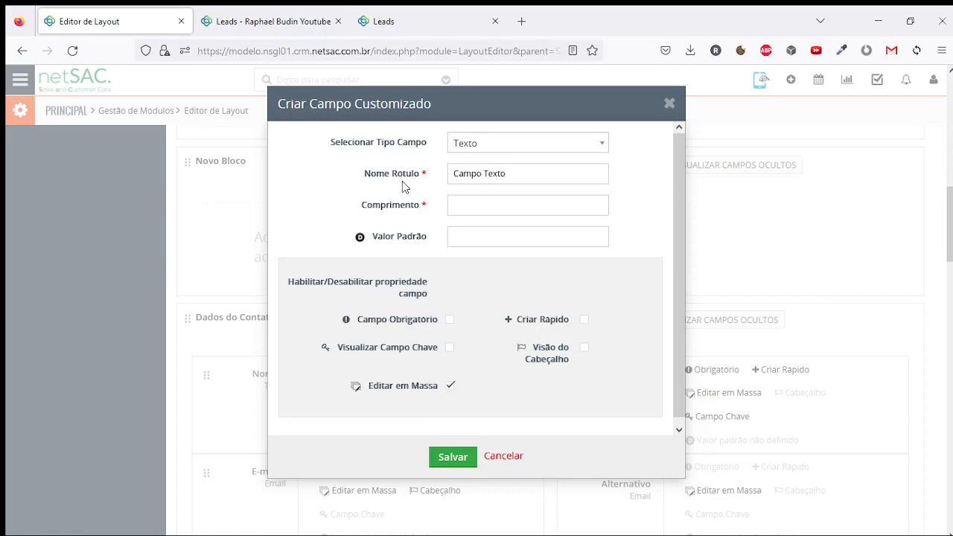
Save the Texto field labelled 'Campo Texto' (length 3) into the Novo Bloco block
left_click_drag(513, 178, 452, 174)
left_click(543, 174)
left_click(446, 463)
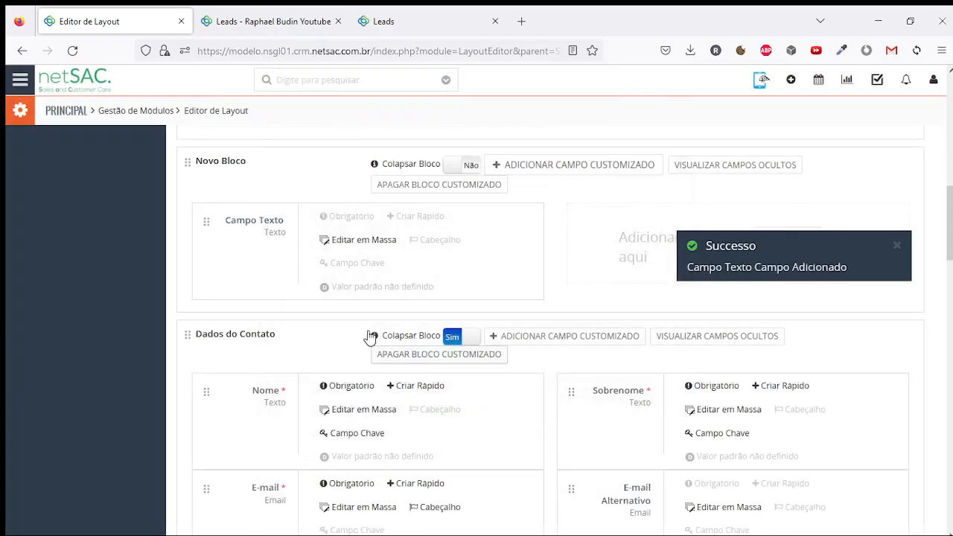
Edit the lead, fill Campo Texto with 'abcfsdfasfdsafçlskadjfklç' and save it
left_click(276, 20)
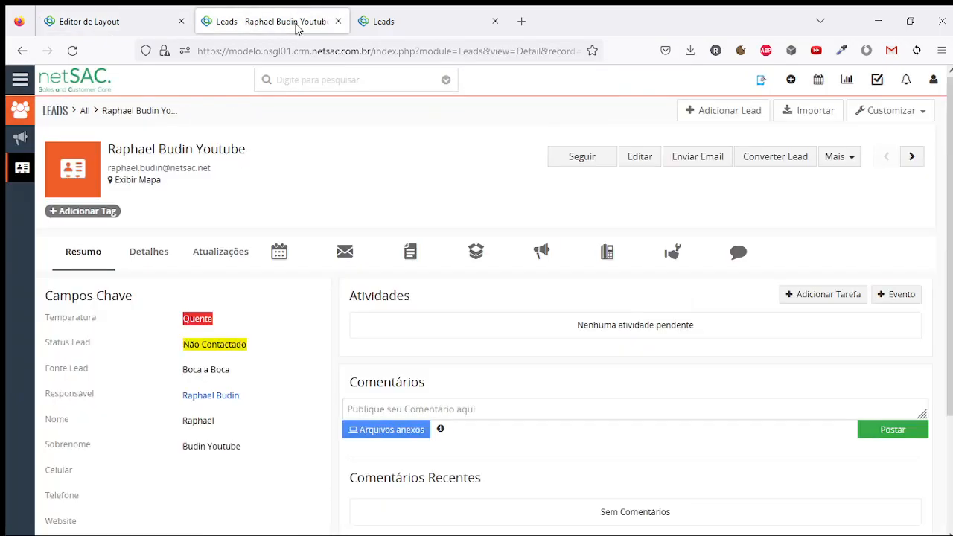
left_click(639, 157)
scroll(56, 361, "down", 2)
left_click_drag(52, 357, 154, 362)
left_click(281, 354)
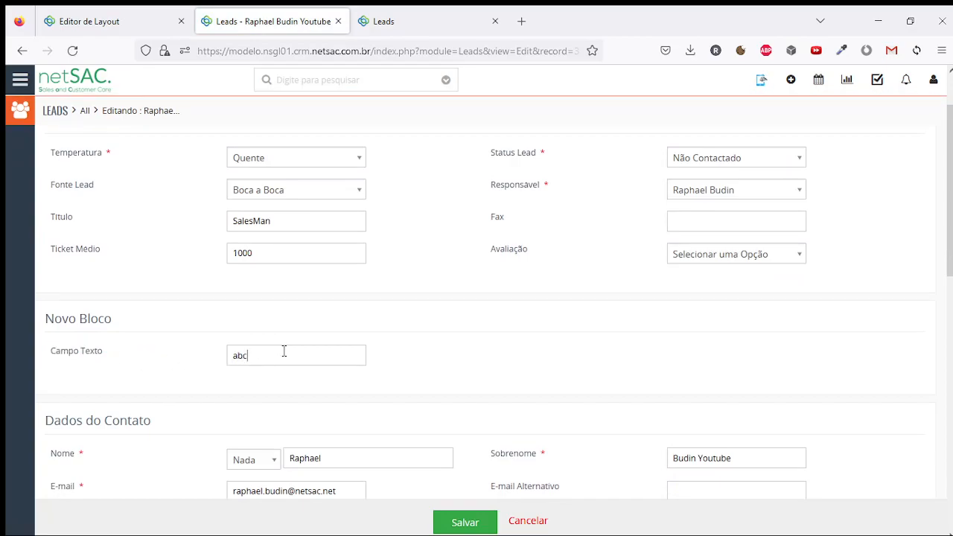
type("abcfsdfasfdsafçlskadjfklç")
left_click(465, 522)
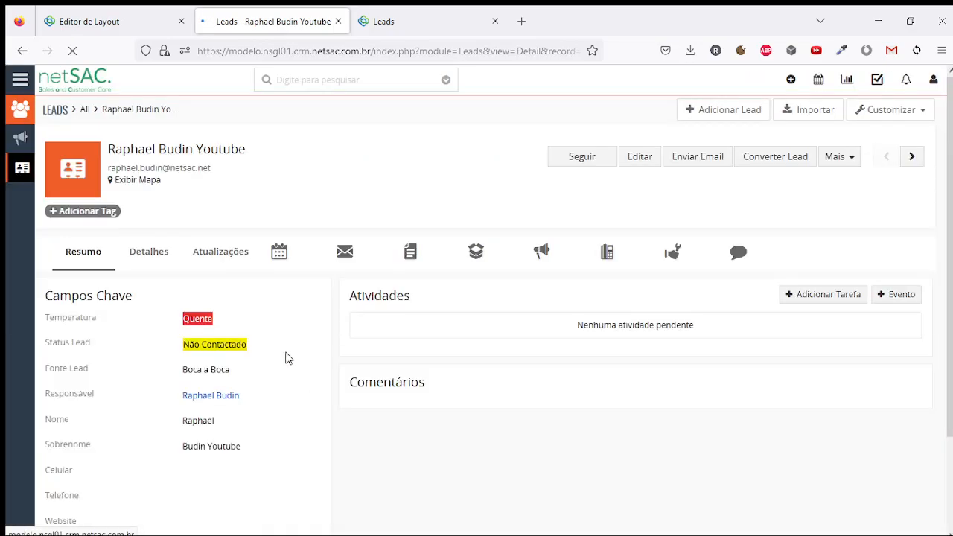
Check the lead's Detalhes to see that Campo Texto holds only 'abc'
left_click(149, 252)
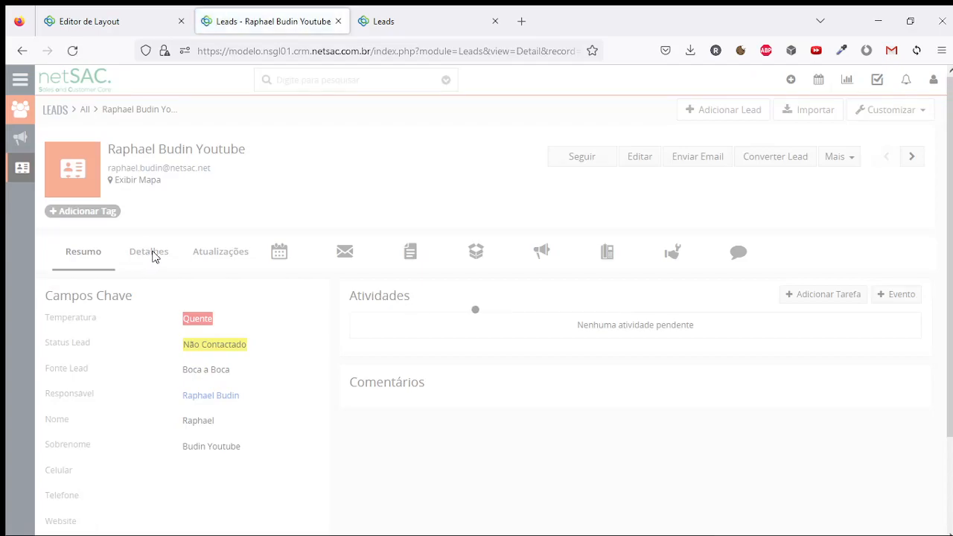
scroll(186, 320, "down", 3)
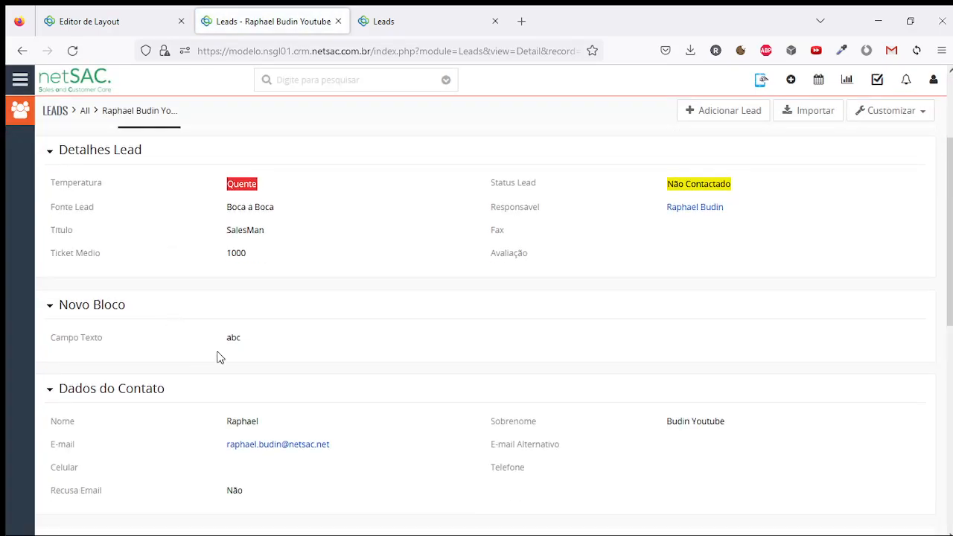
double_click(237, 339)
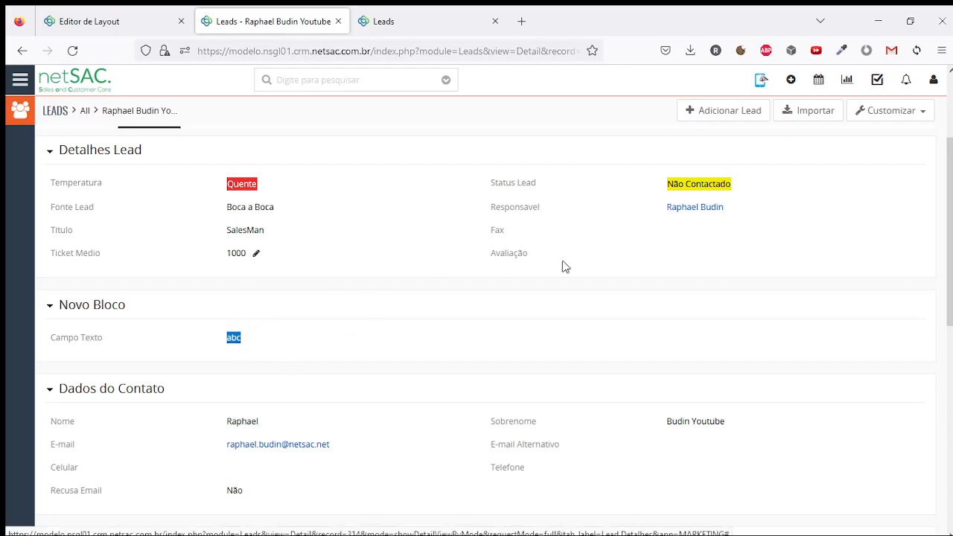
scroll(509, 266, "up", 3)
Reopen the lead for editing and clear Campo Texto, starting over with 'a'
left_click(644, 158)
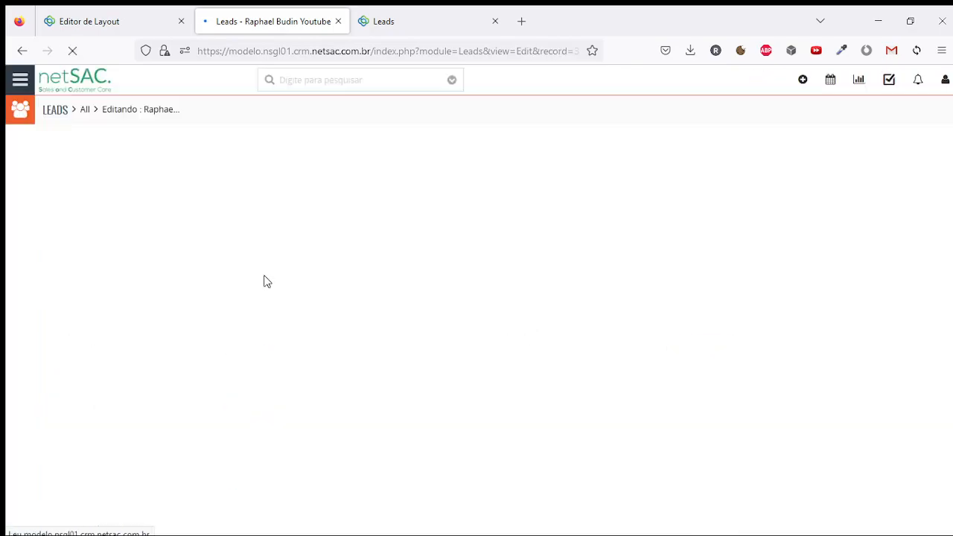
scroll(285, 326, "down", 2)
left_click(308, 283)
type("flsdjfsadlkfasklj")
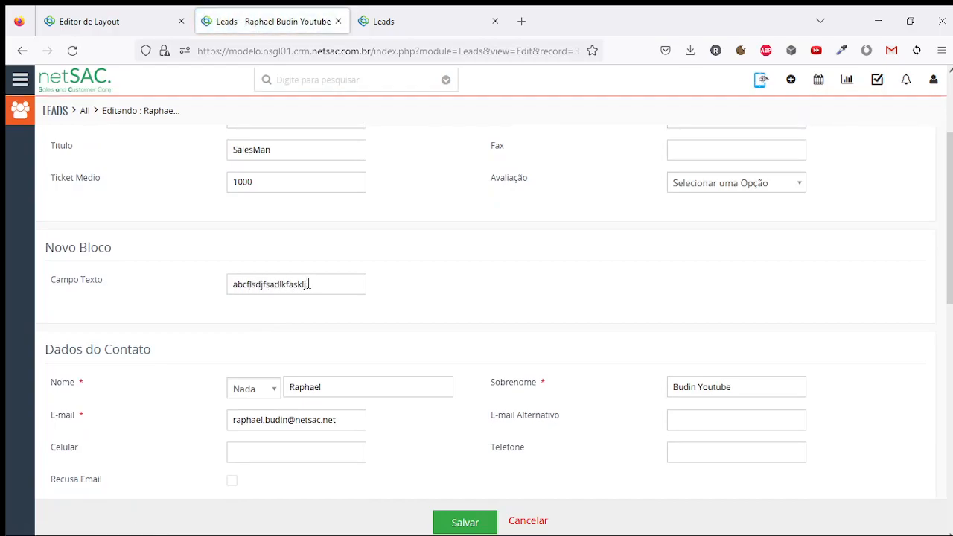
key("ctrl+a")
key("BackSpace")
type("a")
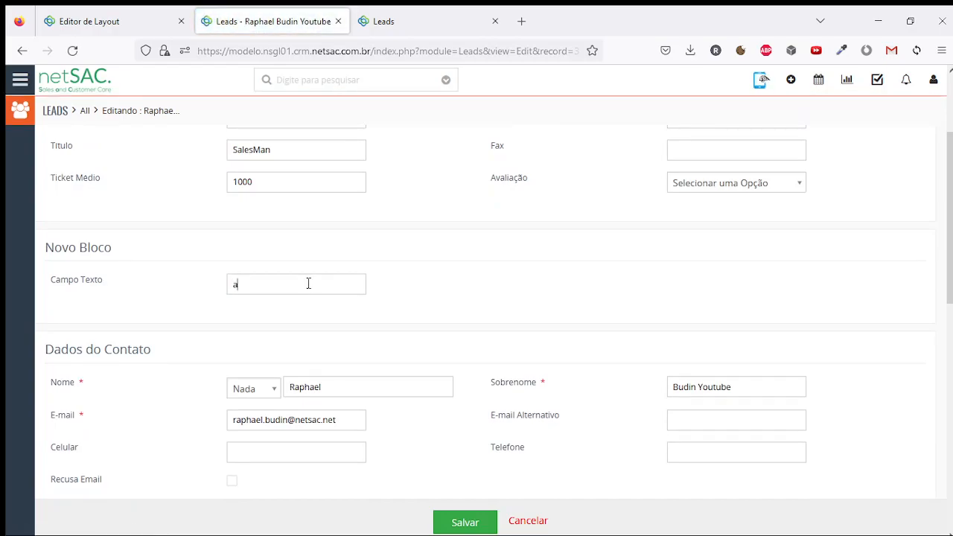
Extend Campo Texto to 'abcfsdfasfdsafçlskadjfklç', save, confirm Detalhes shows 'abc', then return to the layout editor
left_click_drag(304, 283, 208, 281)
left_click(294, 262)
left_click_drag(270, 277, 196, 281)
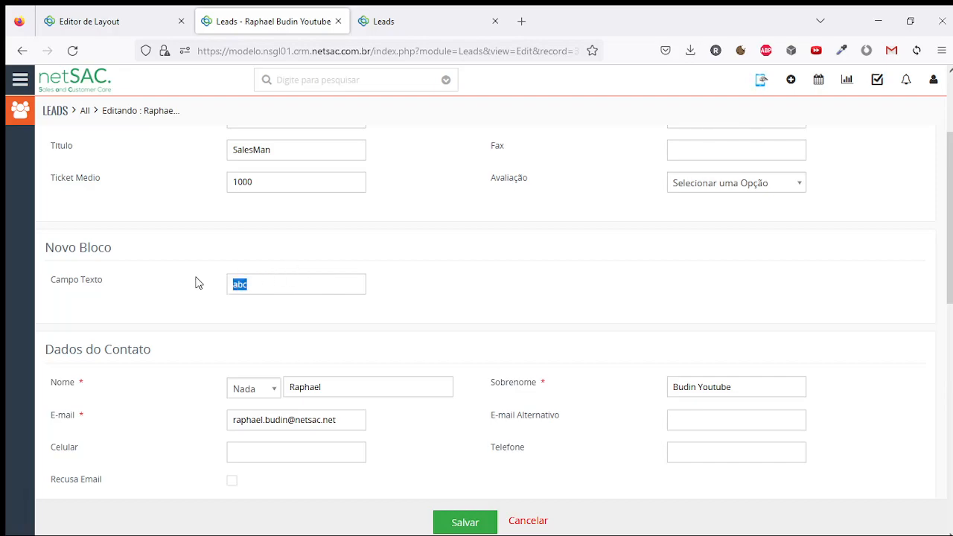
left_click(271, 281)
type("fsdfasfdsafçlskadjfklç")
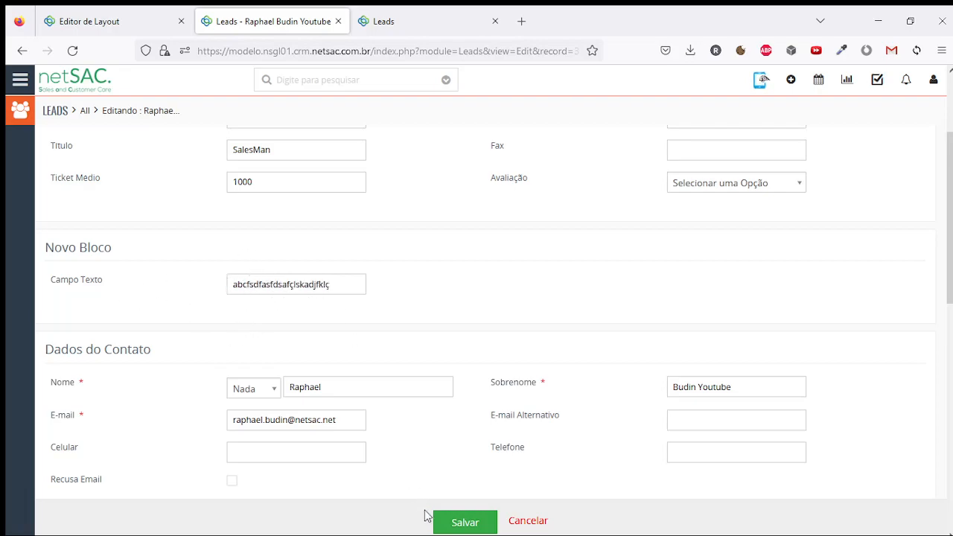
left_click(457, 519)
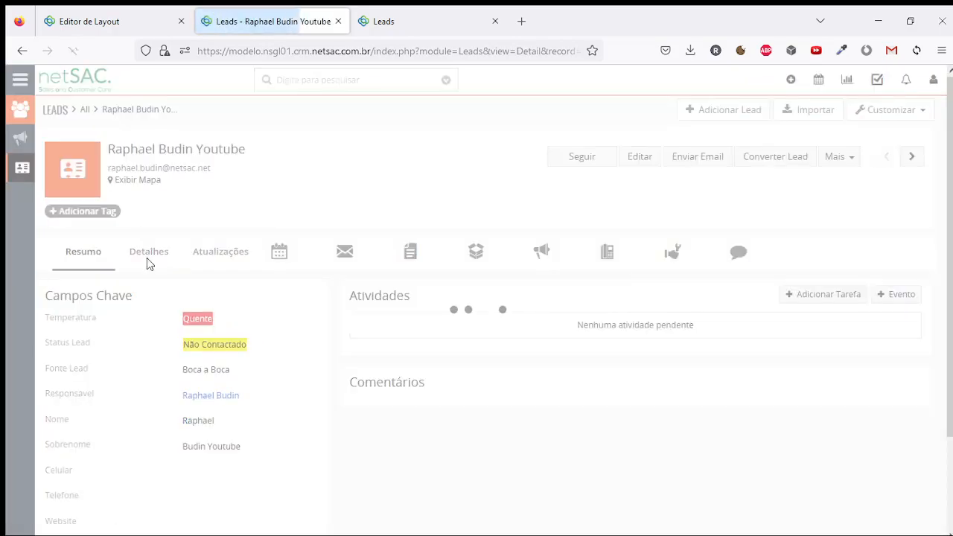
left_click(149, 253)
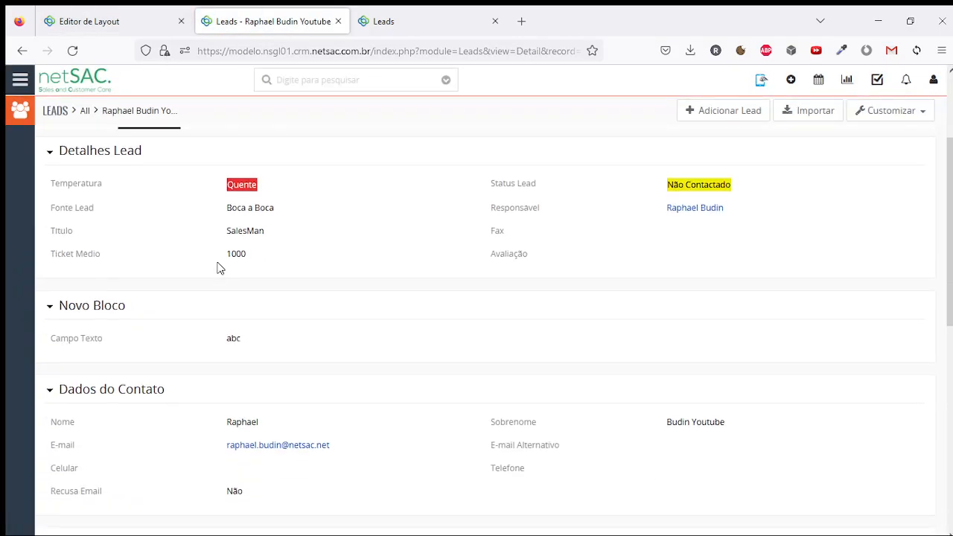
left_click(125, 16)
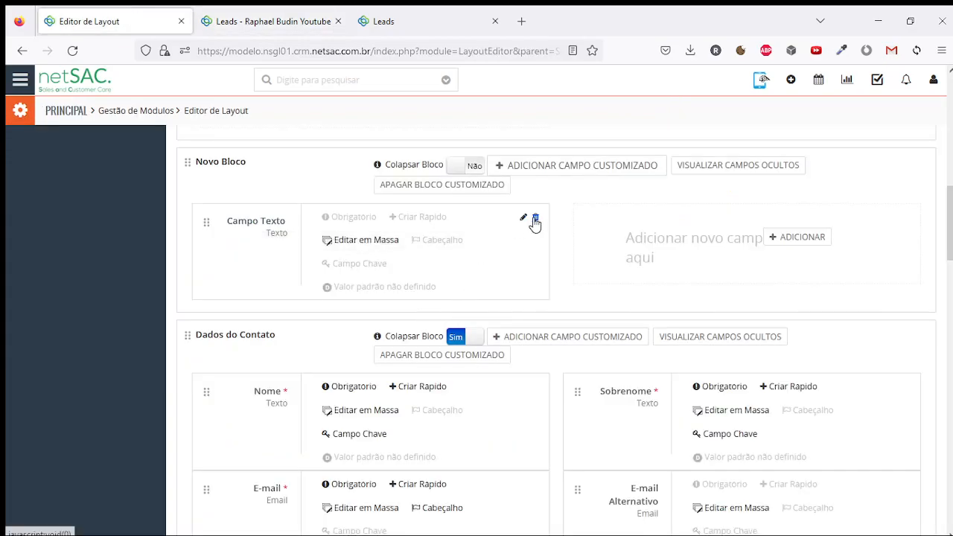
Create the Decimal field 'Campo Decimal' with Comprimento 12 and Decimais 4, and save it
left_click(789, 238)
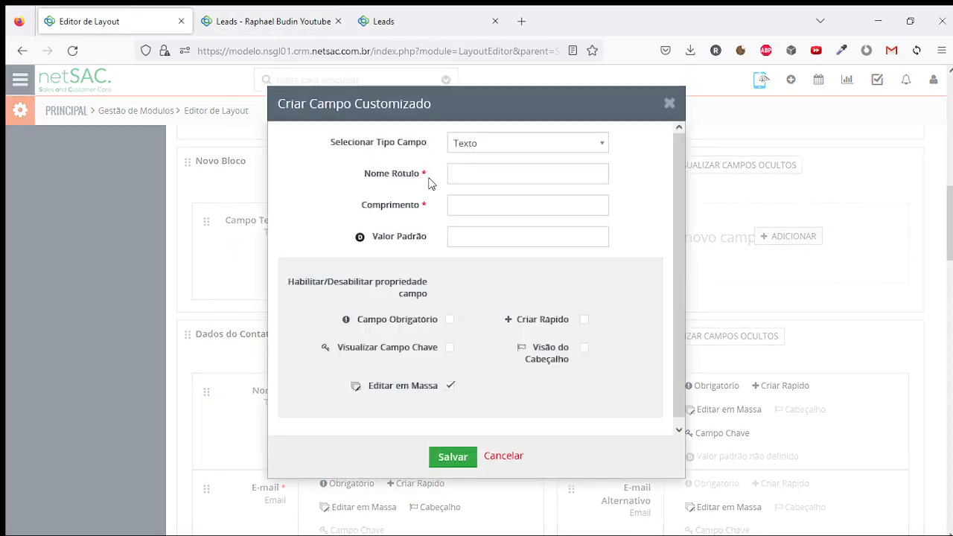
left_click(486, 145)
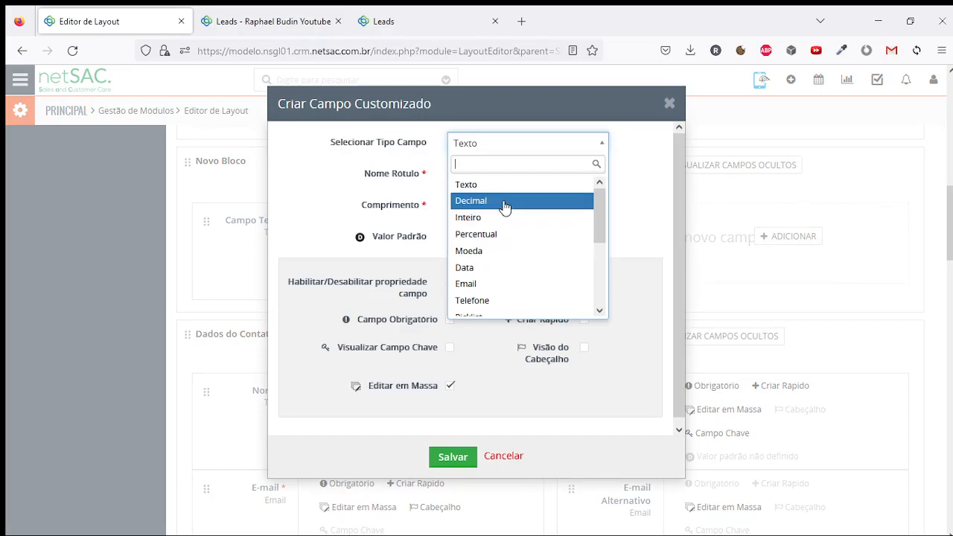
left_click(505, 201)
left_click(478, 168)
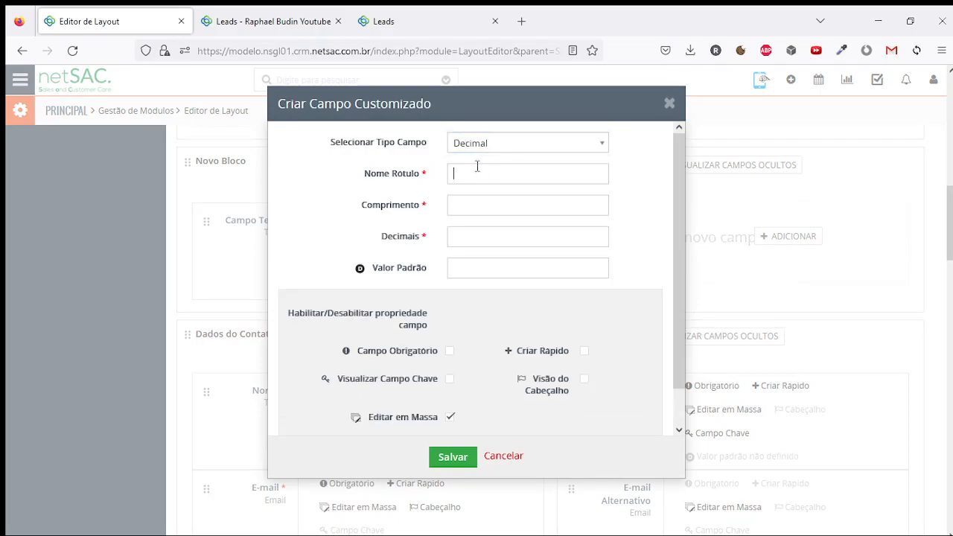
type("Campo Decimasi")
left_click_drag(358, 205, 424, 206)
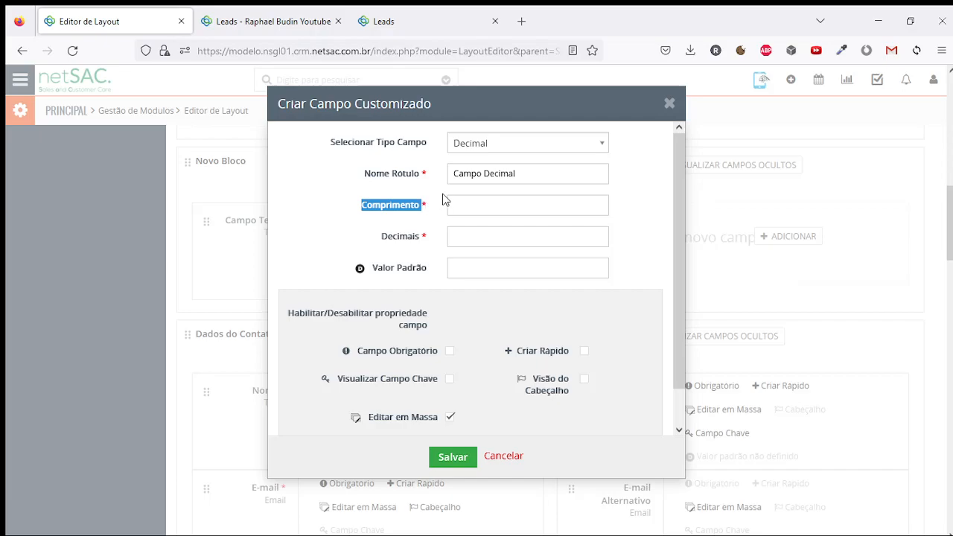
left_click(469, 203)
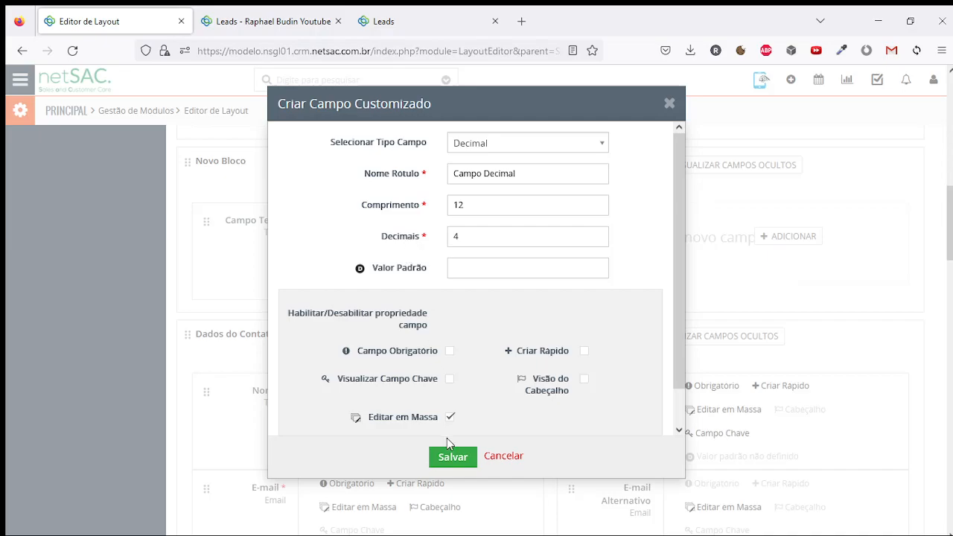
left_click(453, 456)
Enter 1234567.9876 in the lead's Campo Decimal and save the lead
left_click(270, 11)
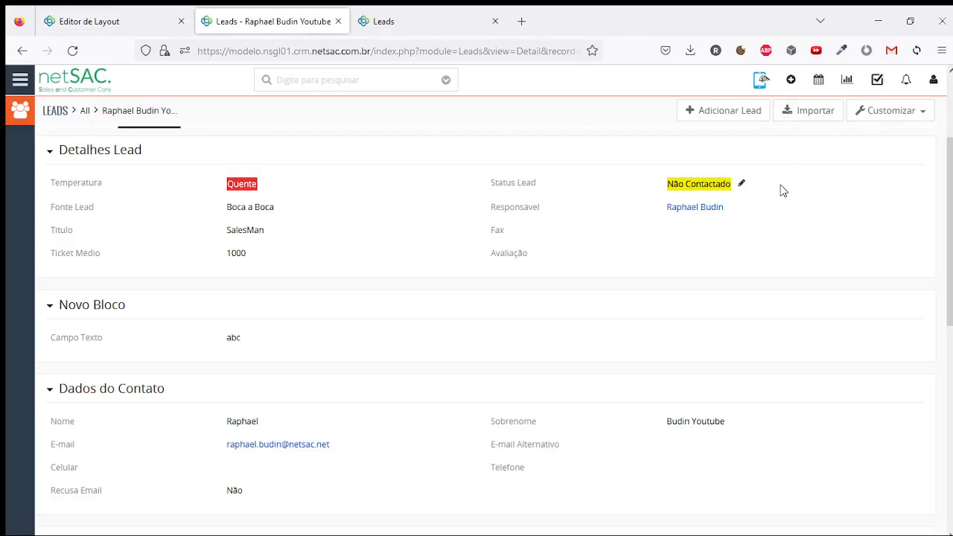
left_click(641, 164)
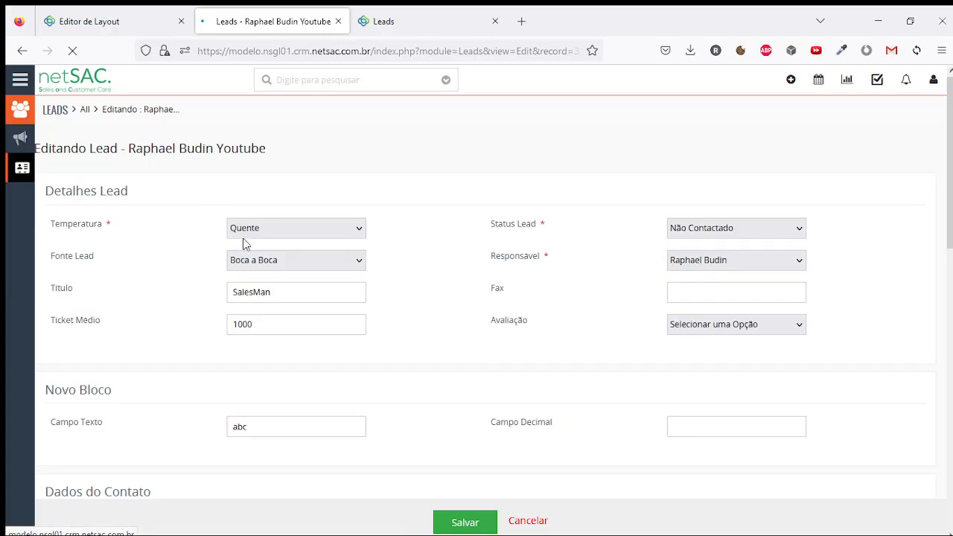
scroll(330, 286, "down", 3)
left_click(709, 288)
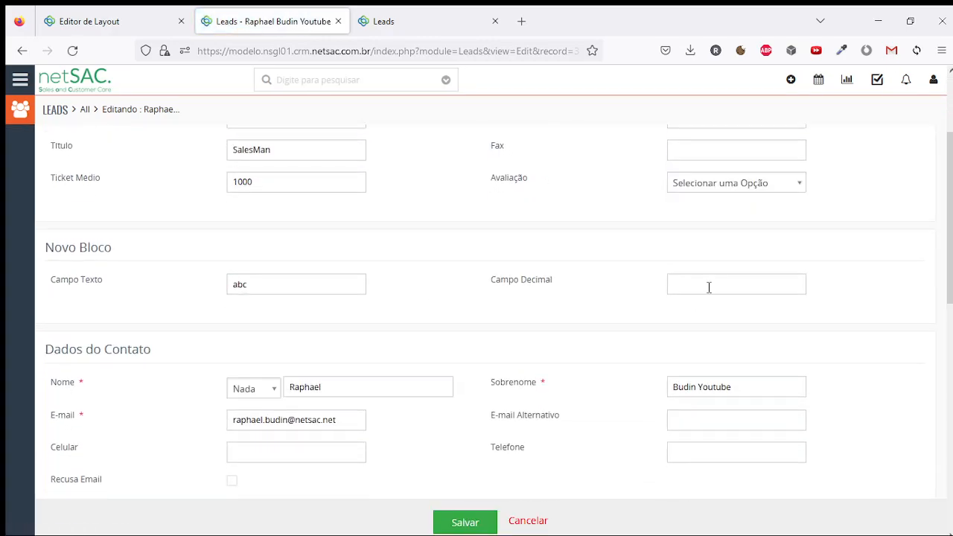
type("01234567,9876")
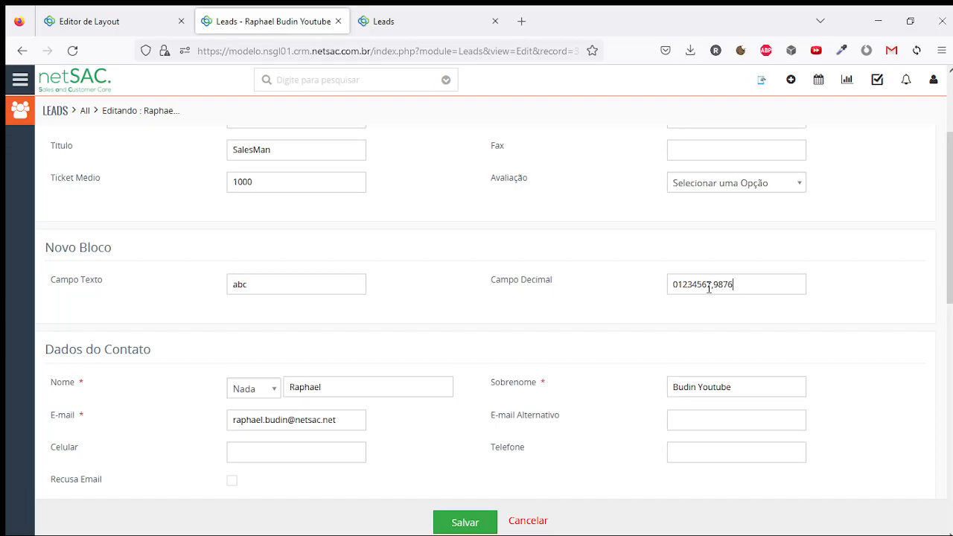
left_click(477, 524)
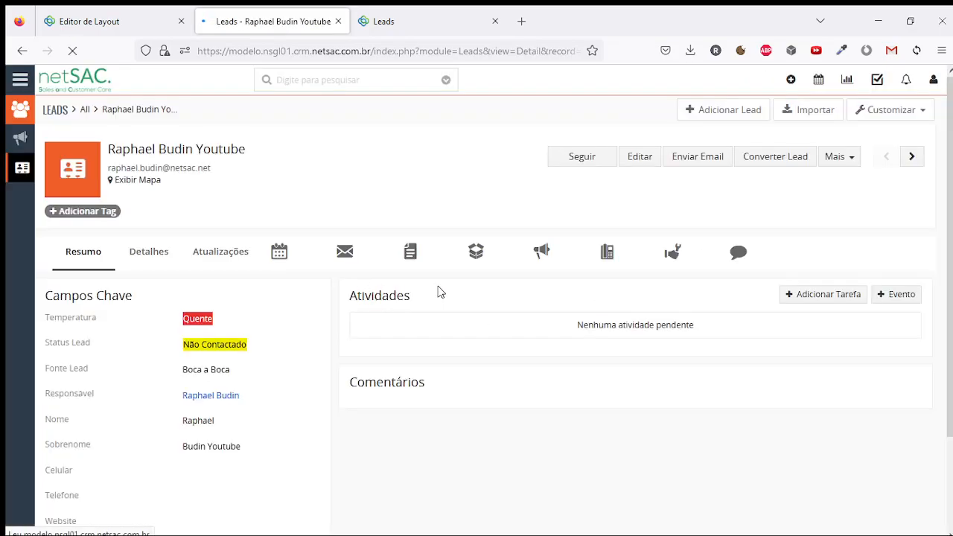
Verify in Detalhes that Campo Decimal reads 1234567.9876, then return to the layout editor
scroll(156, 264, "down", 2)
left_click(155, 187)
scroll(683, 305, "down", 3)
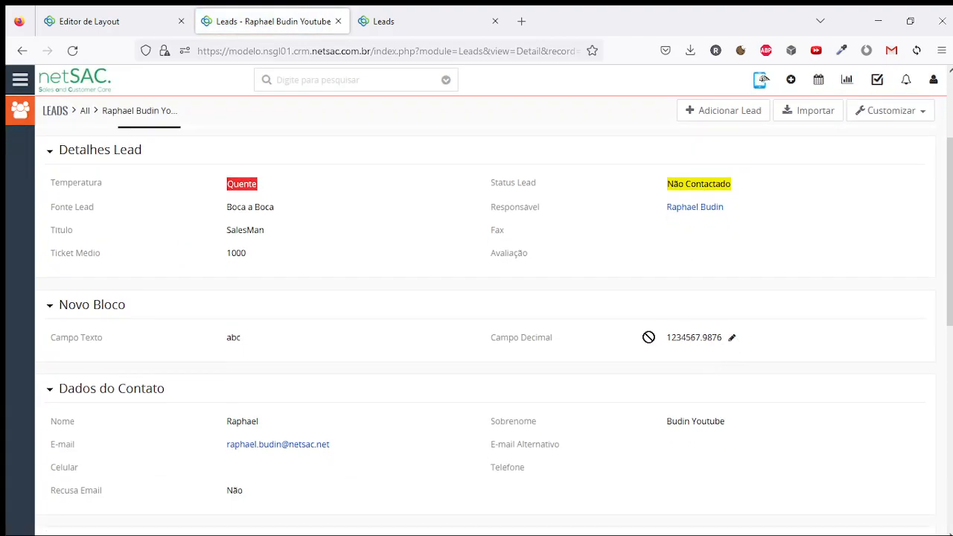
left_click_drag(668, 337, 723, 339)
left_click(704, 343)
double_click(703, 340)
left_click(703, 341)
left_click_drag(668, 338, 730, 341)
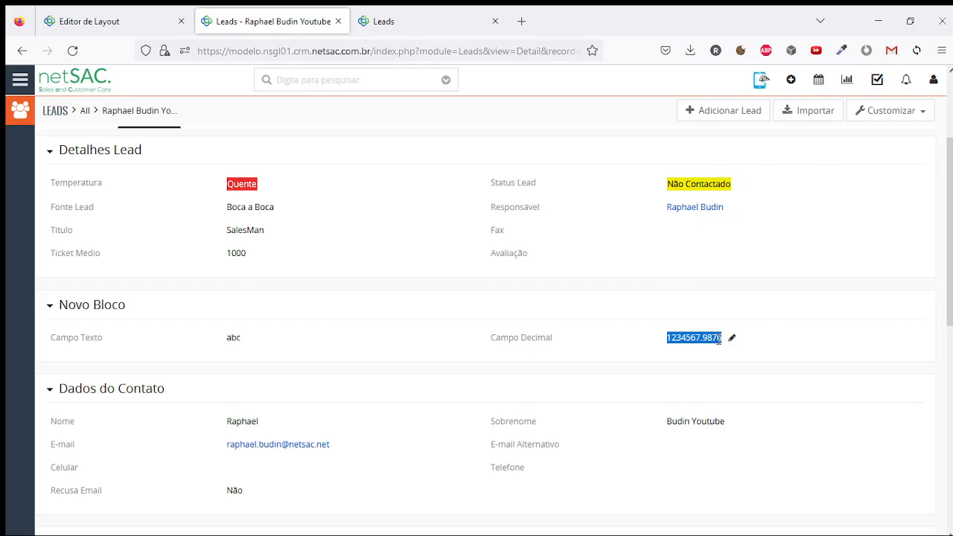
left_click(933, 79)
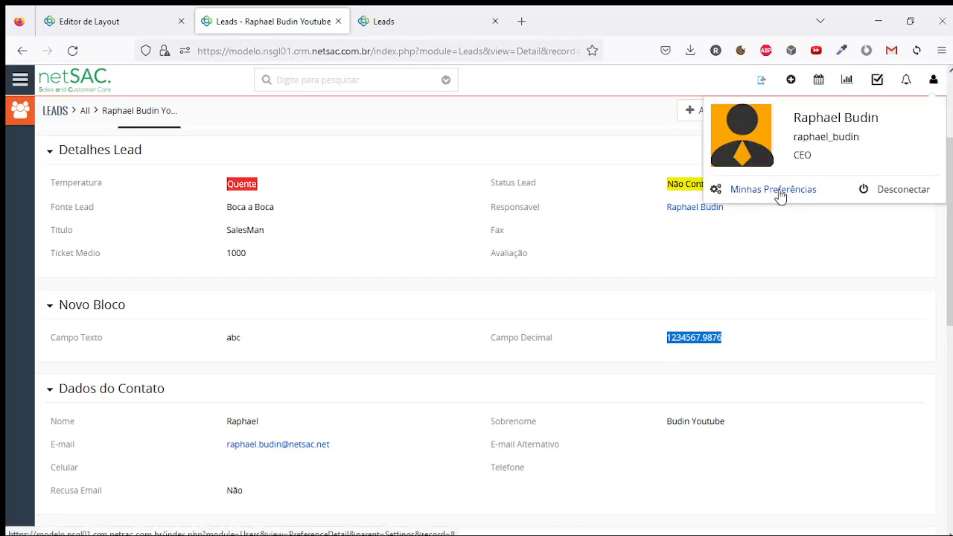
left_click(594, 283)
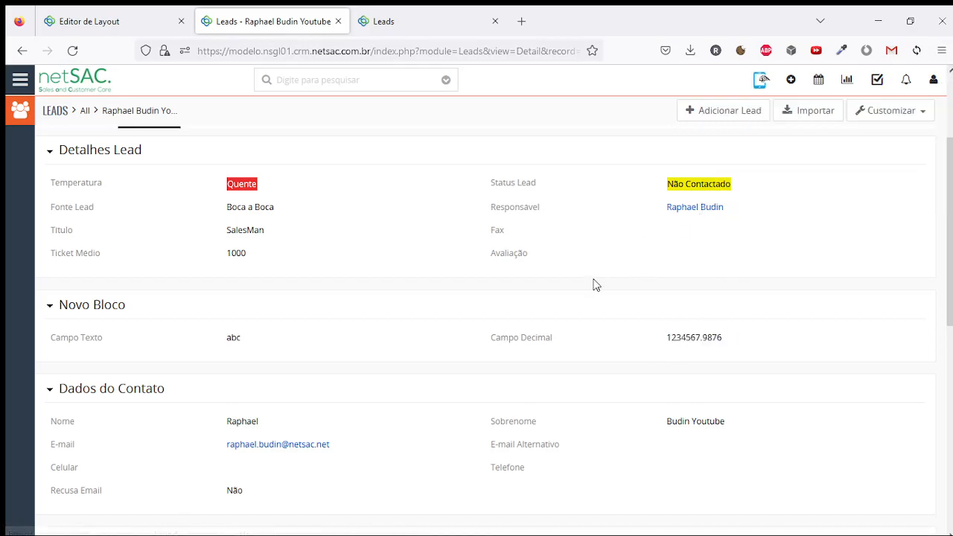
left_click(131, 27)
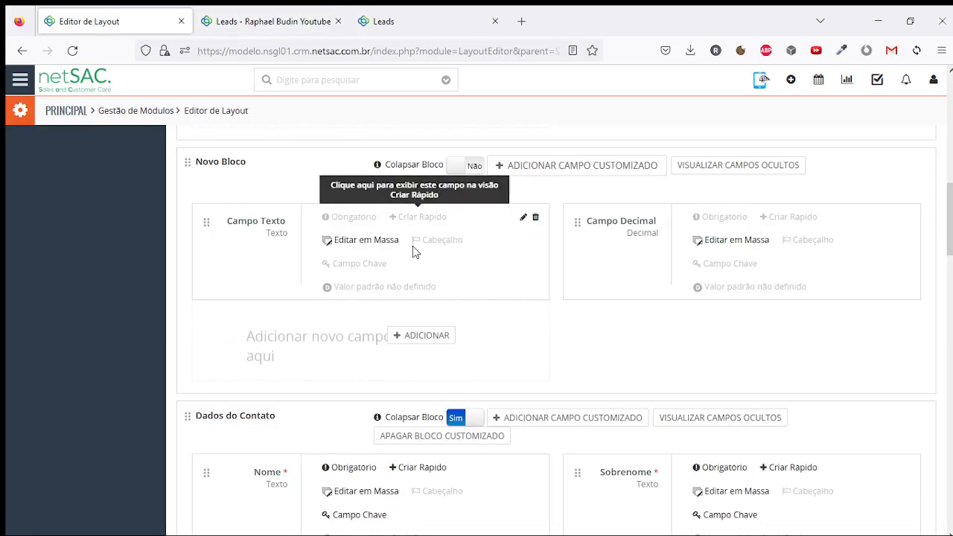
Create an Inteiro field labelled 'Campo Inteiro' with length 3 in Novo Bloco and save it
left_click(438, 334)
left_click(499, 143)
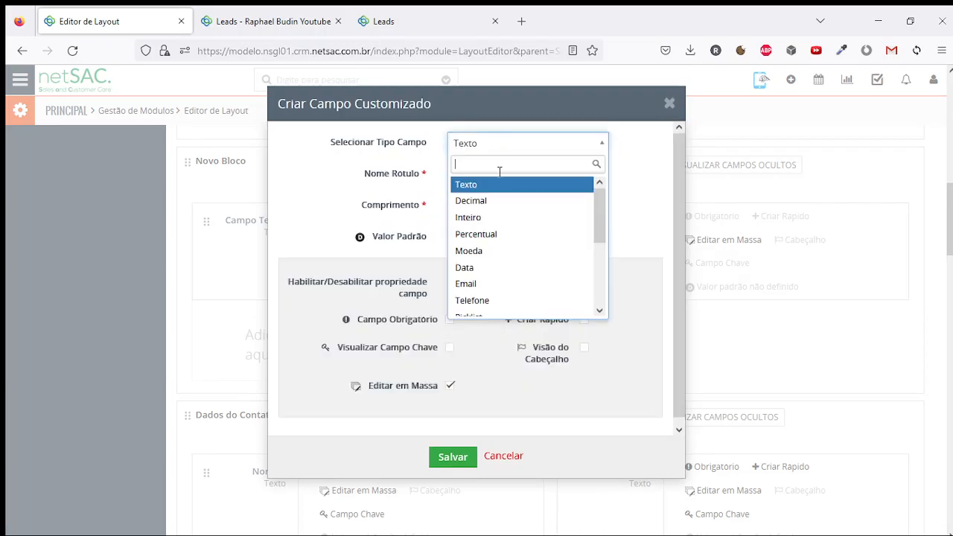
left_click(502, 216)
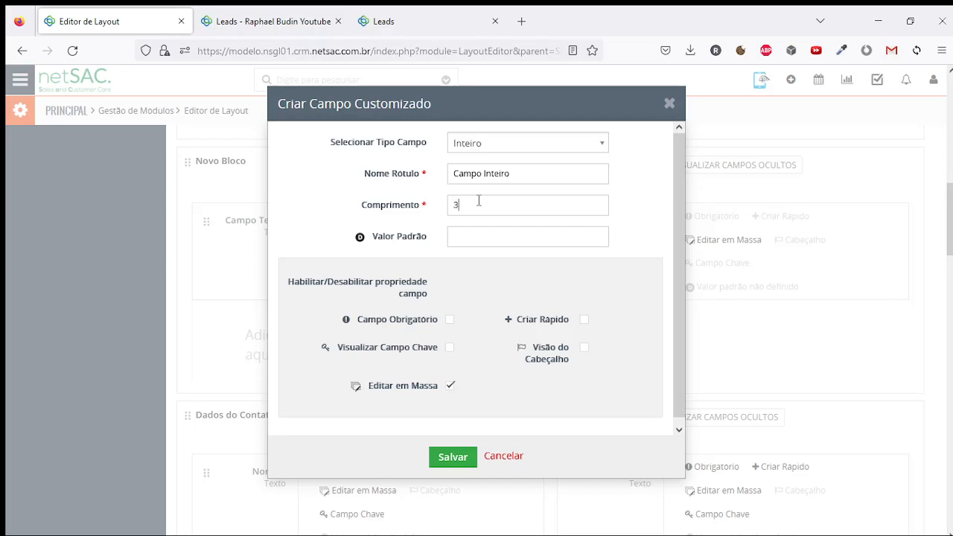
left_click(455, 458)
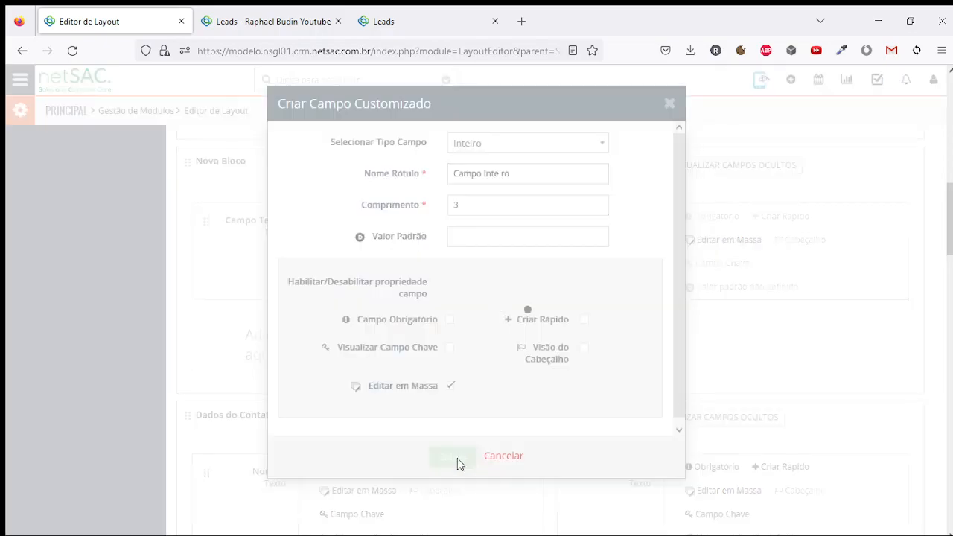
Enter 99 in the lead's Campo Inteiro and save the lead
left_click(279, 18)
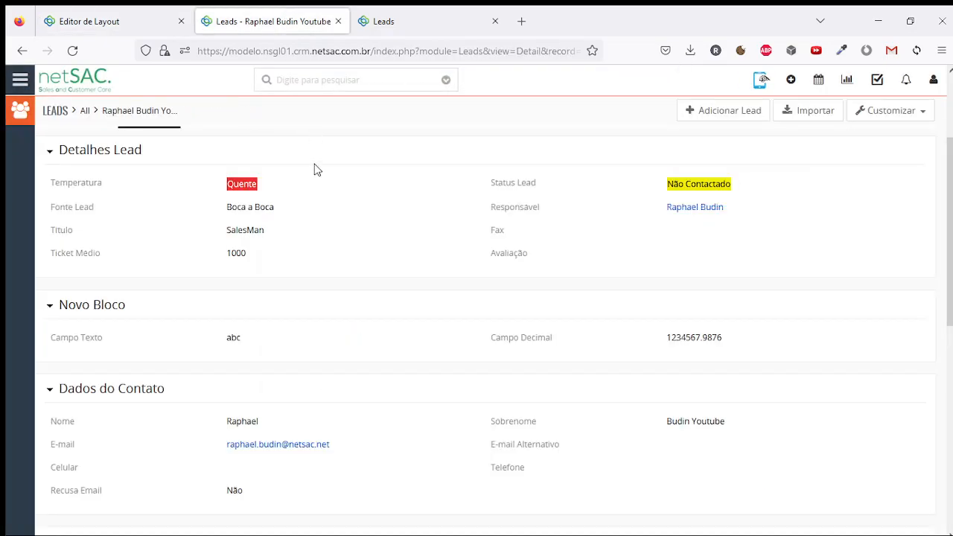
left_click(650, 161)
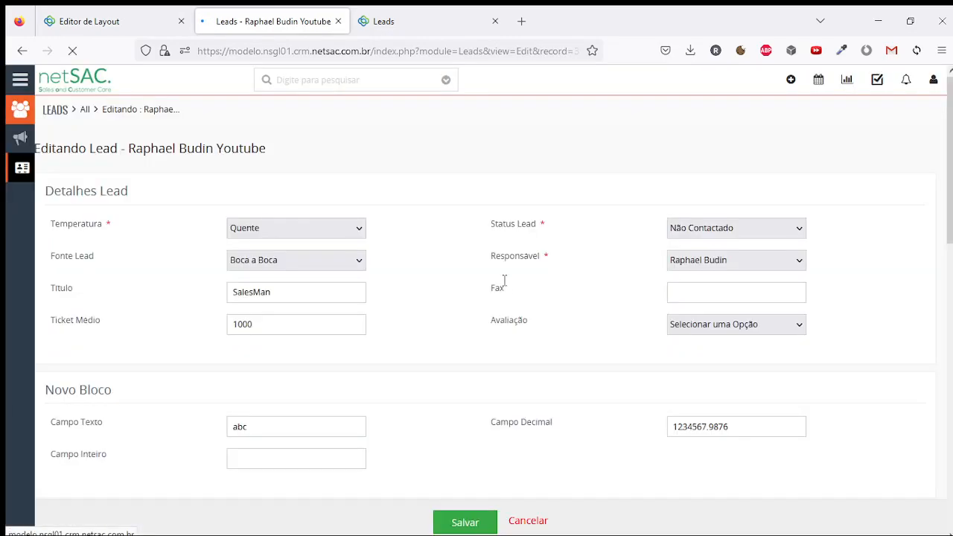
scroll(502, 283, "down", 5)
left_click(286, 249)
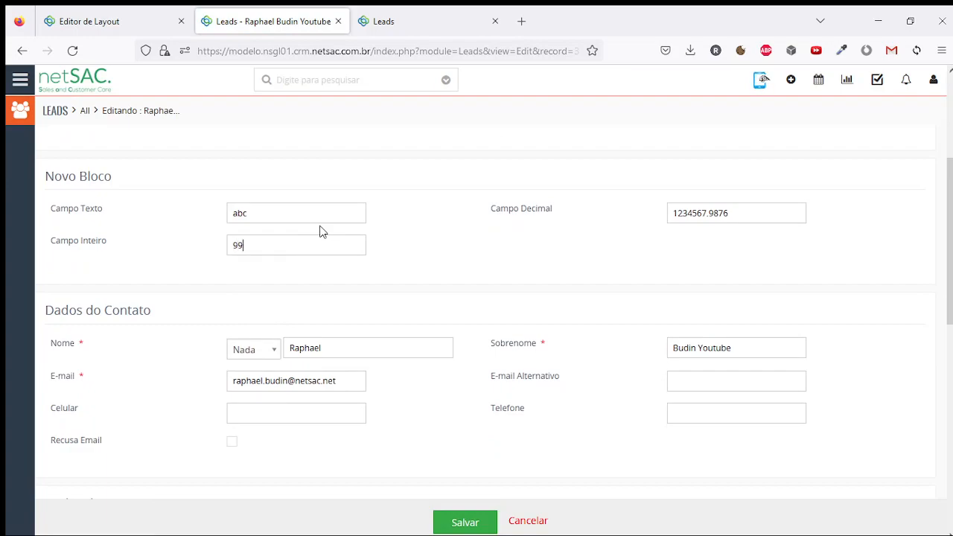
left_click(469, 521)
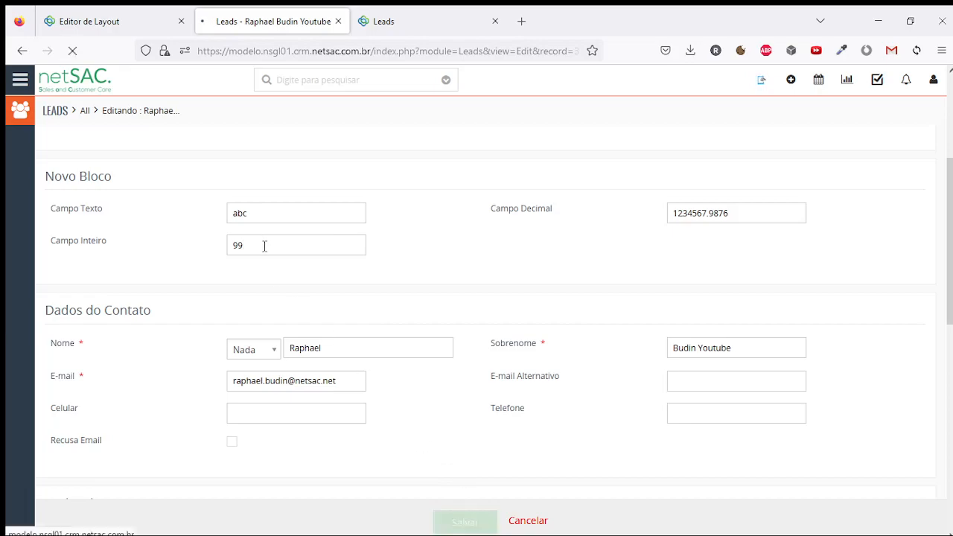
Verify in Detalhes that Campo Inteiro shows 99 beside Campo Decimal, then return to the layout editor
scroll(143, 243, "down", 1)
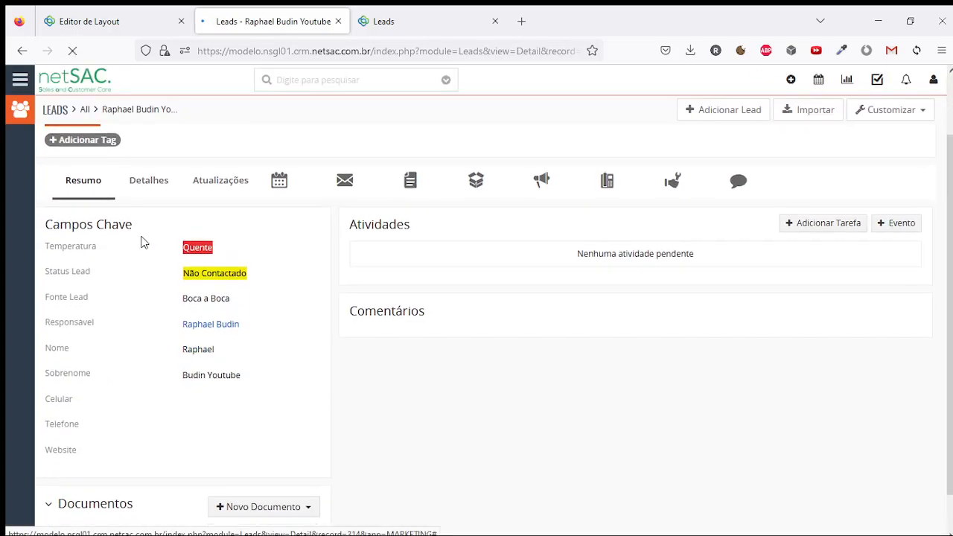
left_click(149, 180)
scroll(216, 365, "down", 2)
double_click(231, 360)
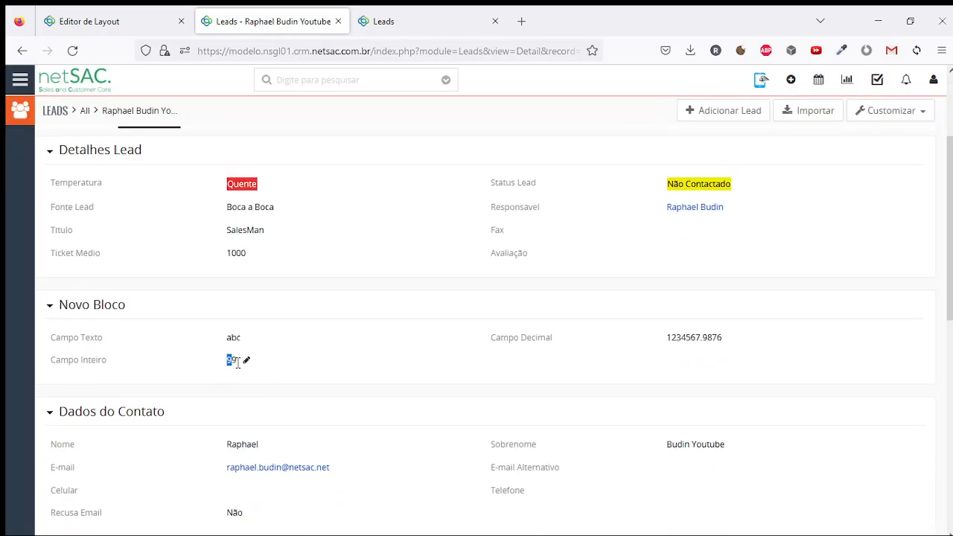
left_click_drag(667, 350, 730, 343)
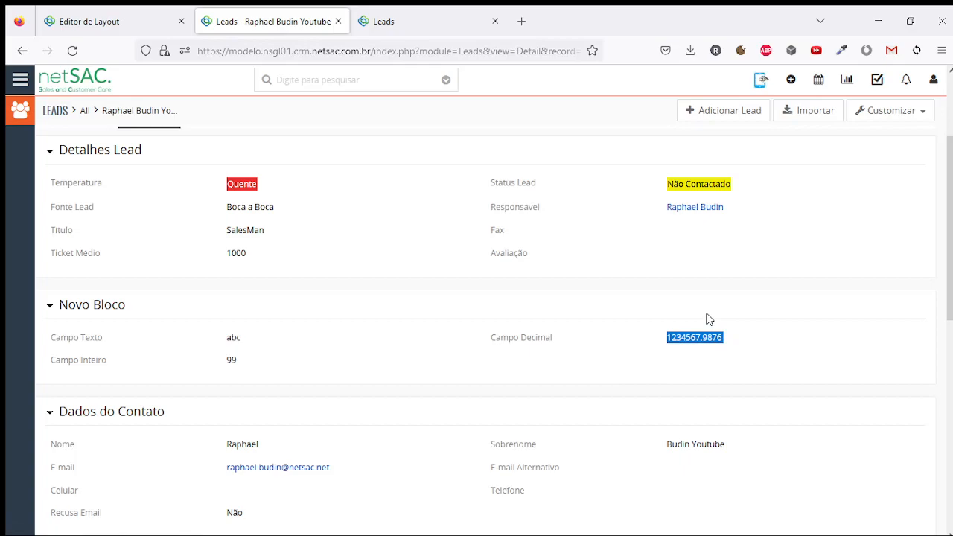
left_click_drag(670, 334, 708, 340)
left_click(701, 341)
left_click(112, 15)
Save a new Percentual field named 'Campo Percentual' in Novo Bloco, then bring up the lead
left_click(808, 337)
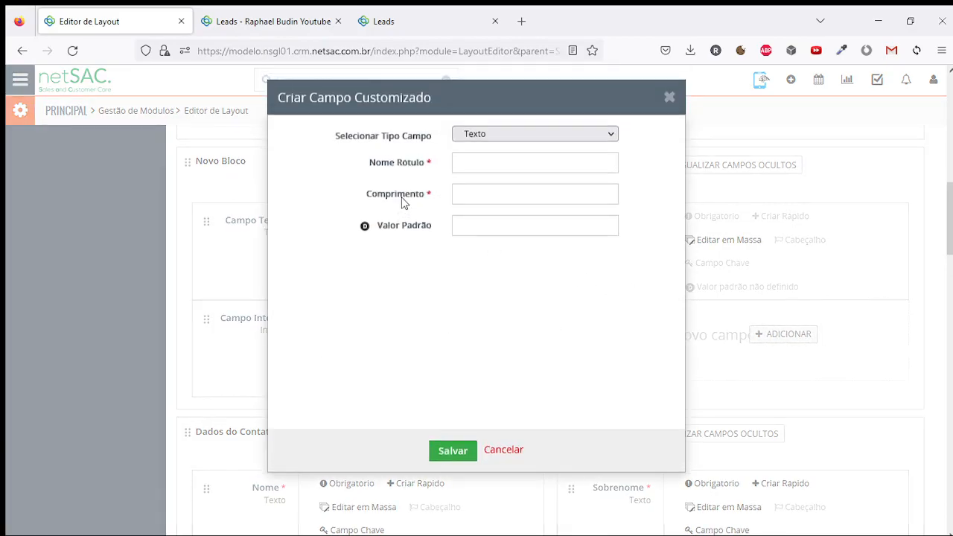
left_click(481, 146)
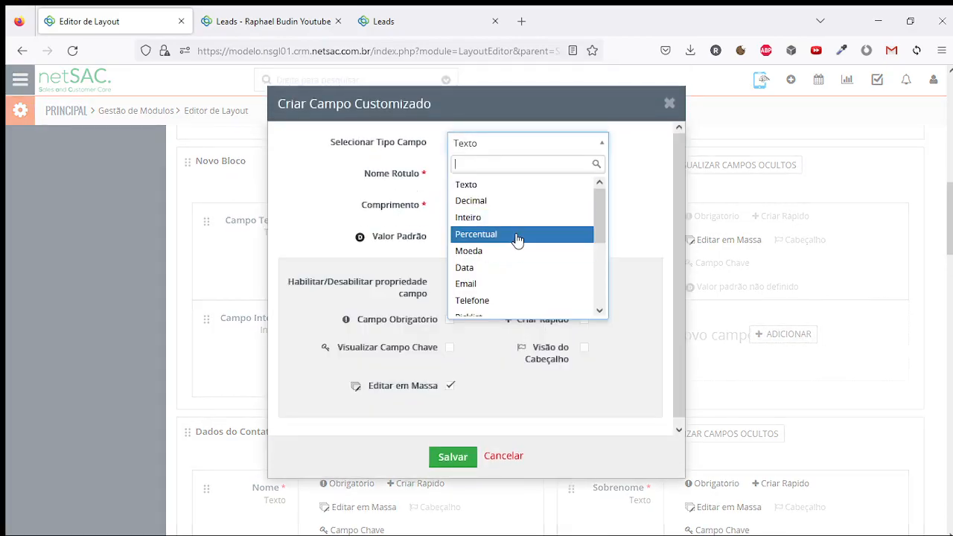
left_click(511, 235)
left_click(499, 174)
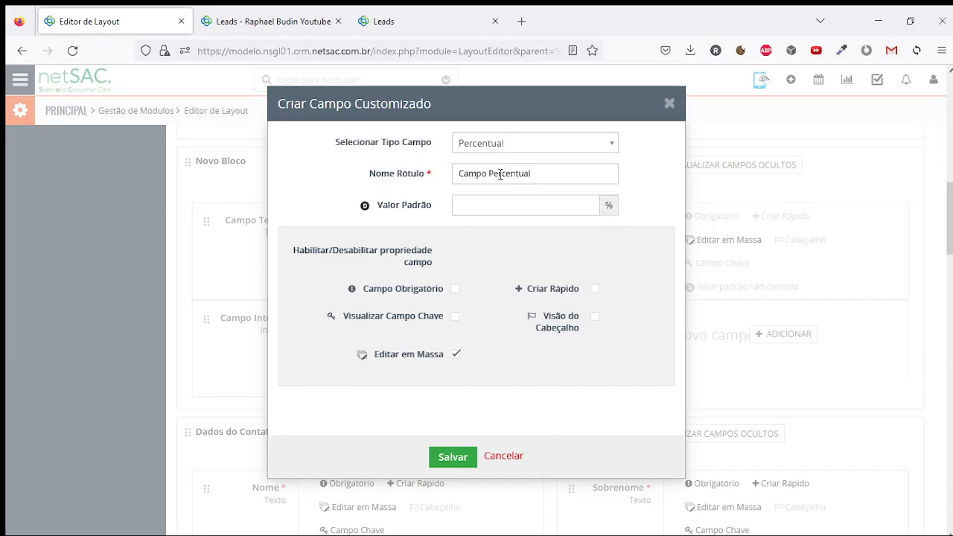
left_click_drag(482, 192, 475, 223)
left_click(426, 220)
left_click_drag(383, 207, 424, 204)
left_click(441, 218)
left_click(454, 456)
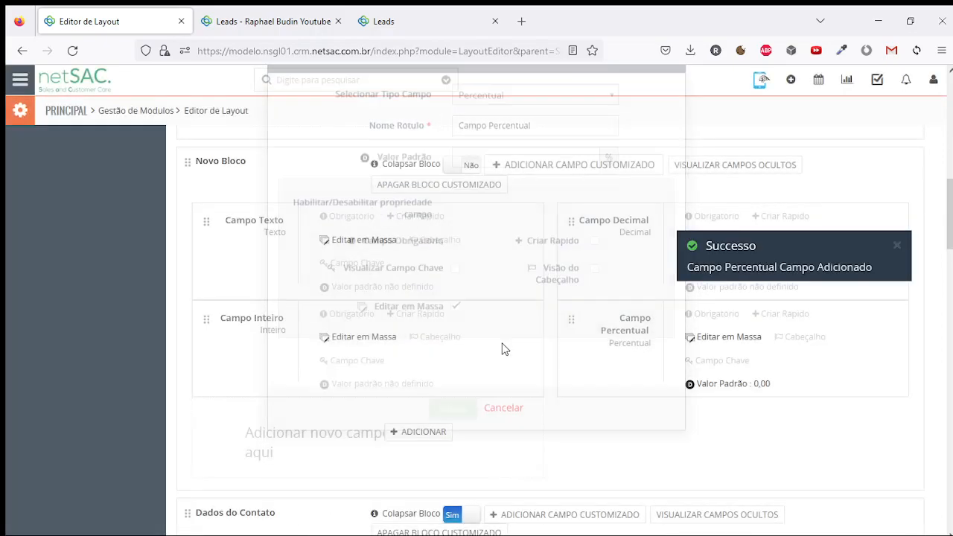
left_click(311, 30)
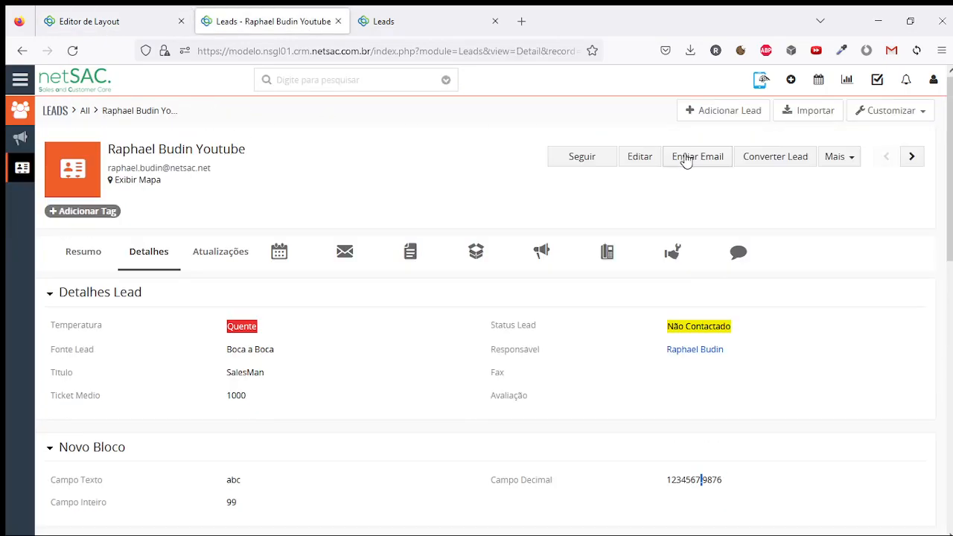
Edit the lead, enter 120 in Campo Percentual, and save it
left_click(626, 169)
scroll(384, 279, "down", 3)
left_click(697, 252)
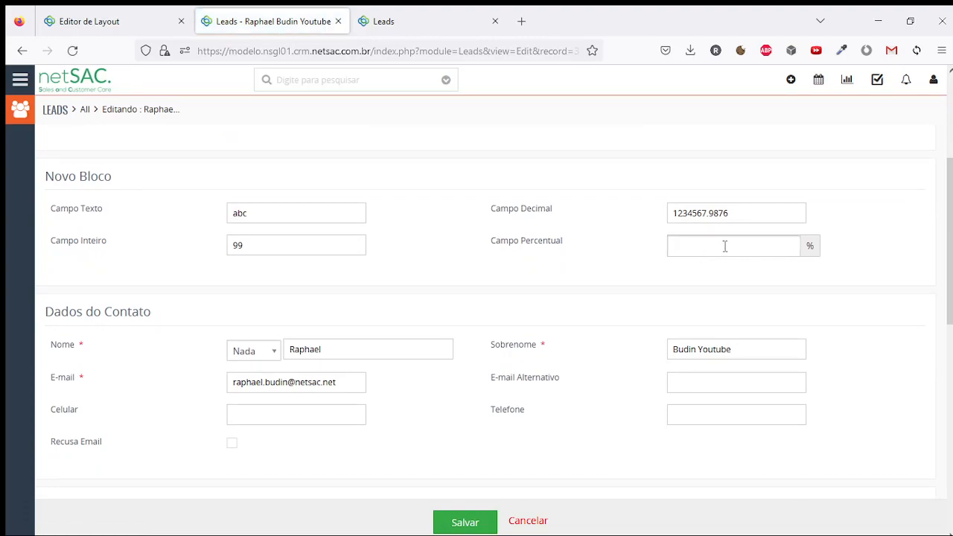
type("%")
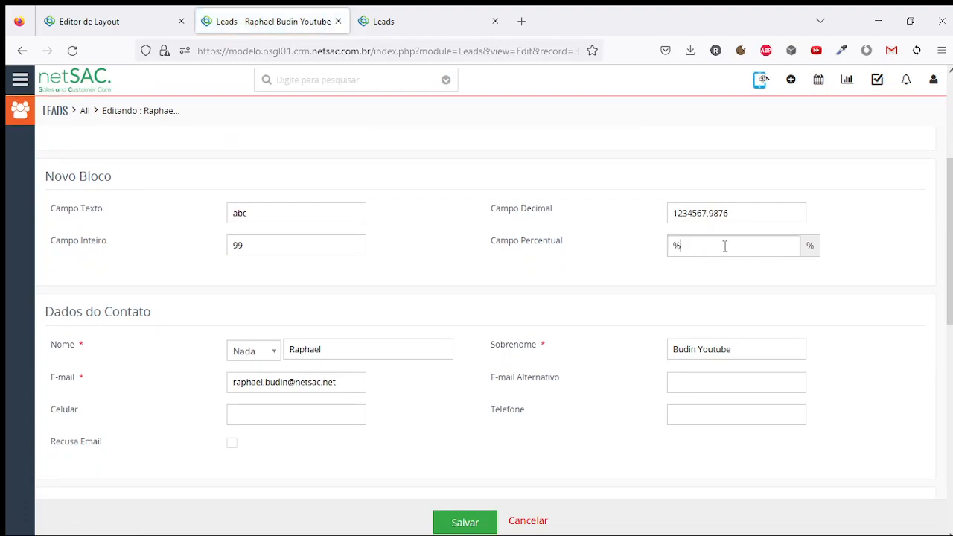
key("BackSpace")
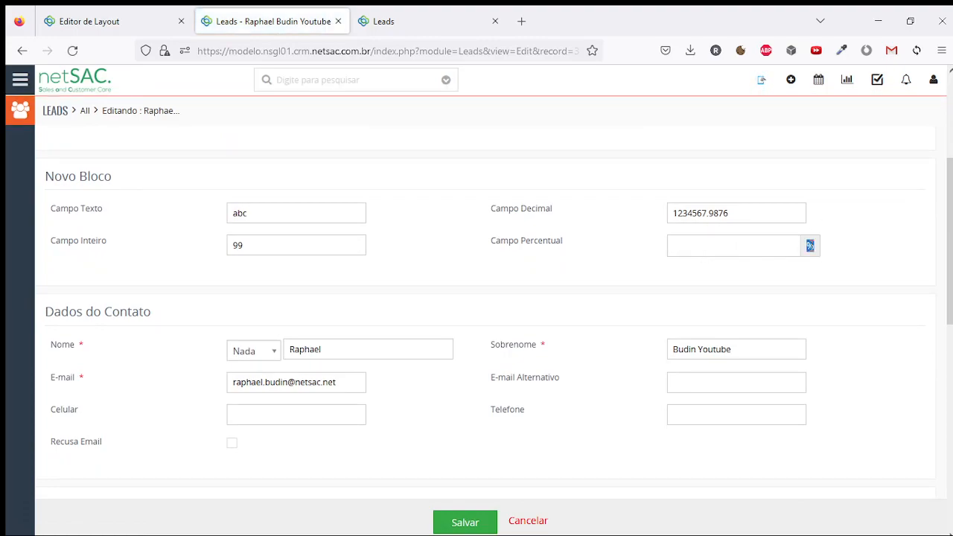
left_click(768, 247)
type("10")
left_click_drag(768, 247, 628, 248)
type("120")
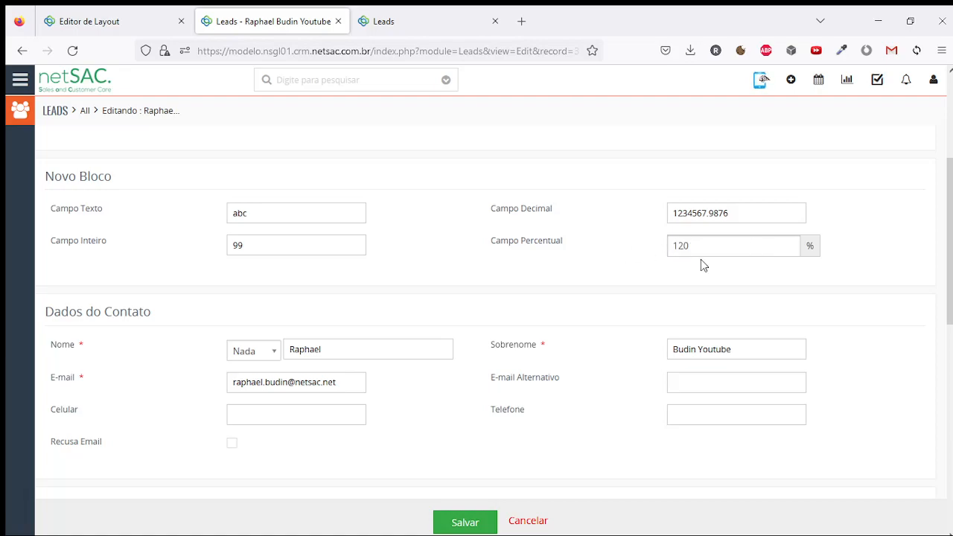
left_click(462, 523)
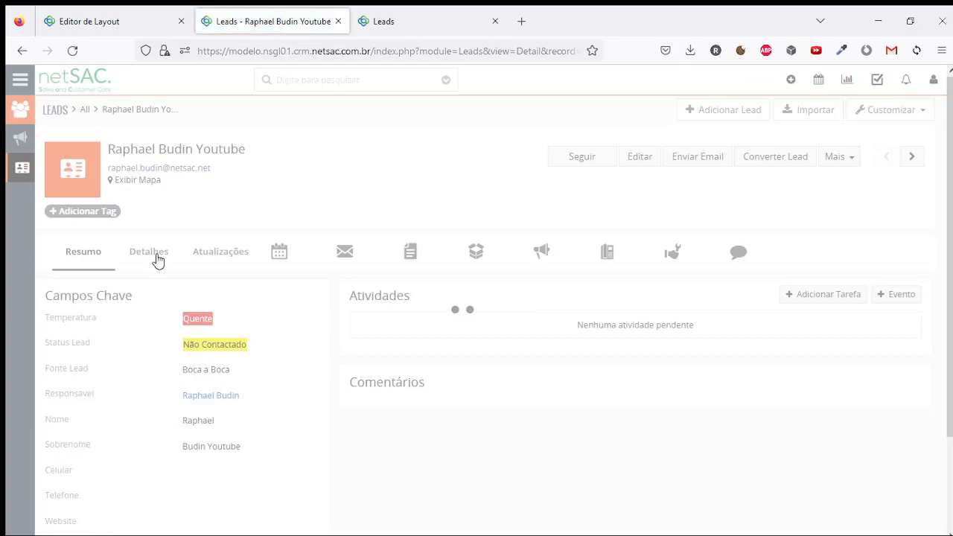
Check in Detalhes that Campo Percentual is saved as 120,00
left_click(153, 255)
scroll(747, 316, "down", 3)
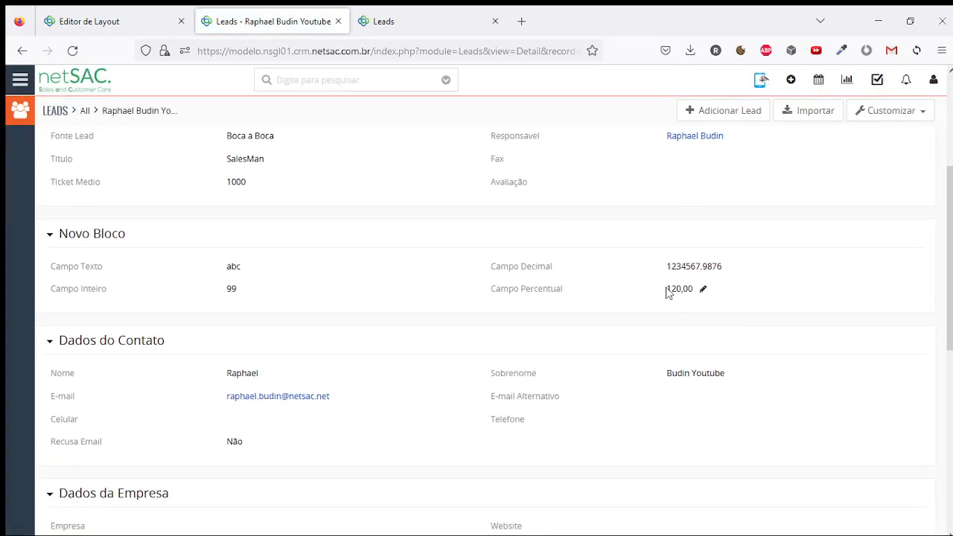
left_click_drag(668, 291, 696, 297)
scroll(668, 292, "up", 3)
scroll(667, 291, "down", 3)
scroll(672, 276, "up", 3)
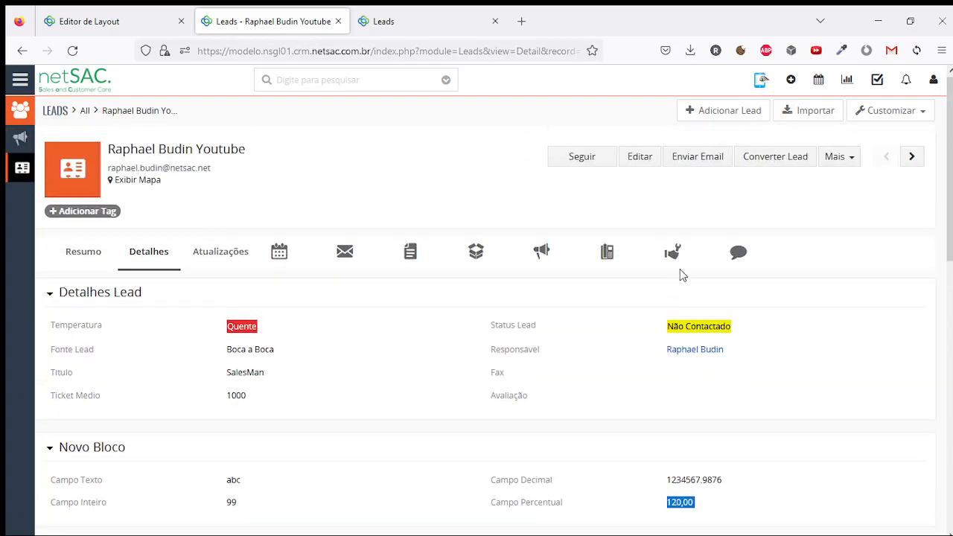
left_click(672, 279)
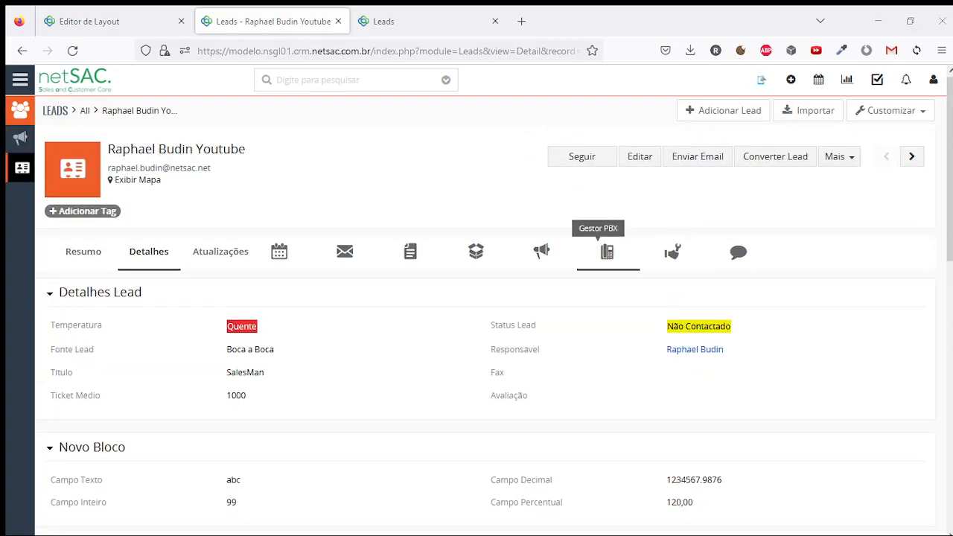
scroll(671, 268, "down", 2)
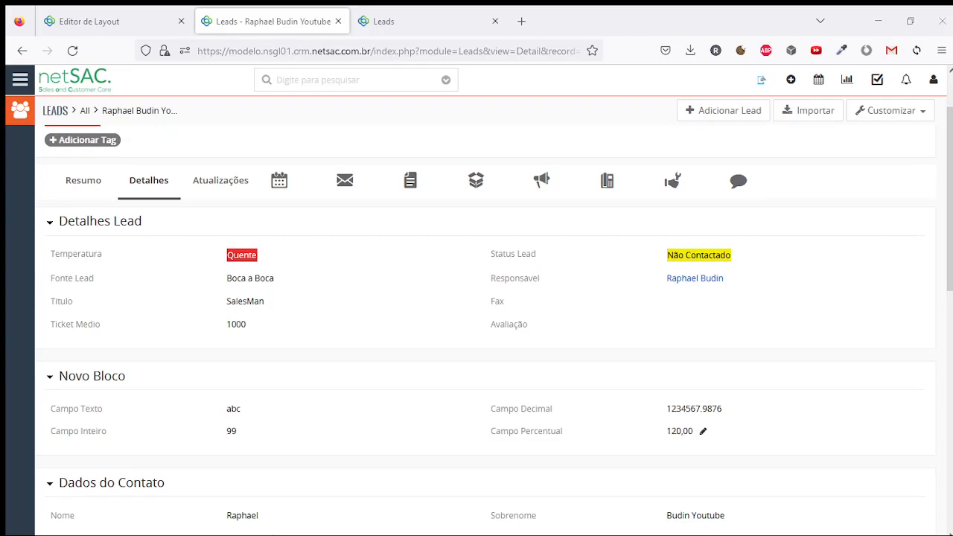
scroll(671, 268, "up", 2)
Make Campo Percentual negative by prefixing '-' and save the lead
left_click(639, 155)
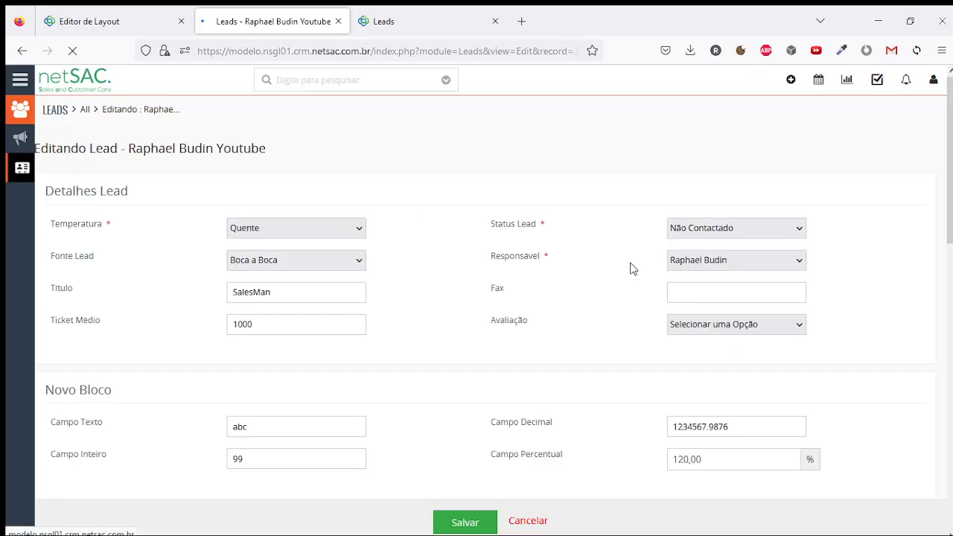
scroll(633, 272, "down", 4)
left_click(717, 317)
type("-")
left_click(466, 522)
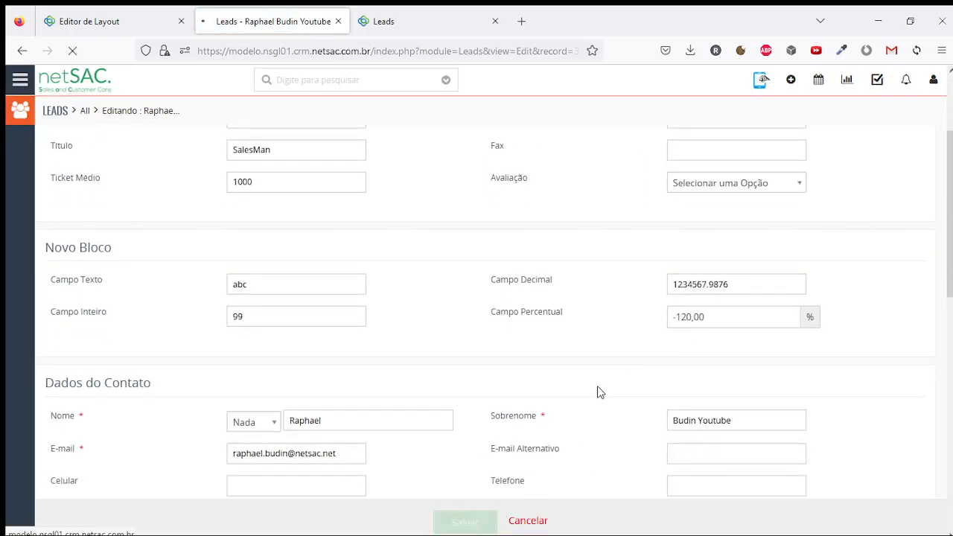
Confirm Detalhes shows -120,00, then return to the layout editor
left_click(149, 253)
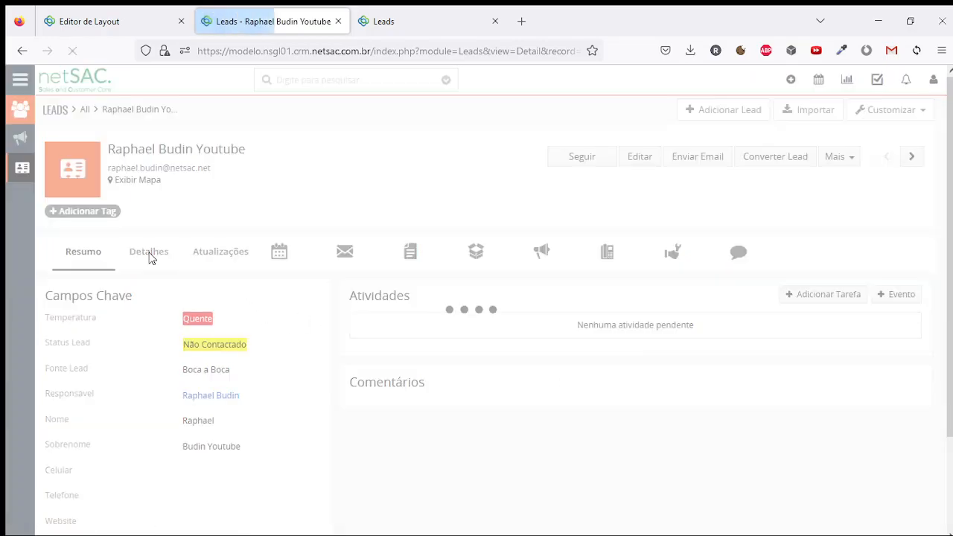
left_click(149, 254)
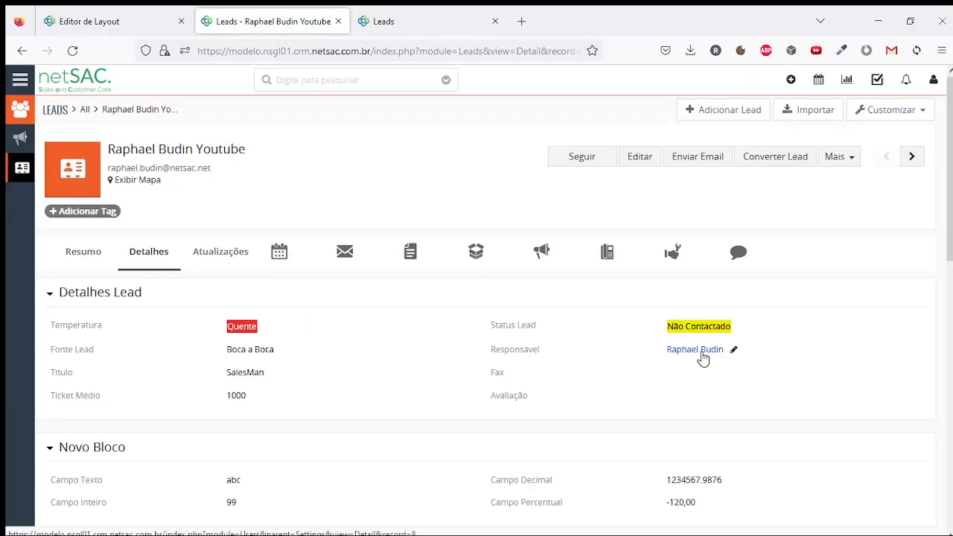
scroll(700, 353, "down", 1)
left_click_drag(665, 430, 693, 444)
left_click(681, 454)
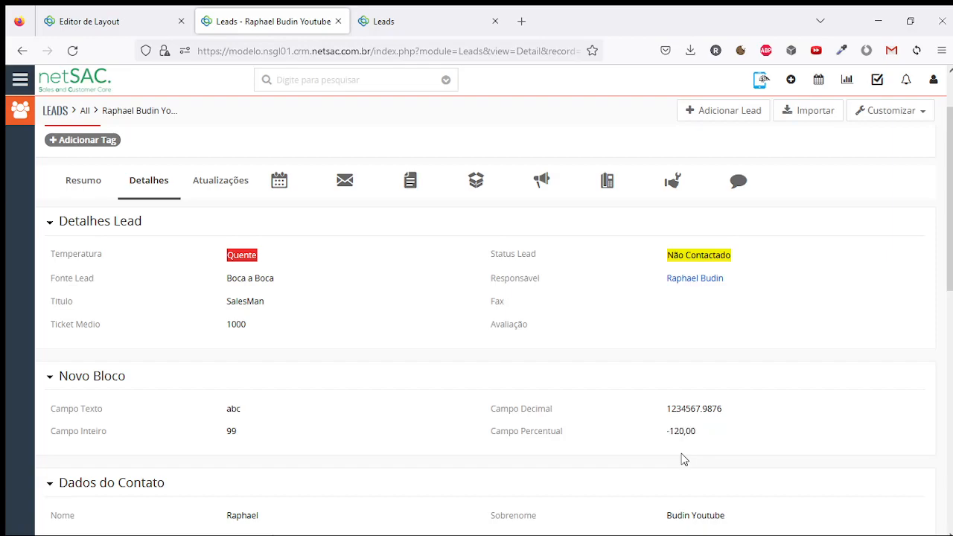
left_click(149, 17)
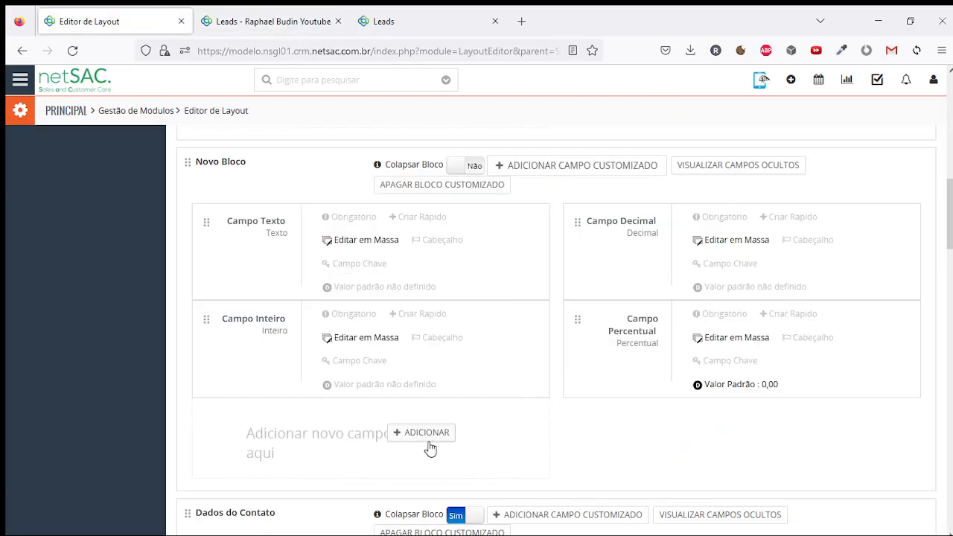
Start a new Novo Bloco field of type Moeda and inspect its R$ default value prefix
left_click(427, 435)
left_click(488, 145)
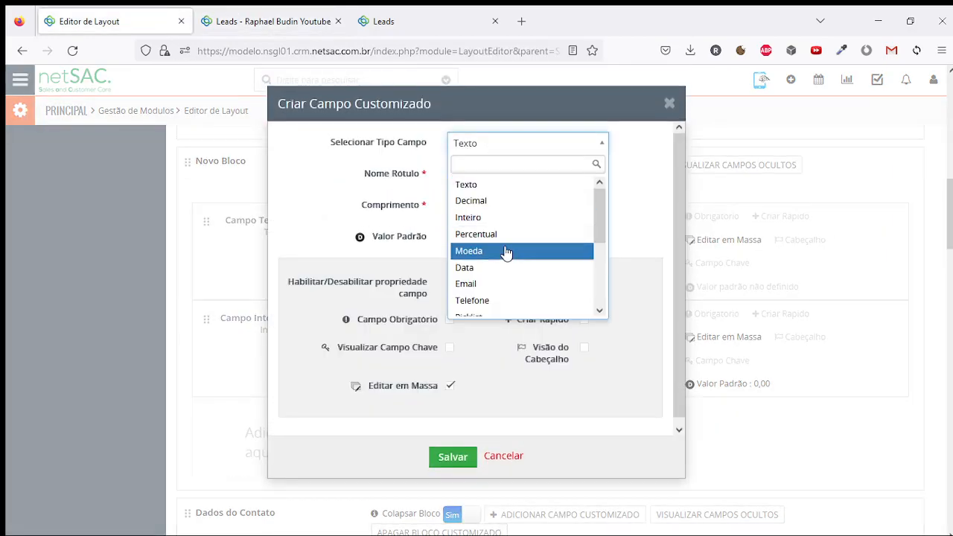
left_click(507, 252)
left_click(499, 171)
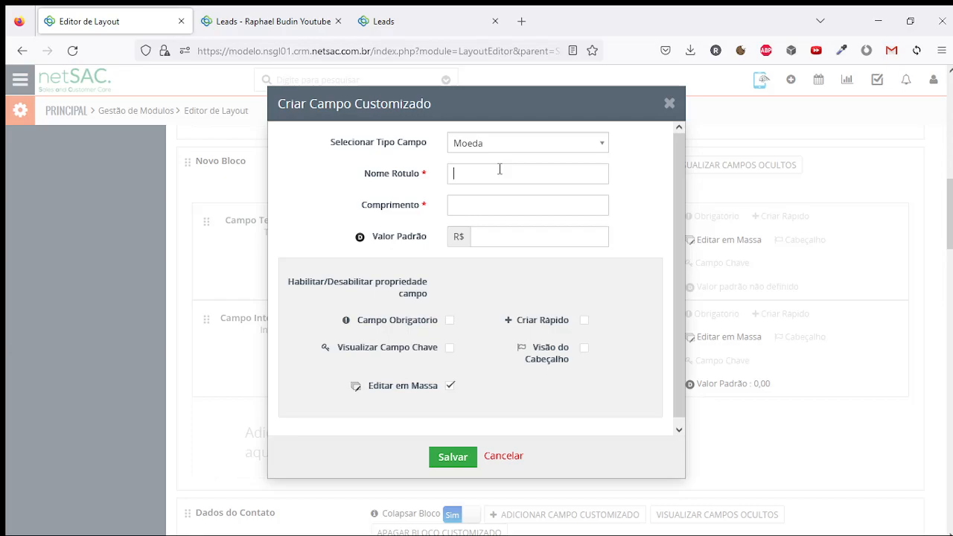
left_click_drag(454, 239, 472, 236)
left_click(491, 236)
left_click_drag(456, 236, 476, 241)
left_click(482, 240)
left_click(478, 239)
left_click_drag(452, 238, 470, 240)
left_click(490, 233)
Switch the field type to Decimal and then back to Moeda
left_click(540, 145)
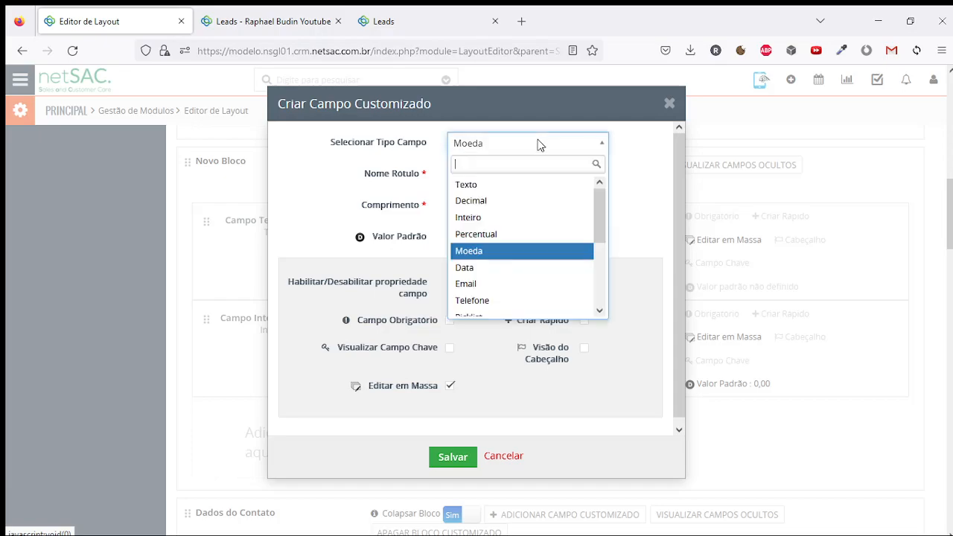
left_click(503, 202)
left_click(524, 142)
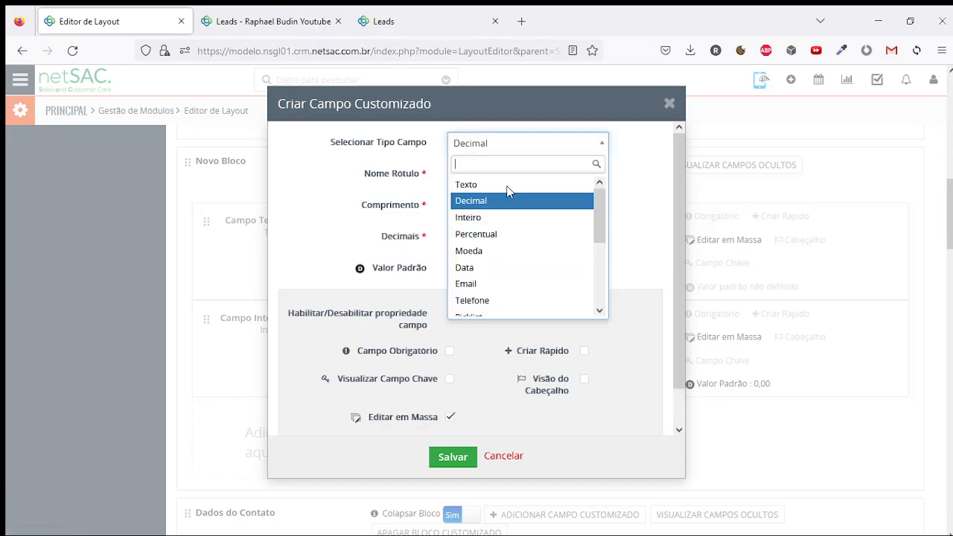
left_click(490, 255)
left_click(510, 235)
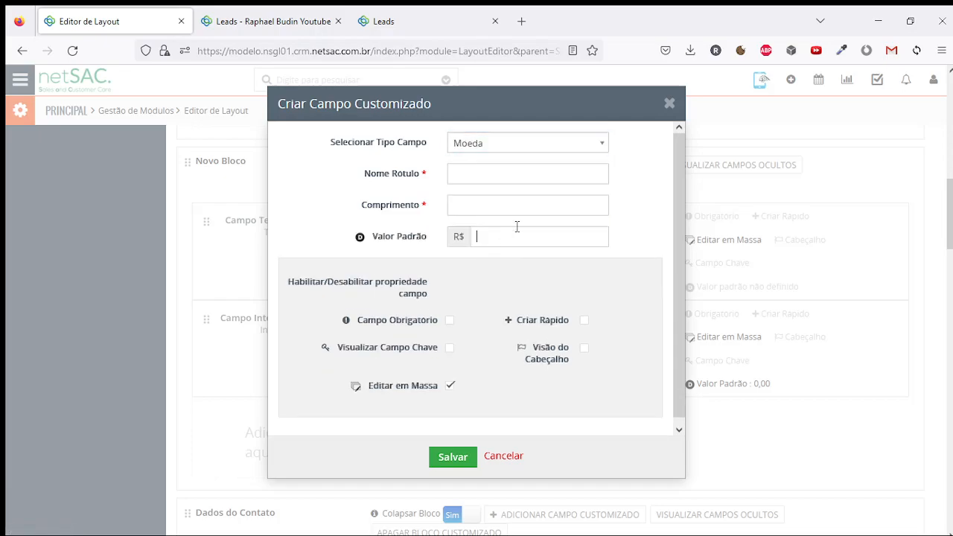
Label the field 'Campo Moeda' with length 20 and save it
left_click(489, 172)
type("Campo Moeda")
left_click(460, 208)
type("20")
left_click(453, 456)
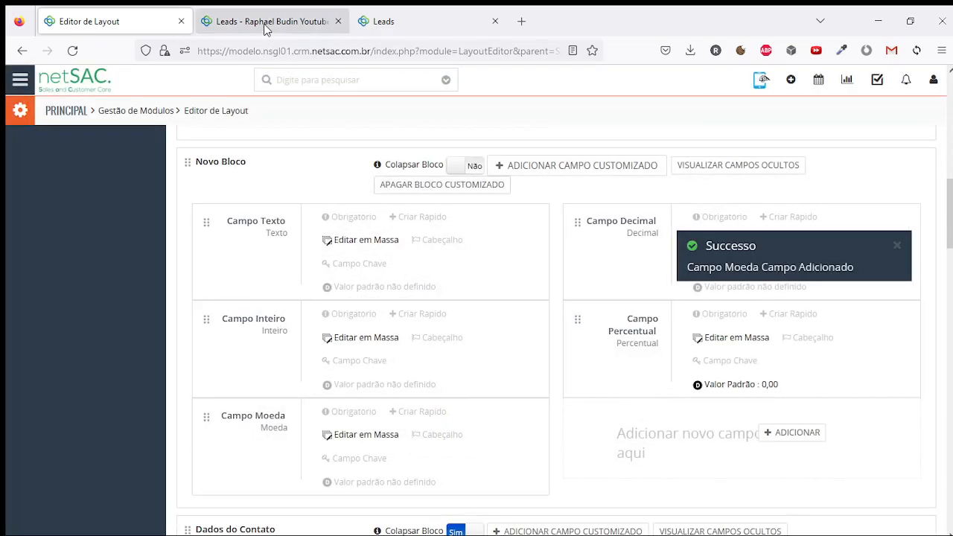
Open Minhas Preferências from the user menu in a new browser tab
left_click(259, 21)
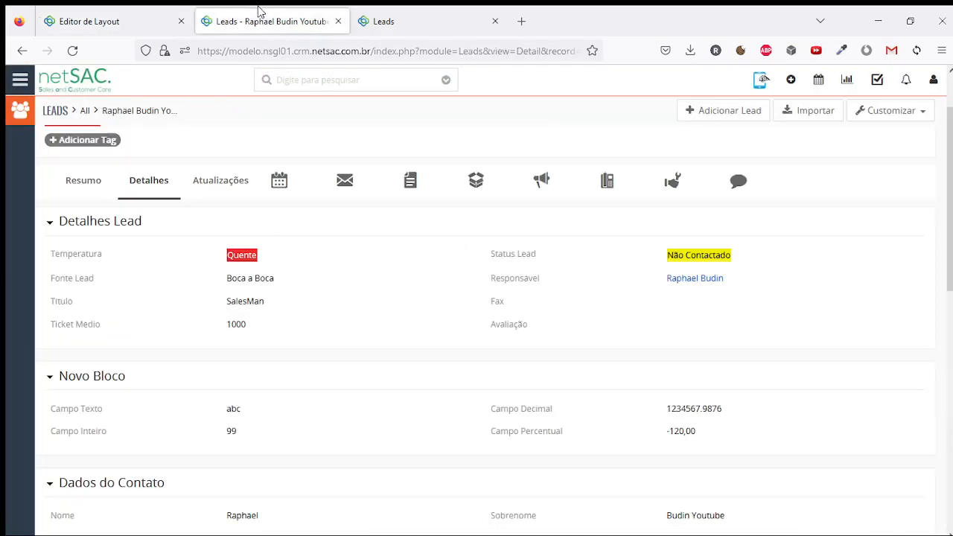
left_click(934, 82)
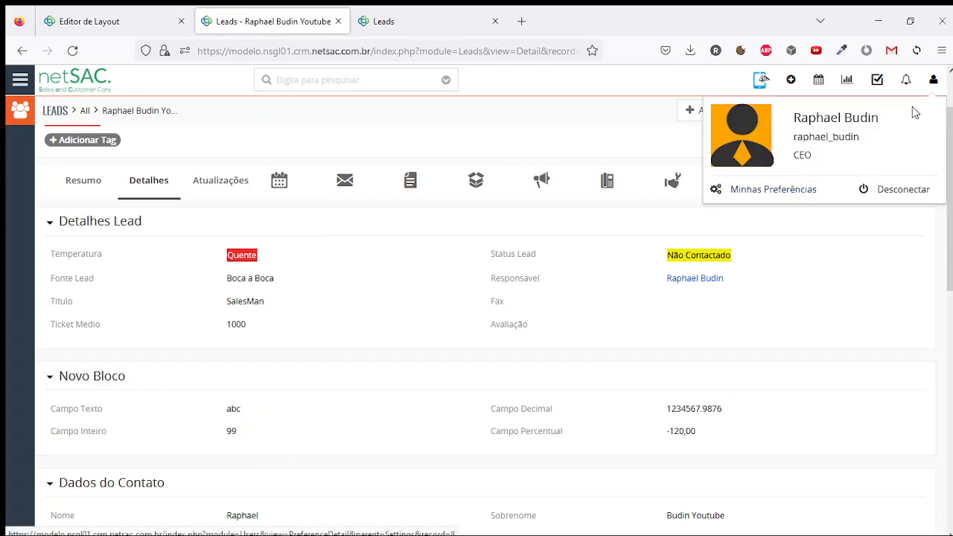
middle_click(732, 198)
left_click(403, 26)
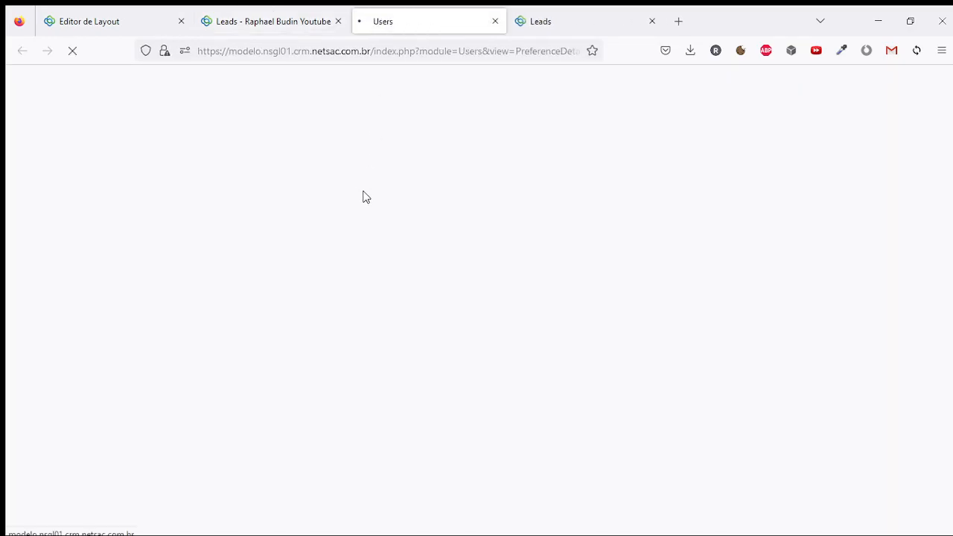
Review Configuração Moeda: decimal separator, digit grouping 123,456,789 and currency decimal places
scroll(293, 410, "down", 2)
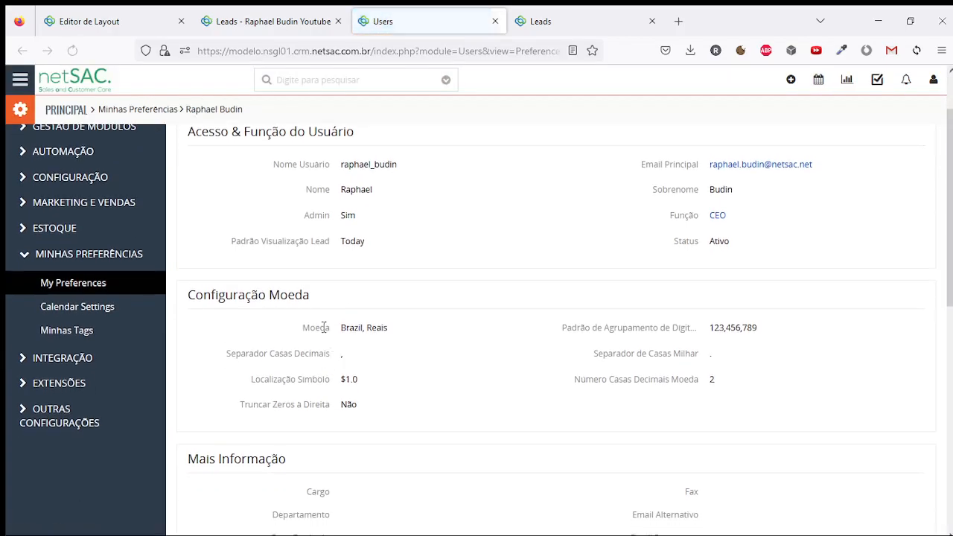
left_click_drag(191, 295, 311, 295)
left_click(345, 303)
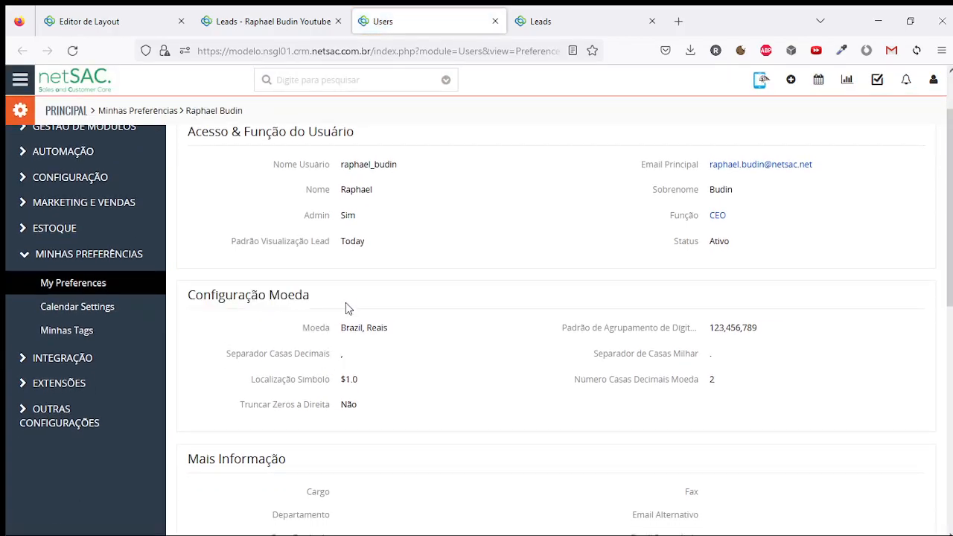
double_click(339, 358)
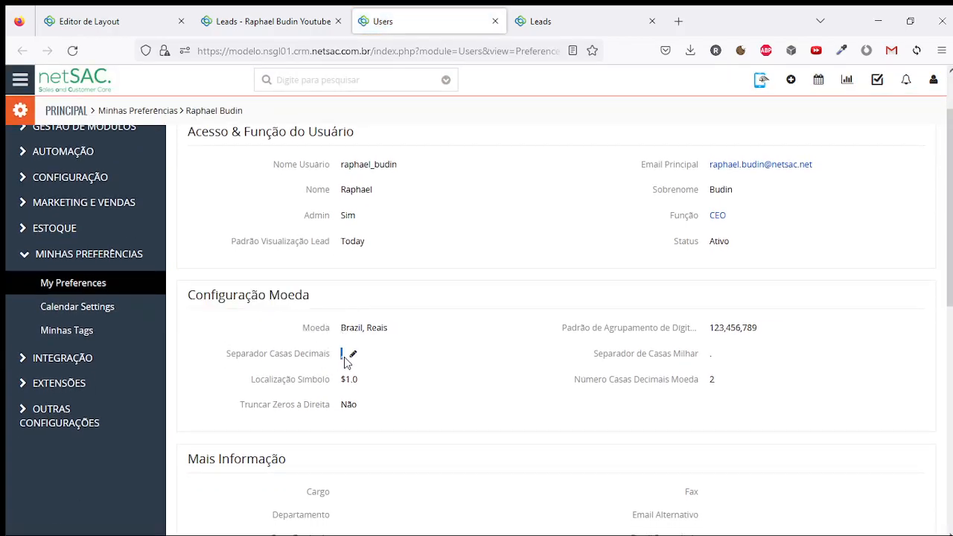
left_click(711, 361)
scroll(717, 368, "down", 2)
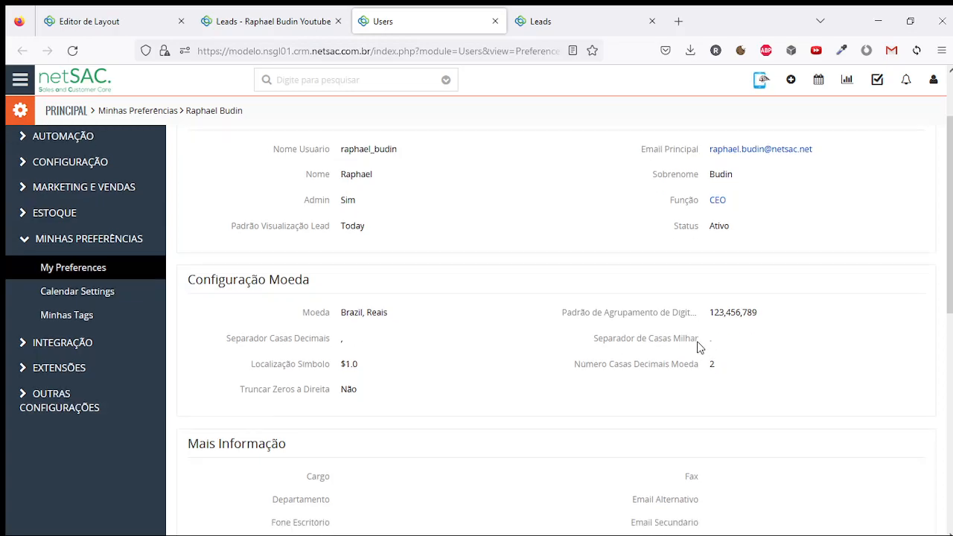
left_click_drag(712, 257, 758, 257)
left_click(339, 321)
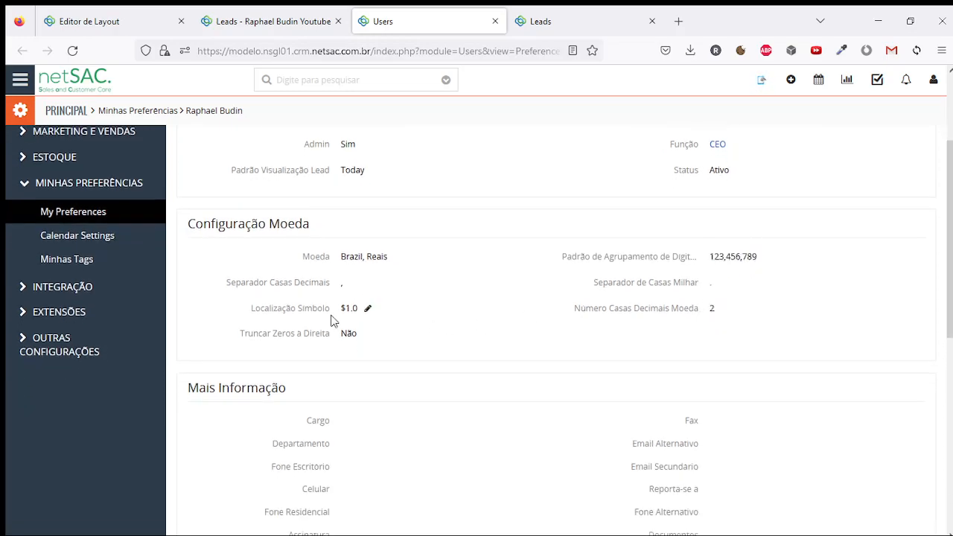
double_click(714, 309)
Put the preferences in edit mode and view the decimal places choices without changing them
left_click(298, 21)
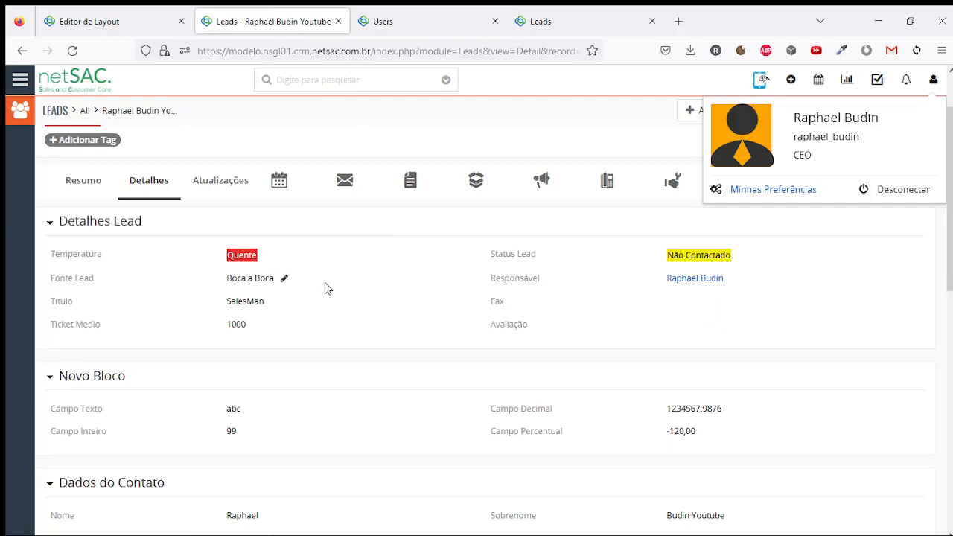
left_click(343, 289)
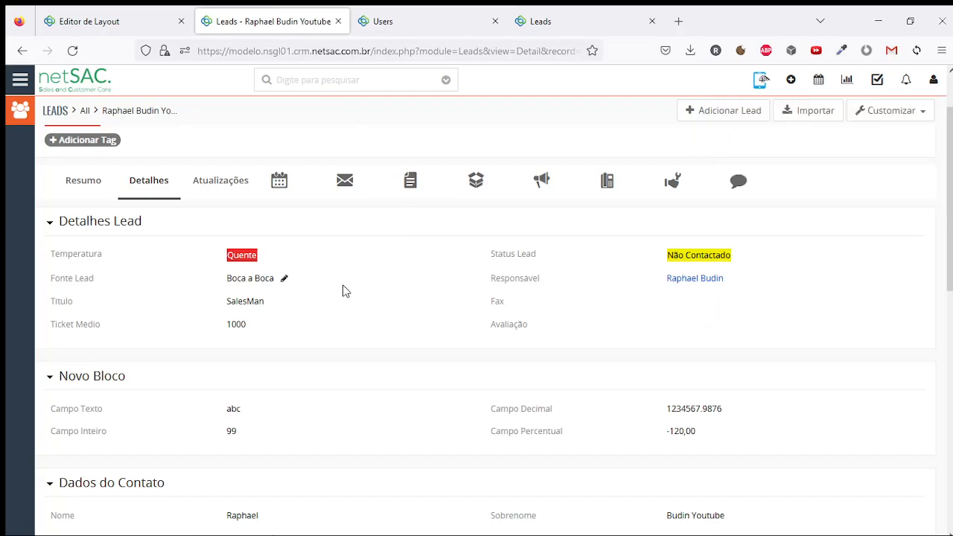
left_click(406, 15)
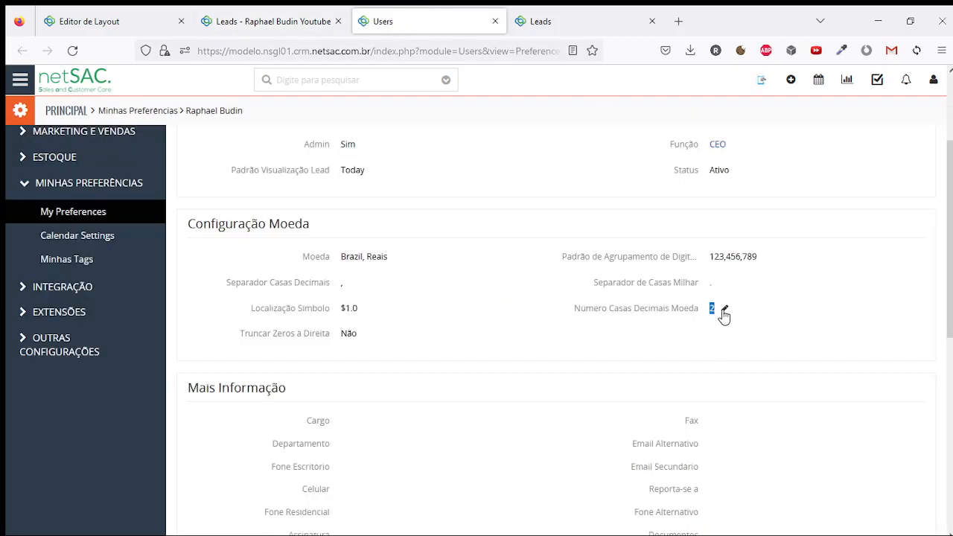
scroll(747, 302, "up", 3)
left_click(873, 143)
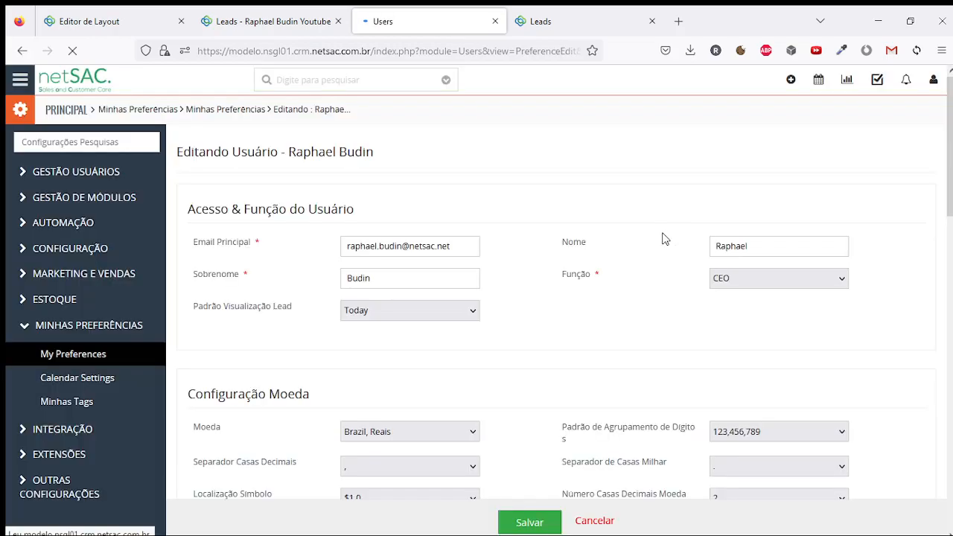
scroll(648, 253, "down", 2)
left_click(718, 357)
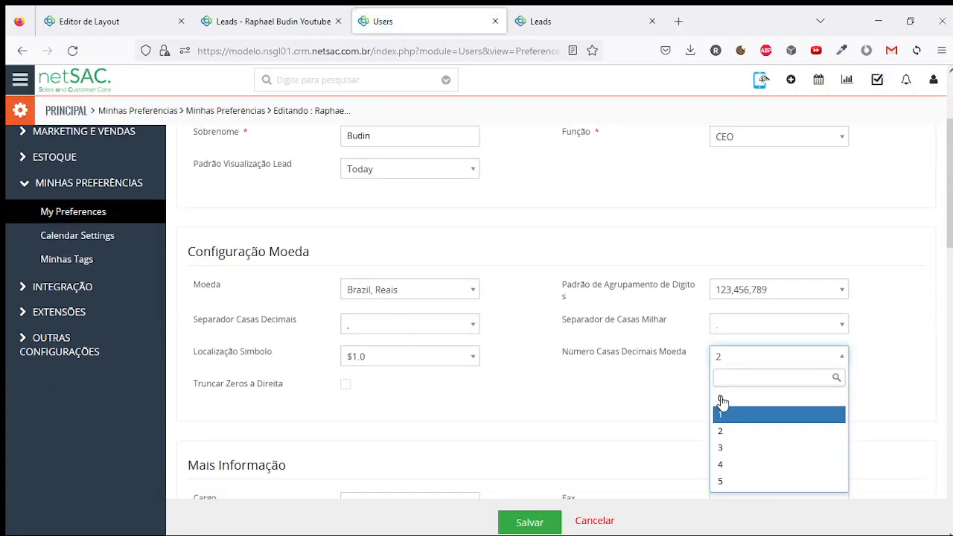
key("Escape")
Close the preferences tab and start a new Novo Bloco custom field in the layout editor
left_click(495, 20)
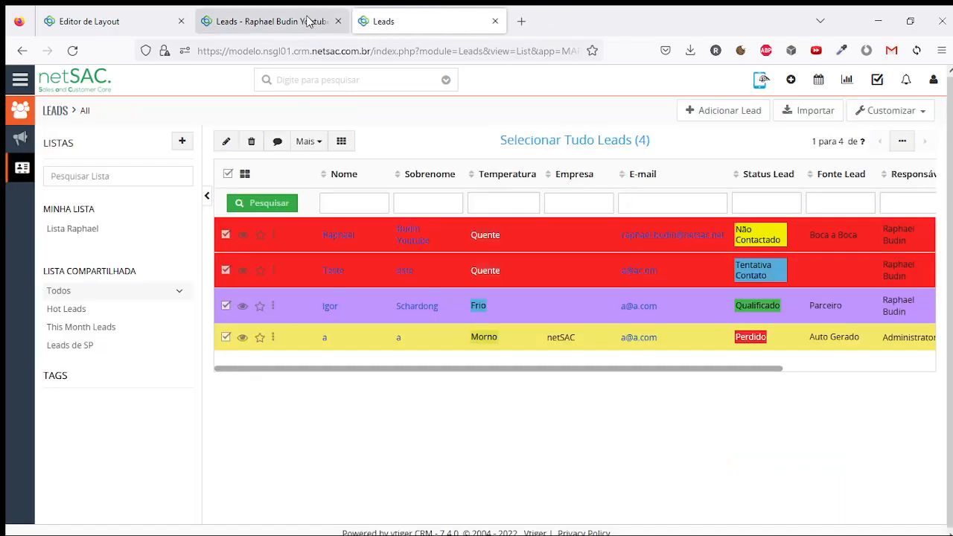
left_click(313, 22)
left_click(133, 10)
left_click(265, 10)
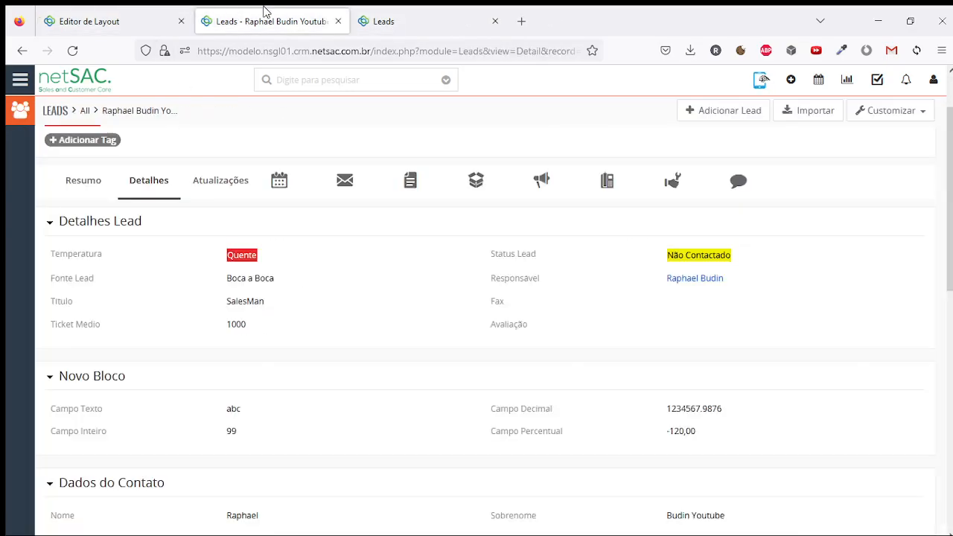
scroll(333, 294, "down", 1)
left_click(112, 21)
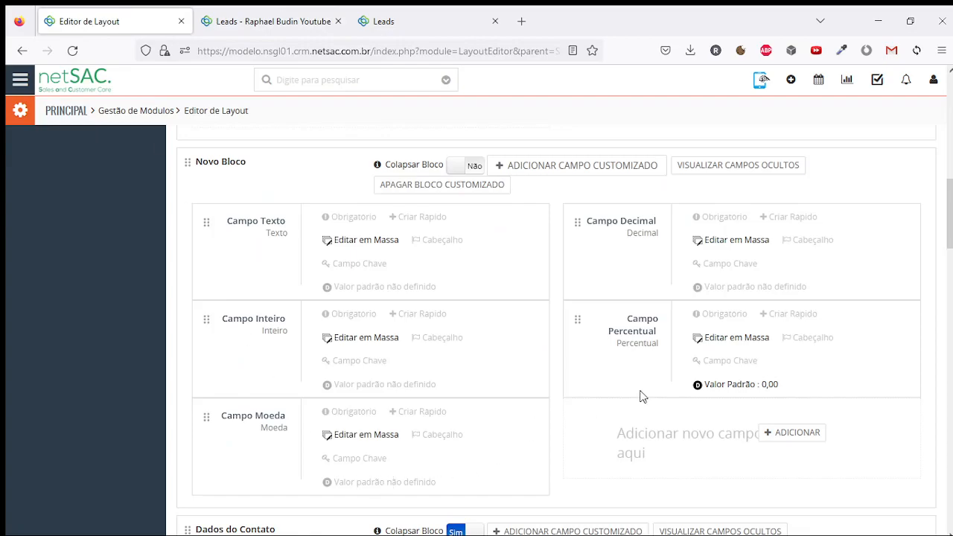
left_click(819, 438)
Save a Data-type field labelled 'Campo Data', then return to the lead's detail page
left_click(514, 143)
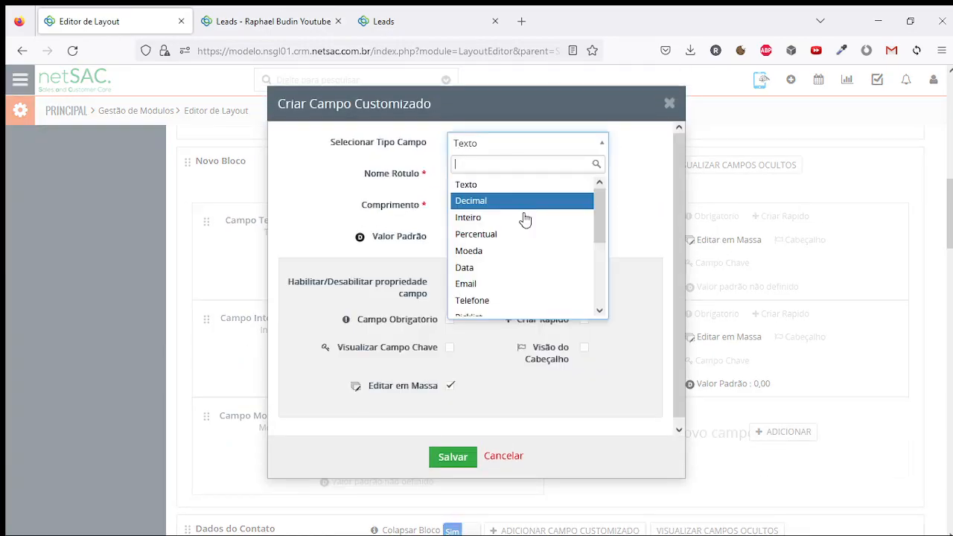
left_click(521, 267)
left_click(493, 177)
type("Campo Data")
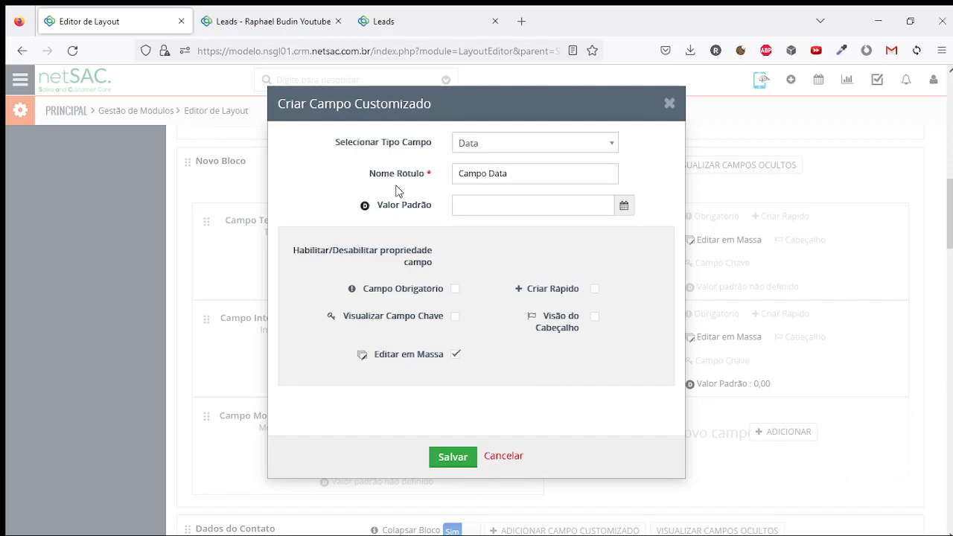
left_click(460, 463)
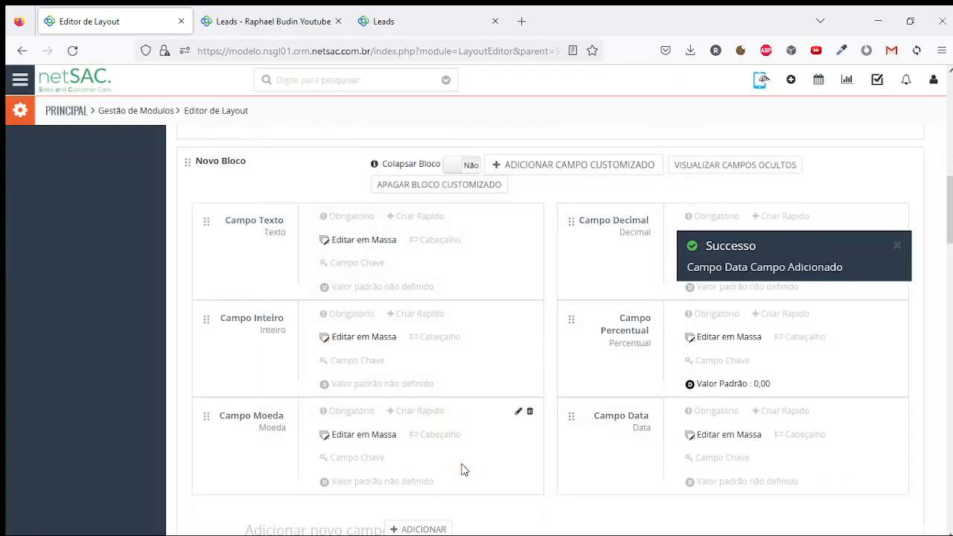
left_click(251, 23)
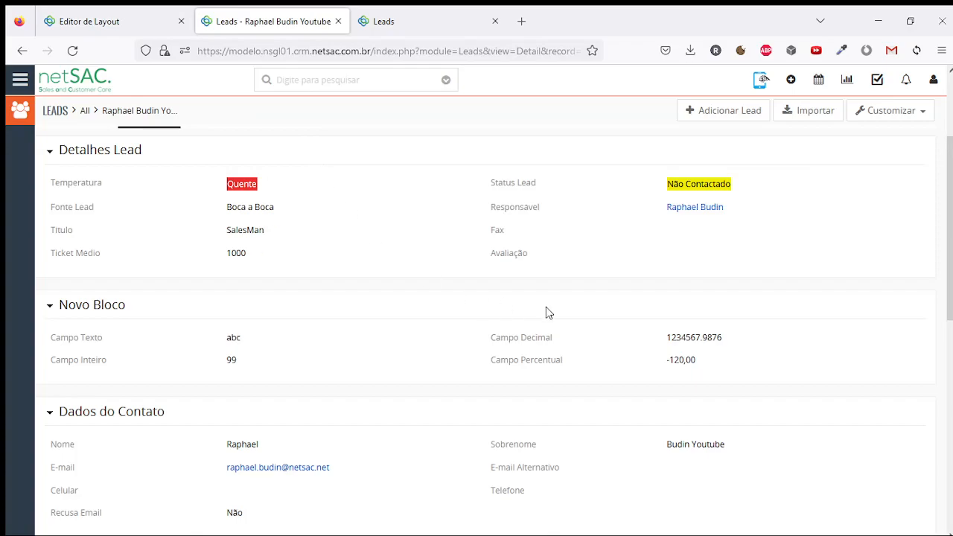
scroll(525, 304, "up", 3)
Open the lead for editing and bring up the Campo Data date picker
left_click(640, 156)
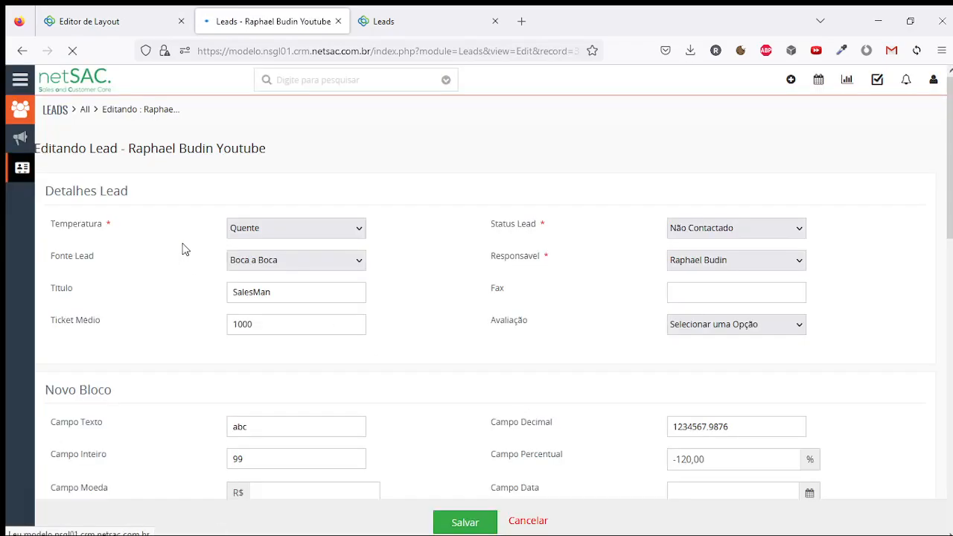
scroll(209, 242, "down", 3)
left_click(715, 279)
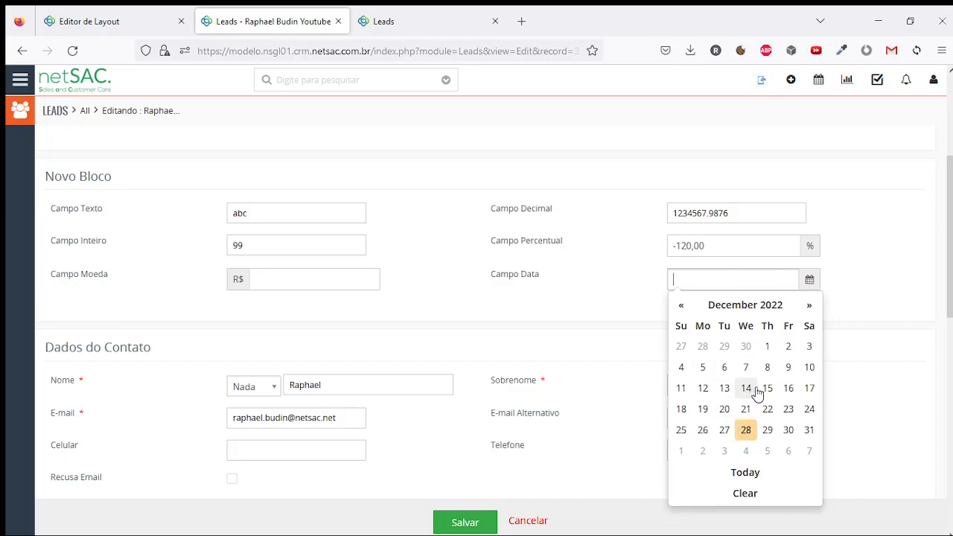
double_click(684, 277)
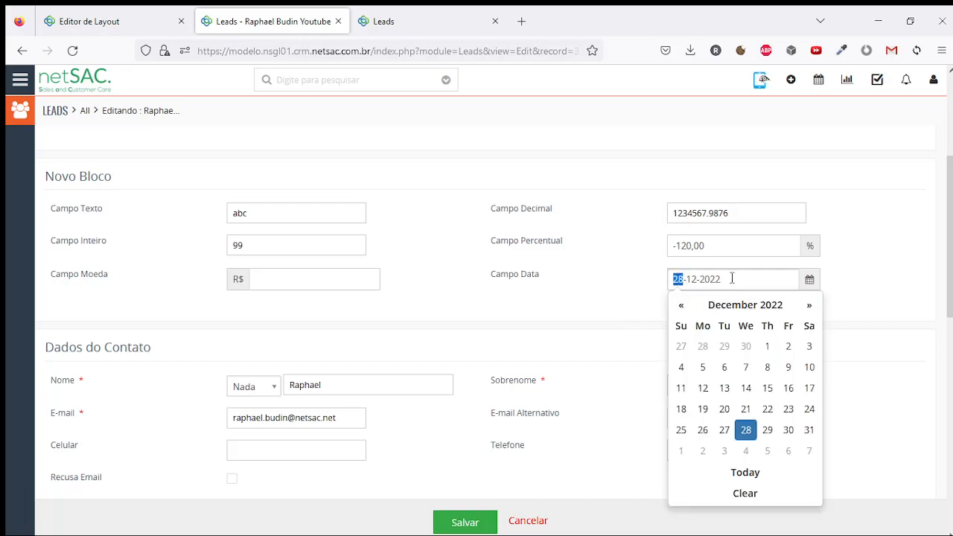
left_click(645, 285)
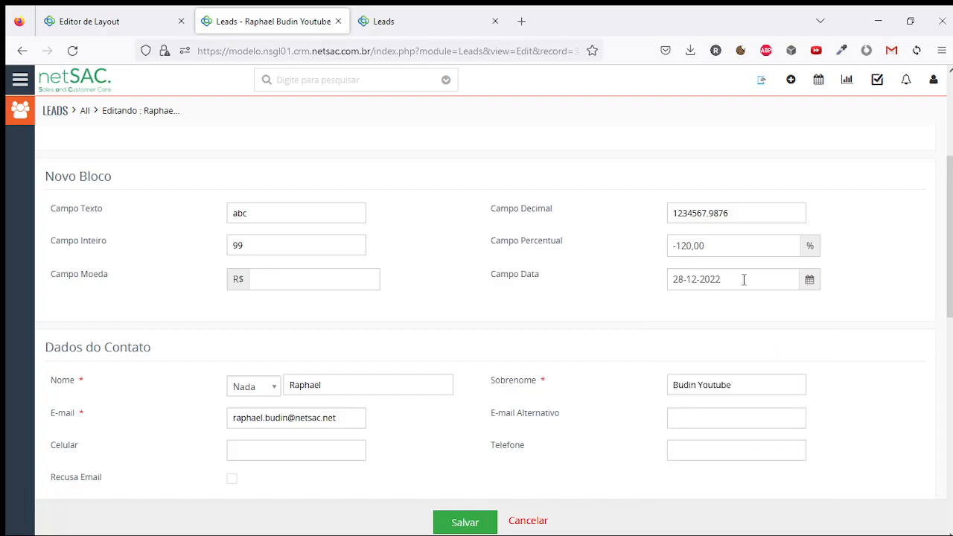
Enter 01-01-2023 in Campo Data and save the lead
left_click_drag(678, 278, 726, 280)
left_click(733, 280)
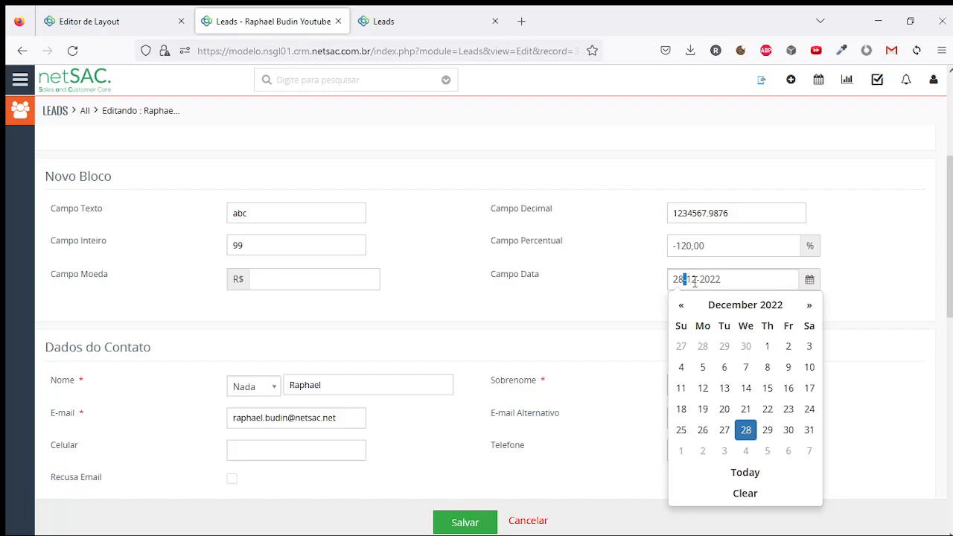
triple_click(726, 283)
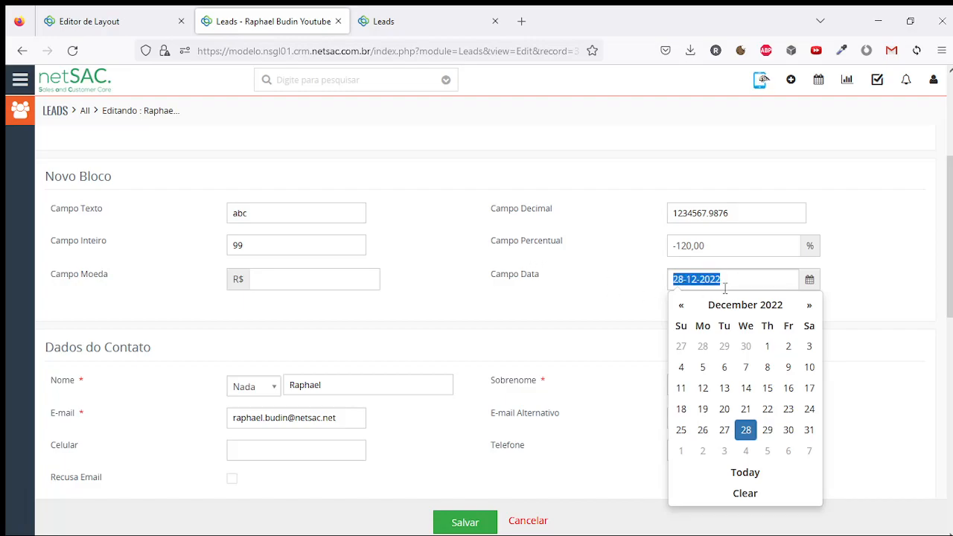
type("01-01")
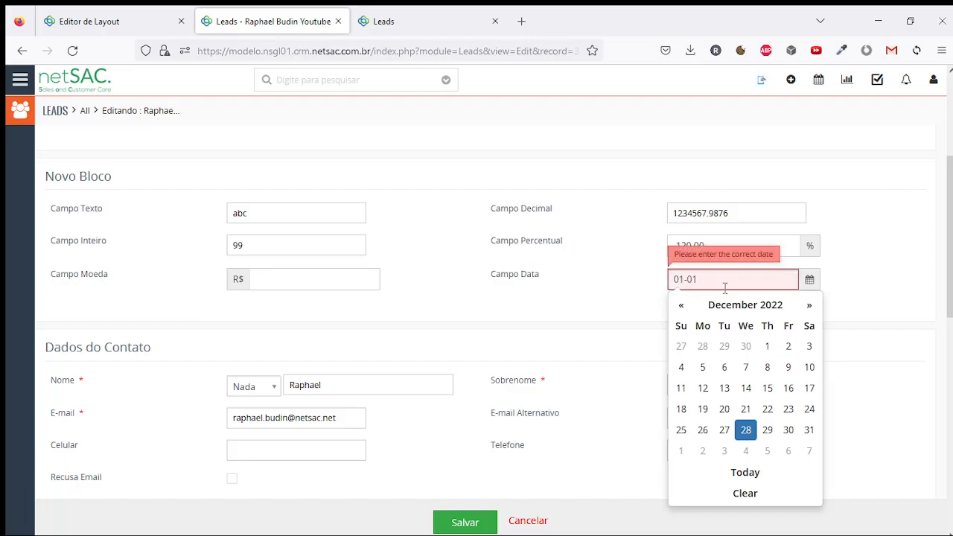
type("-2023")
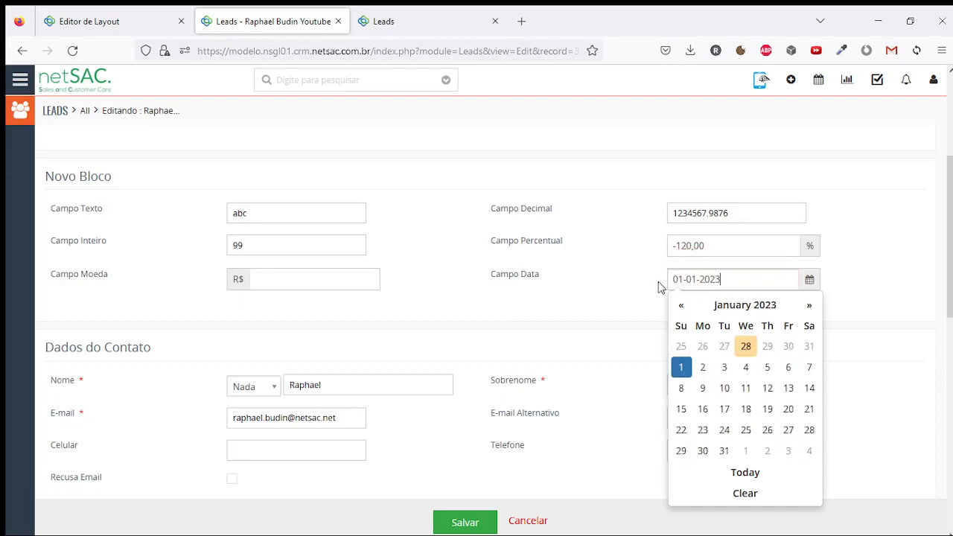
left_click_drag(724, 281, 671, 280)
left_click(644, 286)
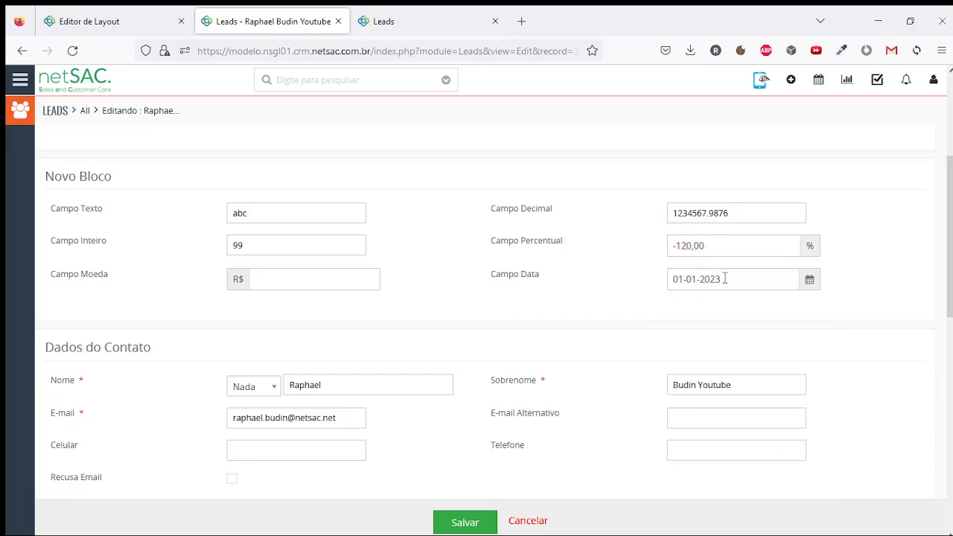
left_click_drag(724, 279, 651, 278)
left_click(650, 279)
left_click(462, 520)
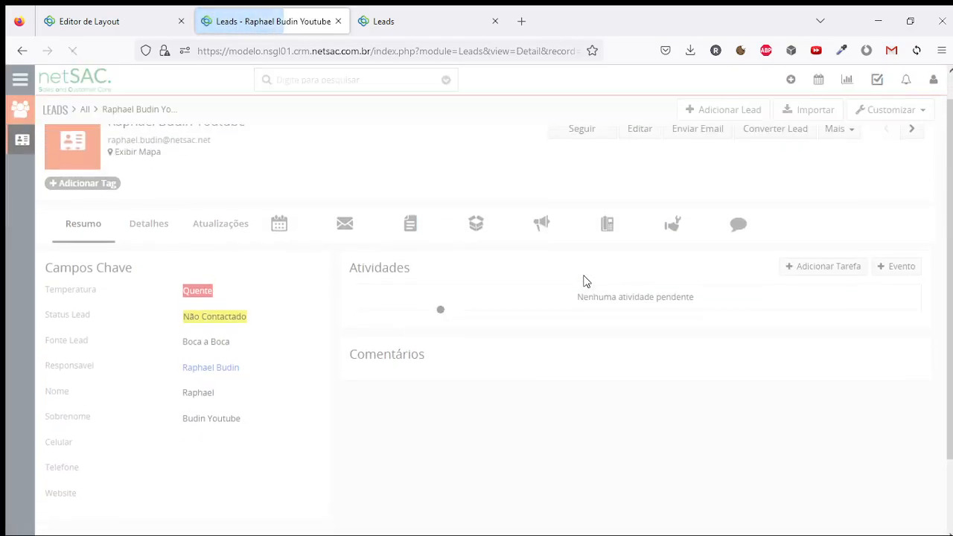
Check the saved Campo Data date under Novo Bloco in Detalhes, then return to the layout editor
left_click(168, 253)
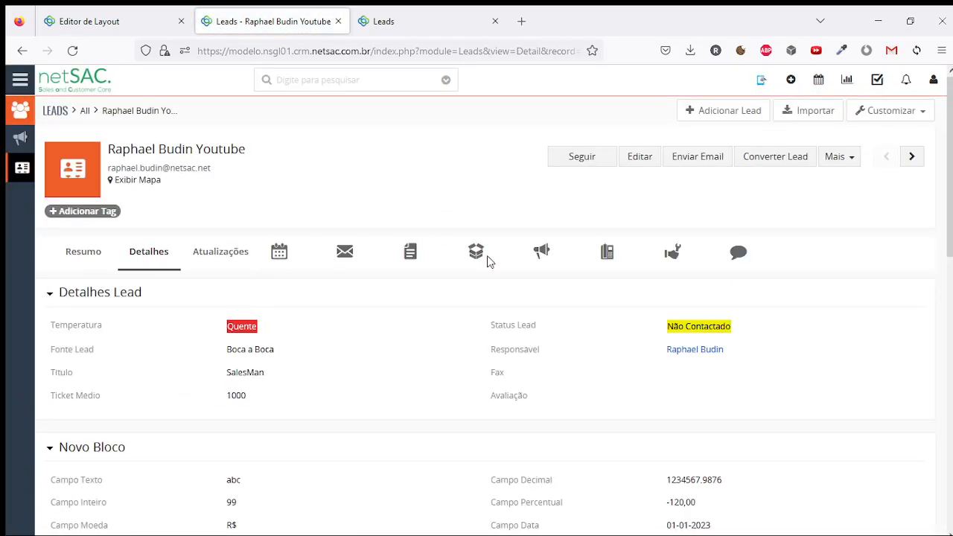
scroll(533, 313, "down", 1)
scroll(533, 313, "down", 1)
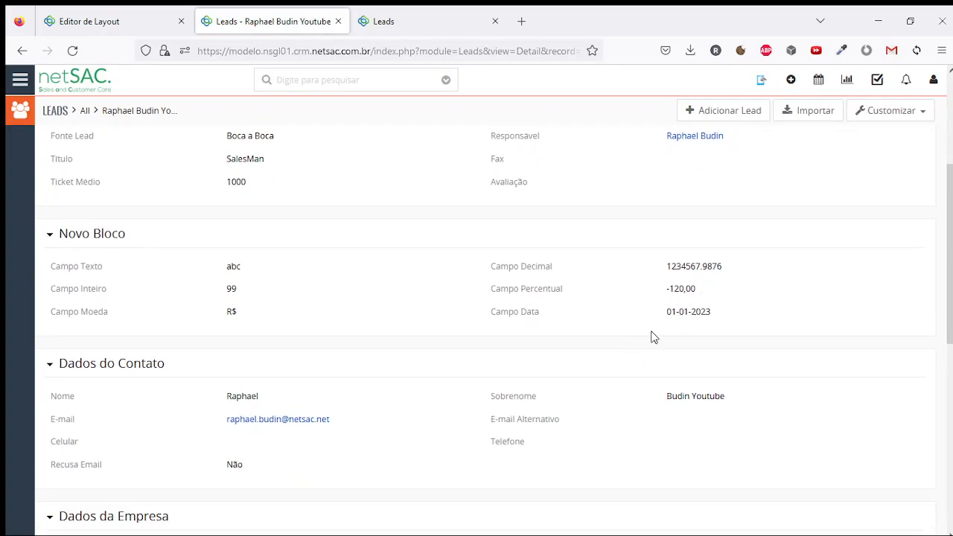
left_click_drag(667, 312, 672, 311)
left_click_drag(669, 312, 712, 313)
left_click(700, 328)
left_click(694, 331)
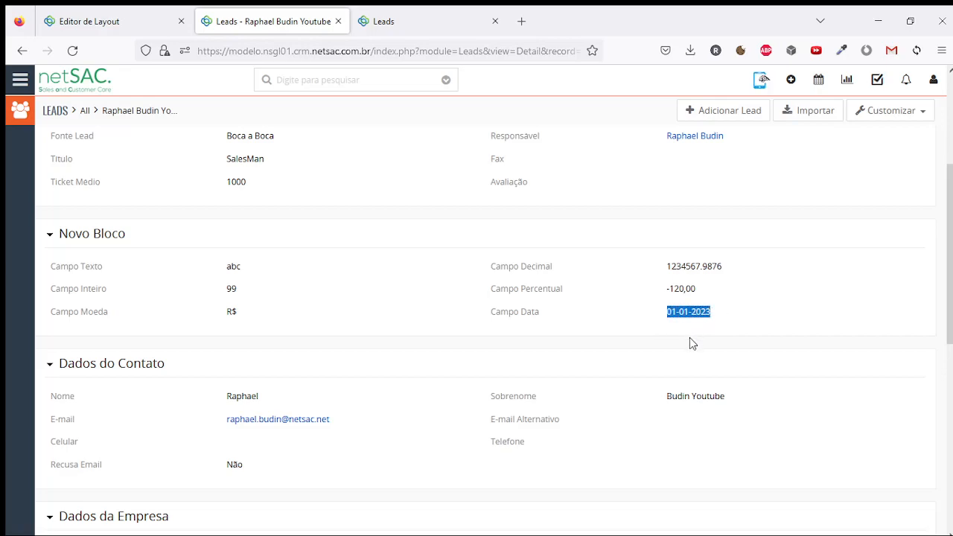
left_click(690, 338)
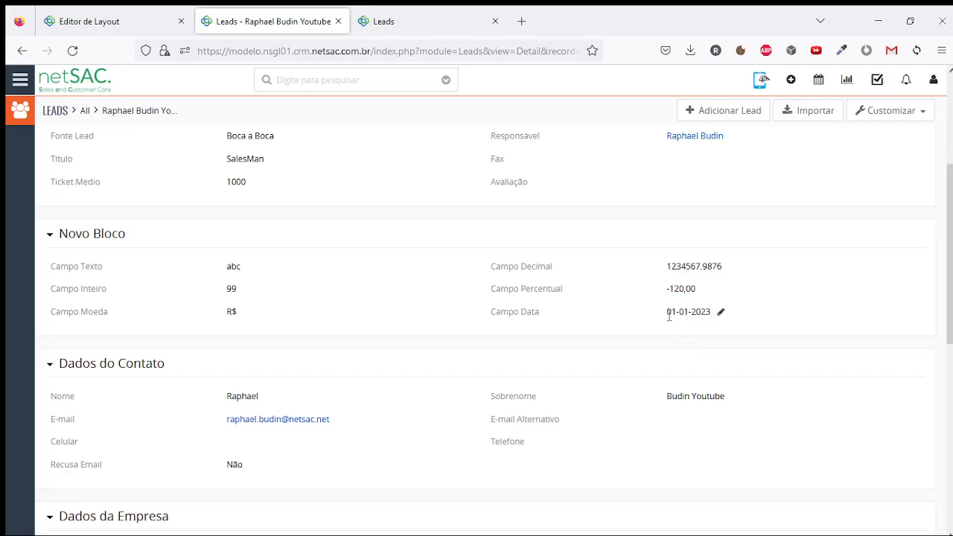
double_click(669, 313)
double_click(680, 313)
left_click(716, 313)
left_click(52, 21)
scroll(474, 277, "down", 3)
Create an Email-type field labelled 'Campo Email' in Novo Bloco and save it
left_click(437, 388)
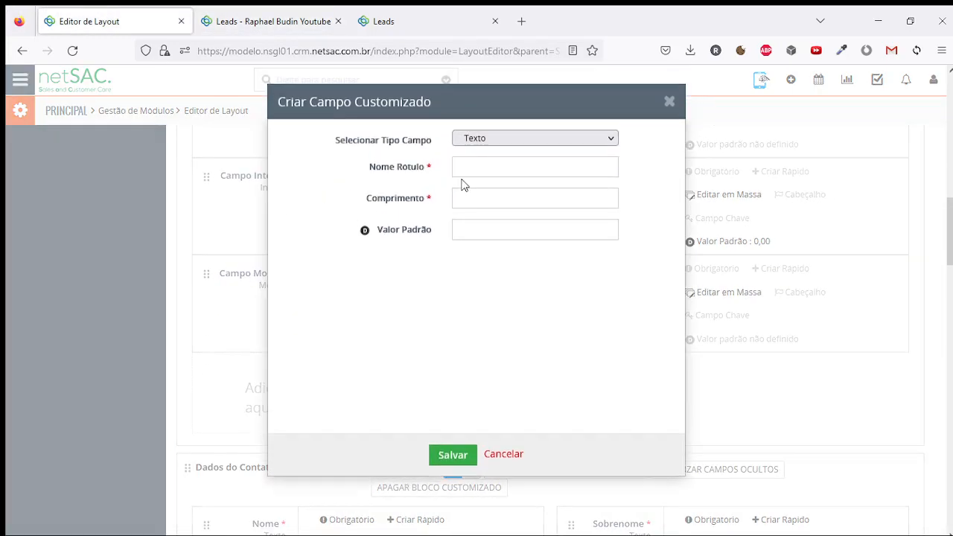
left_click(511, 144)
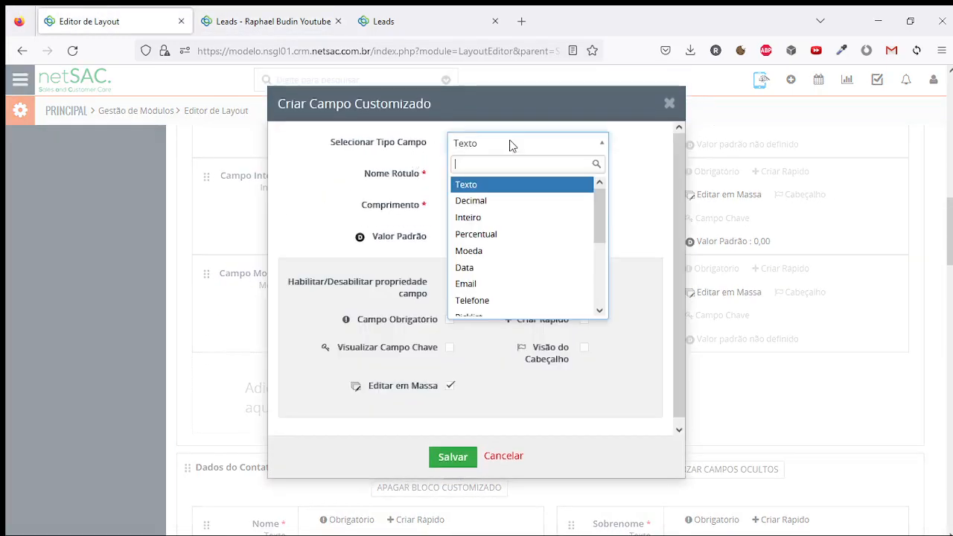
left_click(509, 284)
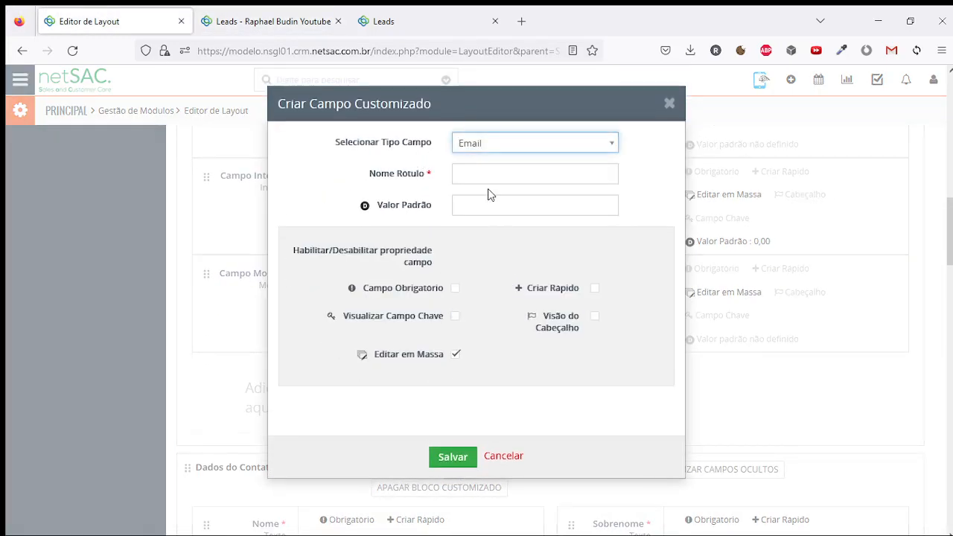
left_click(535, 167)
type("prefixo@dominio.dns")
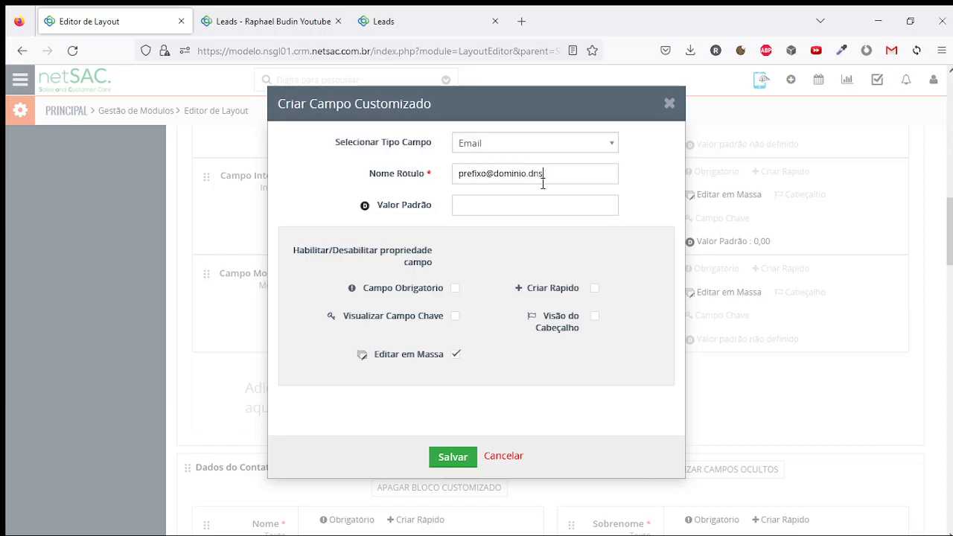
left_click_drag(544, 173, 532, 176)
left_click(561, 171)
double_click(535, 167)
left_click(551, 174)
triple_click(554, 175)
type("Campo Email")
left_click(440, 457)
Enter the invalid text 'aaaa' in Campo Email and try saving the lead
left_click(313, 21)
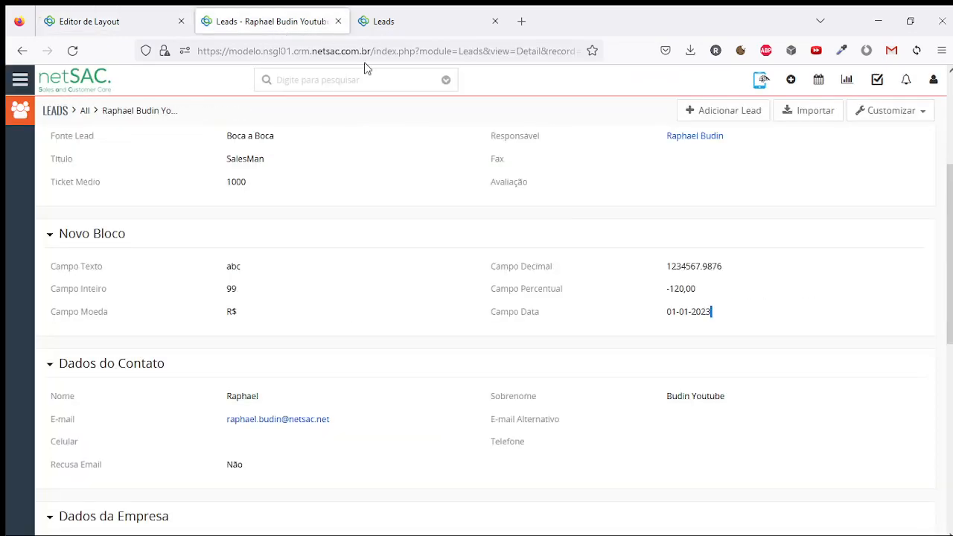
left_click(637, 158)
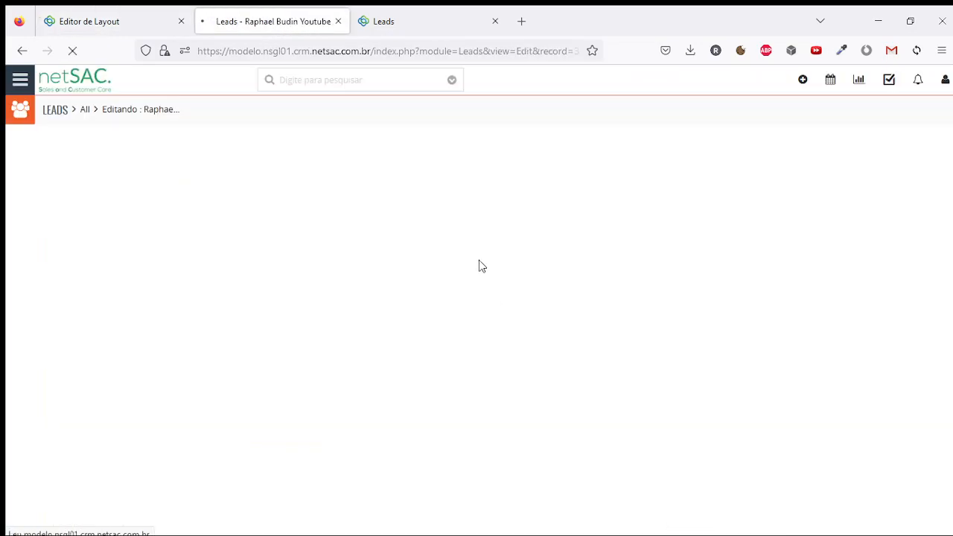
scroll(479, 269, "down", 4)
left_click(324, 237)
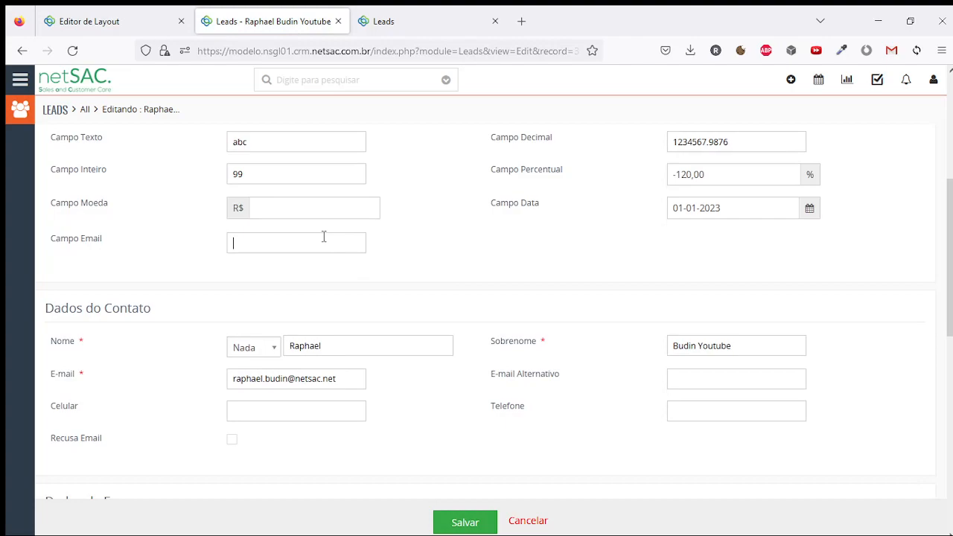
type("aaaa")
left_click(464, 522)
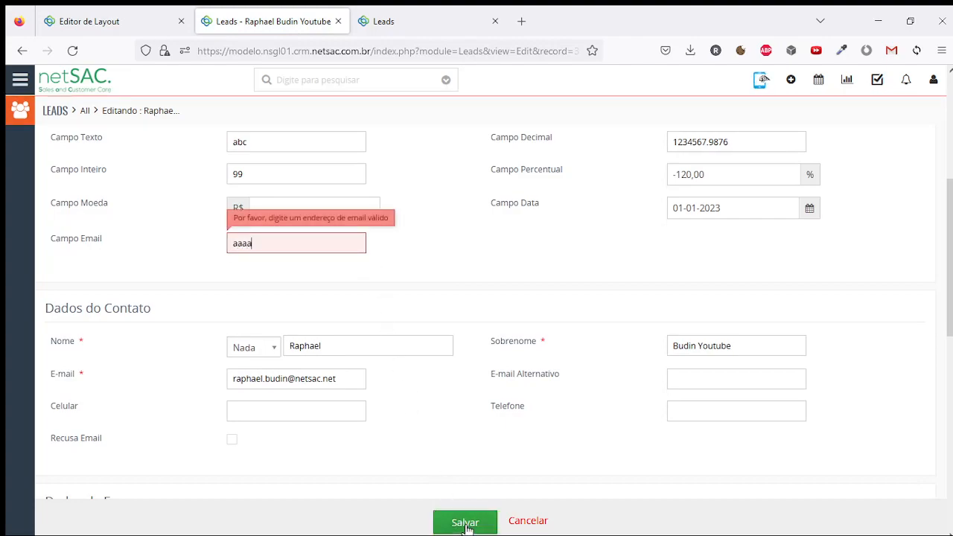
Replace the invalid entry with a valid e-mail address and save the lead
left_click_drag(229, 241, 408, 263)
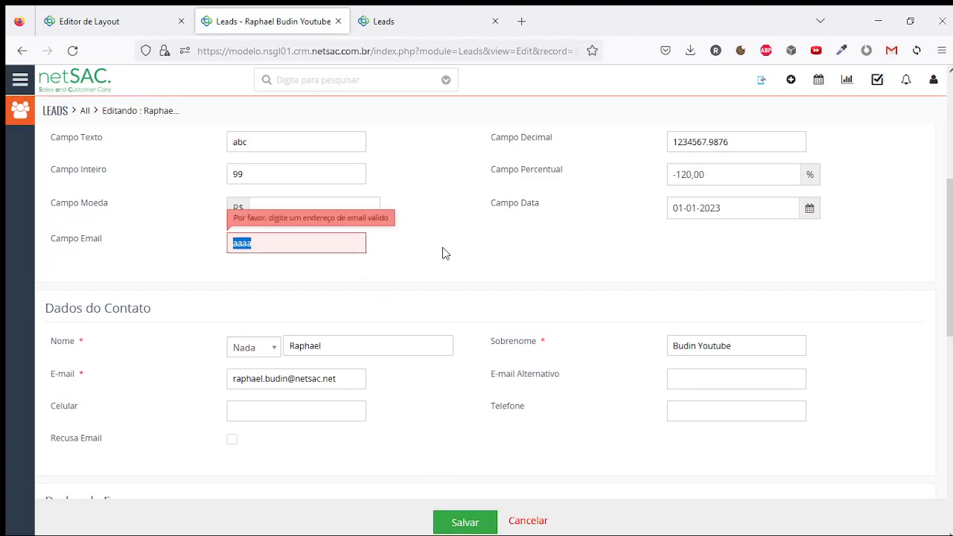
key("BackSpace")
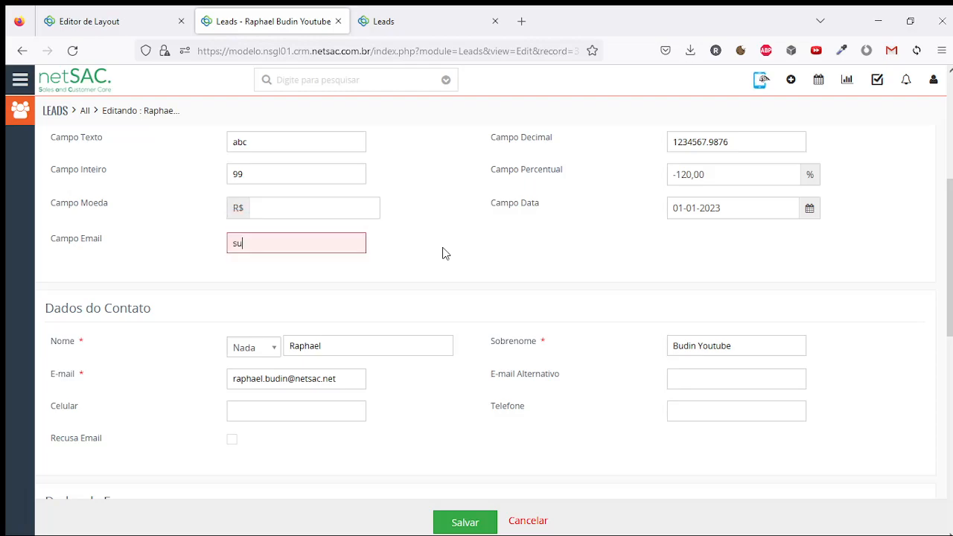
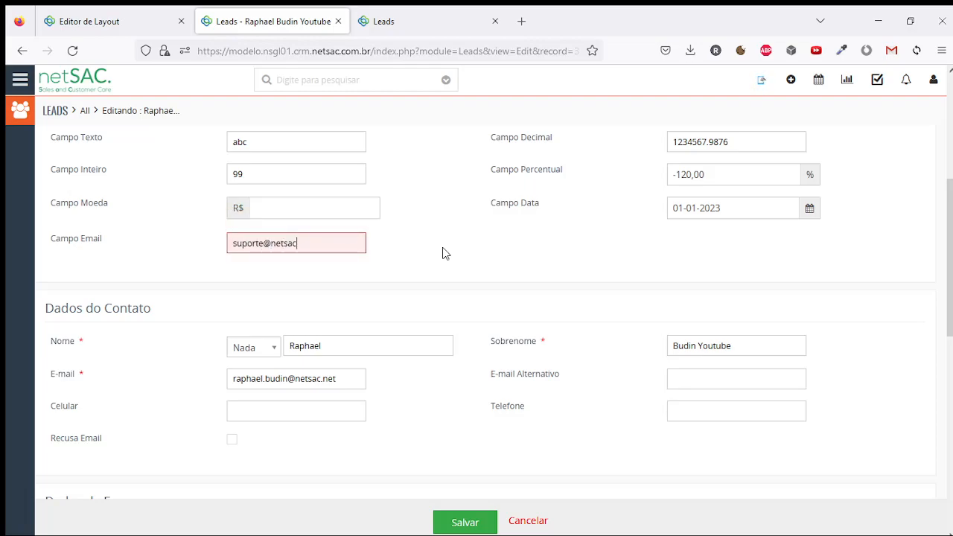
double_click(244, 243)
double_click(268, 244)
double_click(285, 244)
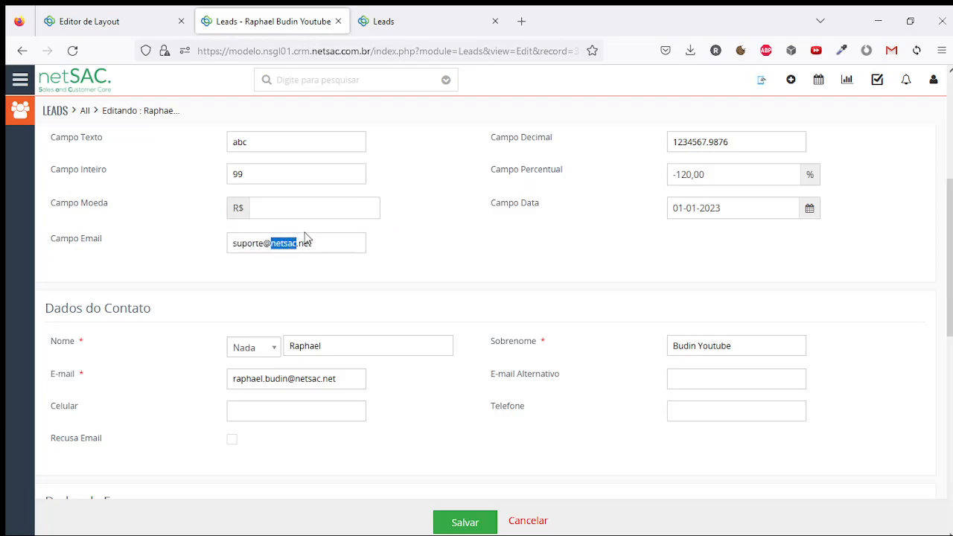
double_click(306, 243)
key("Return")
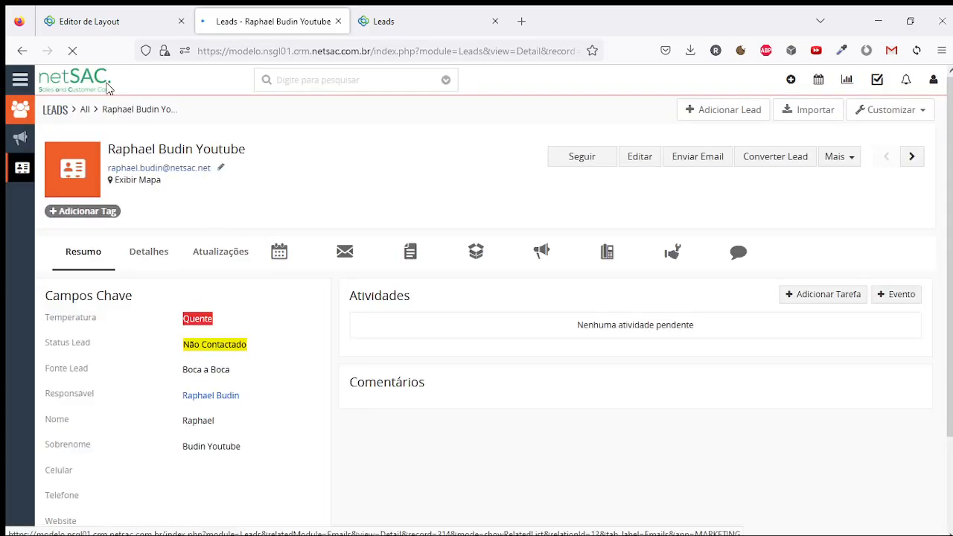
left_click(122, 23)
Create a Telefone-type field labelled 'Campo Telefone' and save it
left_click(809, 391)
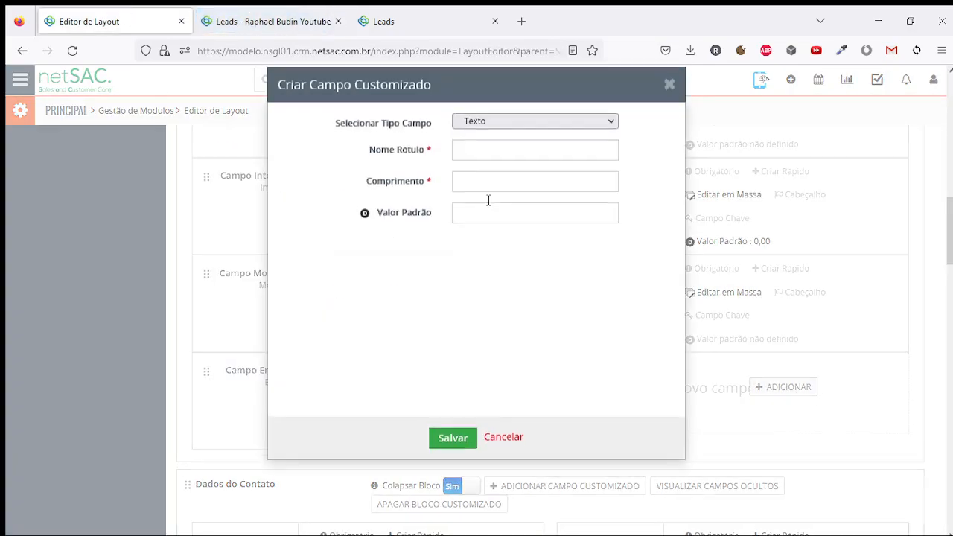
left_click(496, 145)
scroll(518, 245, "down", 2)
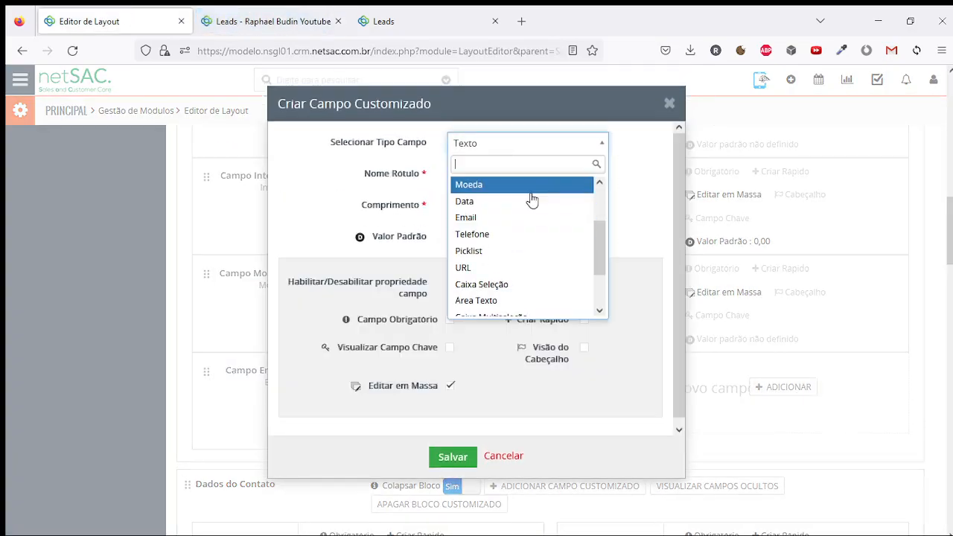
left_click(493, 229)
left_click(497, 172)
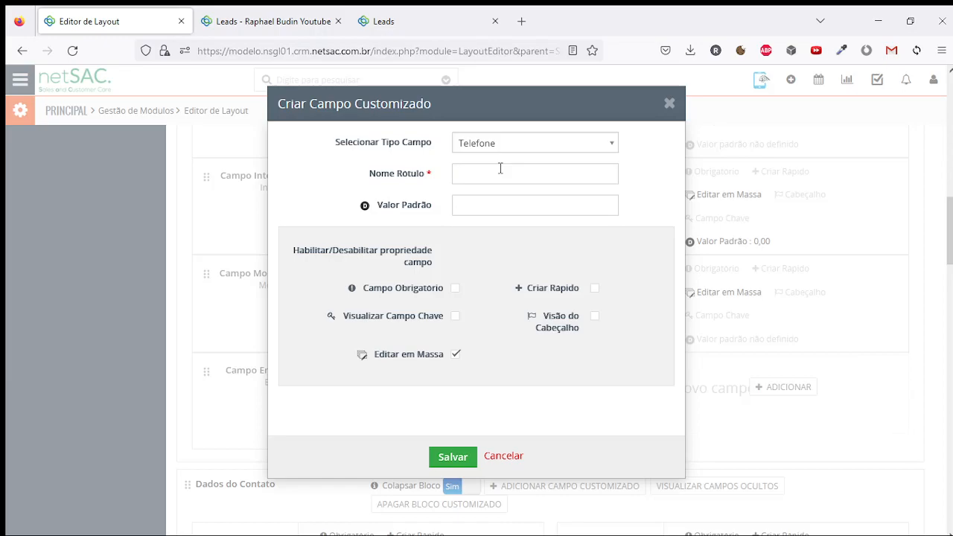
type("Campo Telefone")
left_click(454, 458)
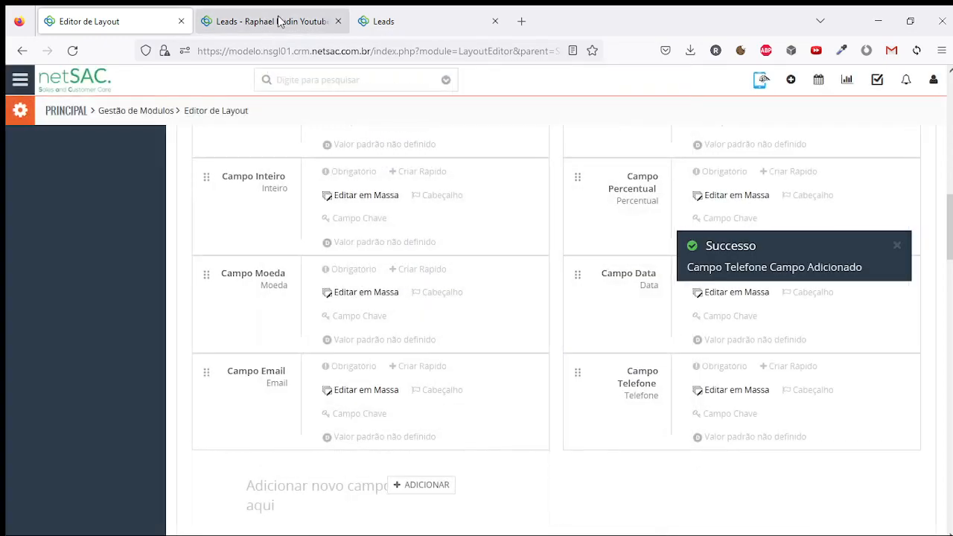
Reformat the lead's Campo Telefone number with area-code parentheses, spacing and a hyphen
left_click(284, 15)
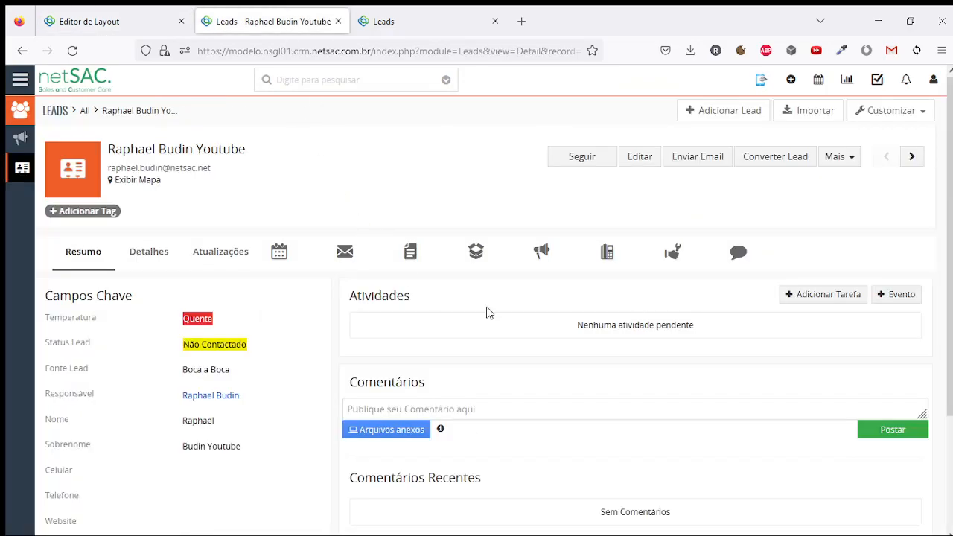
left_click(643, 158)
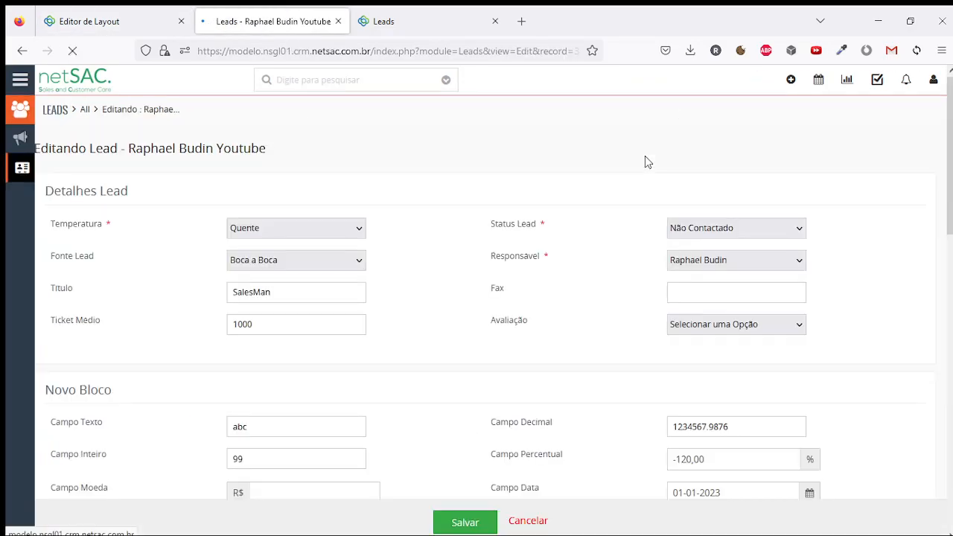
scroll(592, 231, "down", 3)
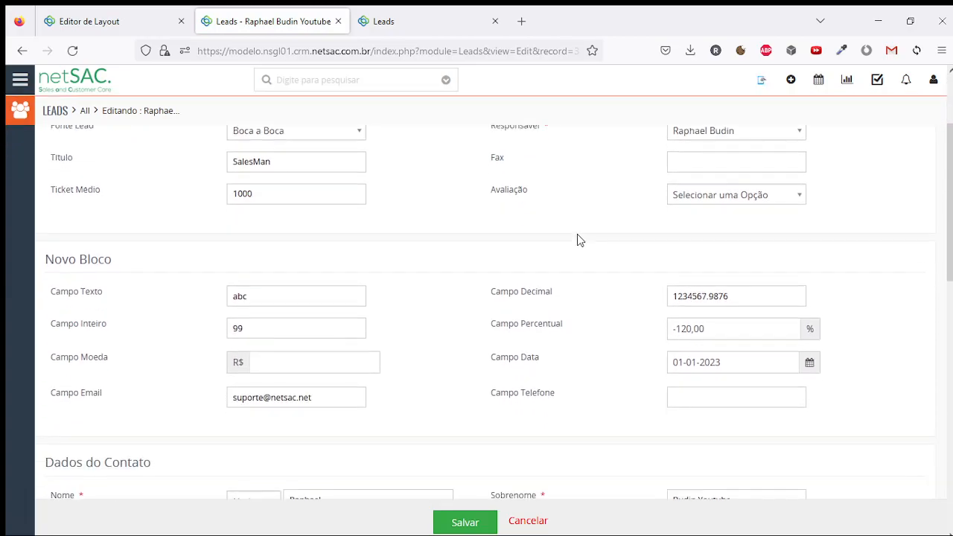
left_click(747, 320)
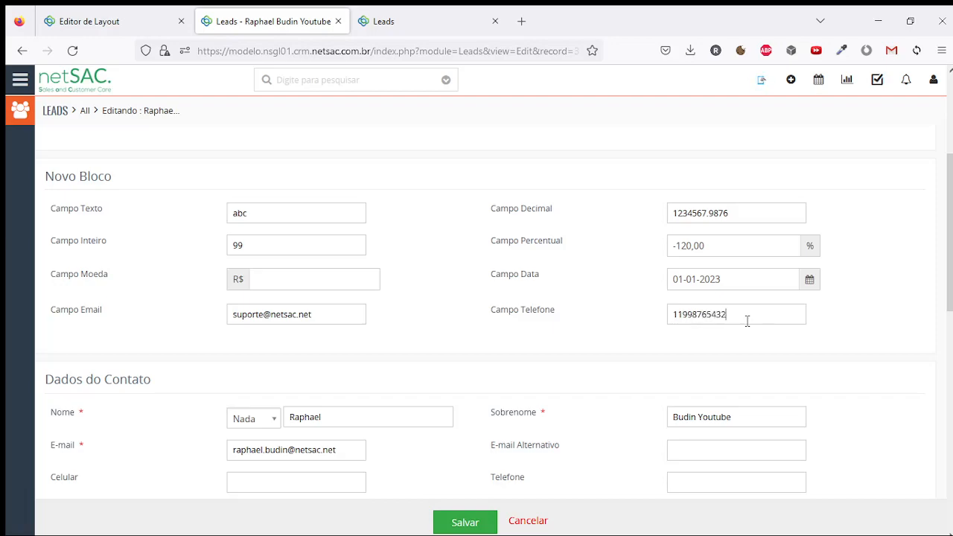
left_click_drag(747, 320, 673, 316)
left_click(680, 314)
type("(")
key("Right")
key("Right")
type(")")
key("BackSpace")
type(")")
key("Right")
key("Right")
type("-")
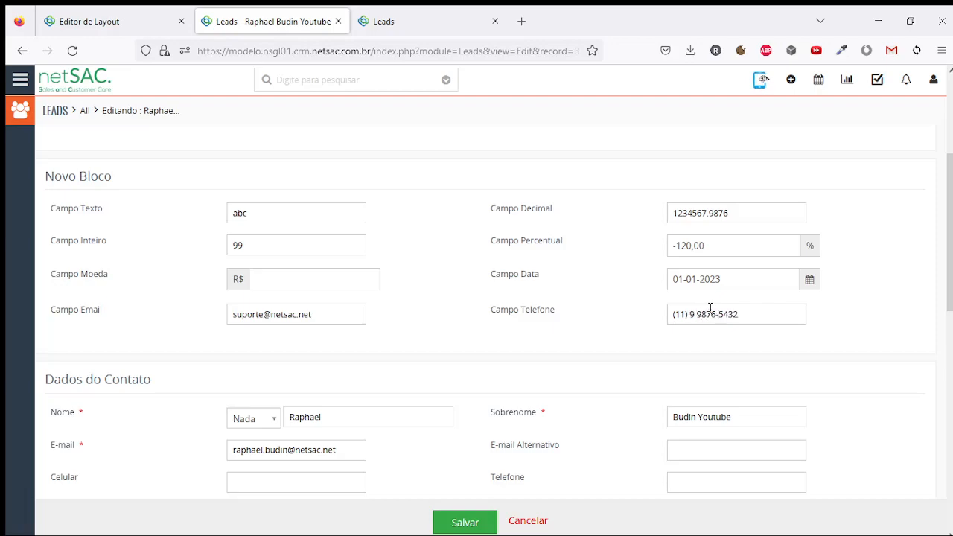
Save the lead with the formatted Campo Telefone number
mouse_move(674, 315)
left_mouse_down()
mouse_move(773, 315)
mouse_move(663, 315)
left_mouse_up()
left_click(773, 315)
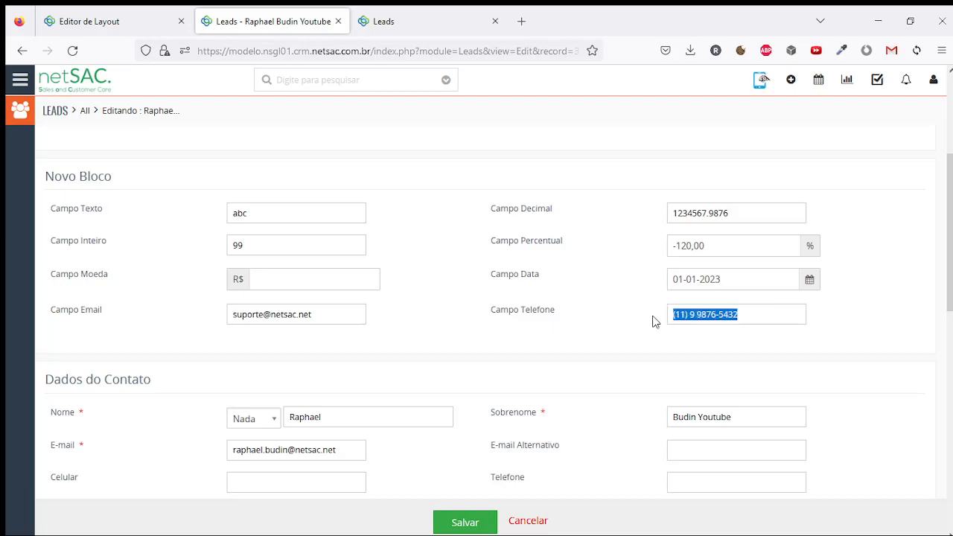
left_click(613, 348)
left_click_drag(495, 313, 563, 319)
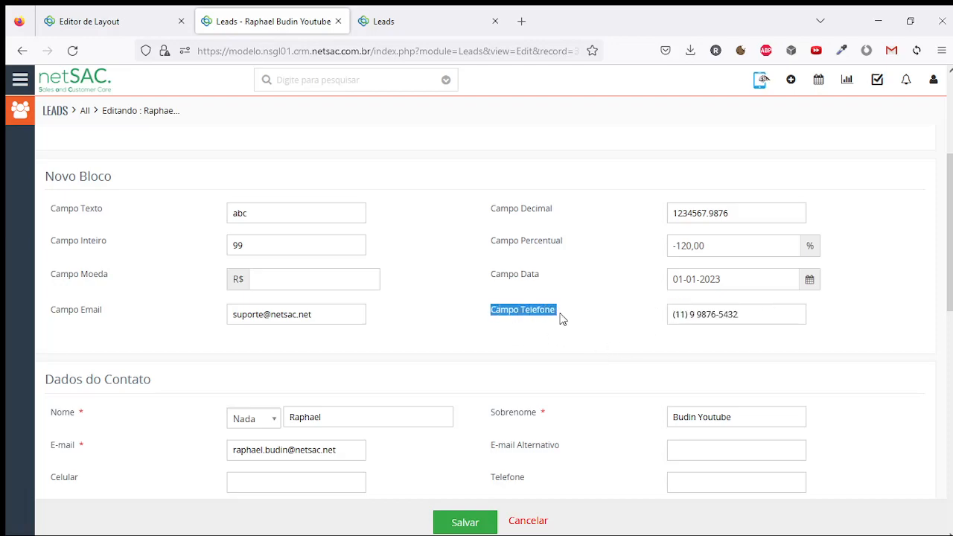
left_click(596, 321)
left_click_drag(772, 320, 671, 314)
left_click(476, 520)
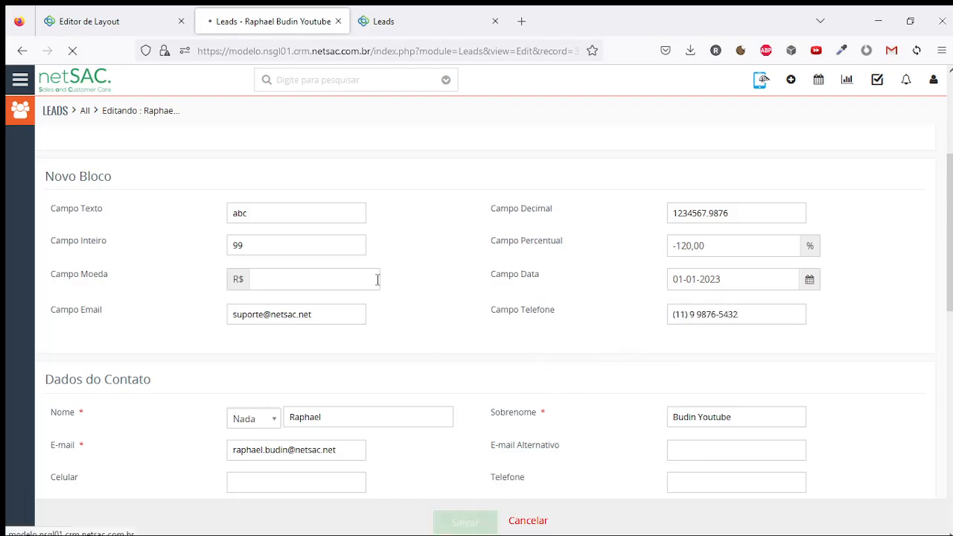
Check the stored phone number in the lead's full details
left_click(149, 253)
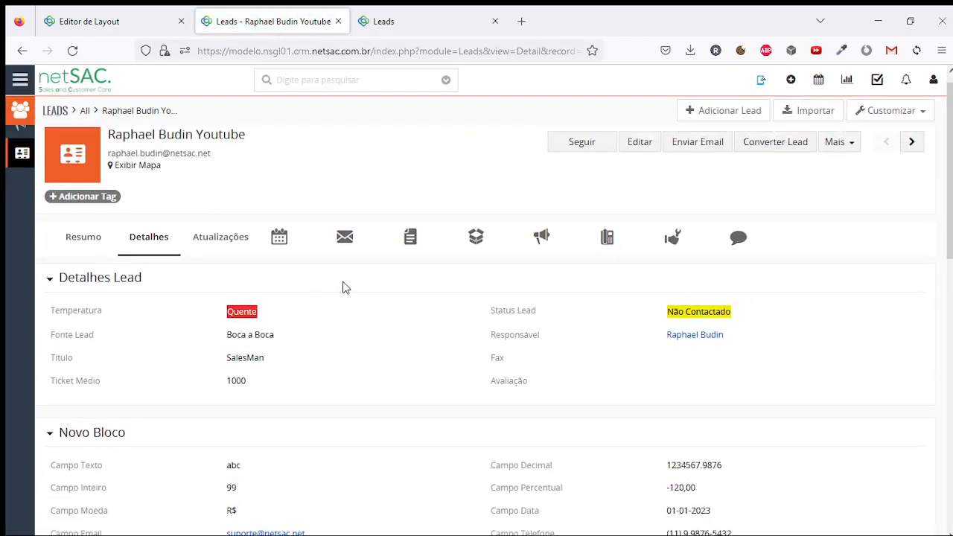
scroll(344, 289, "down", 4)
left_click_drag(667, 264, 730, 264)
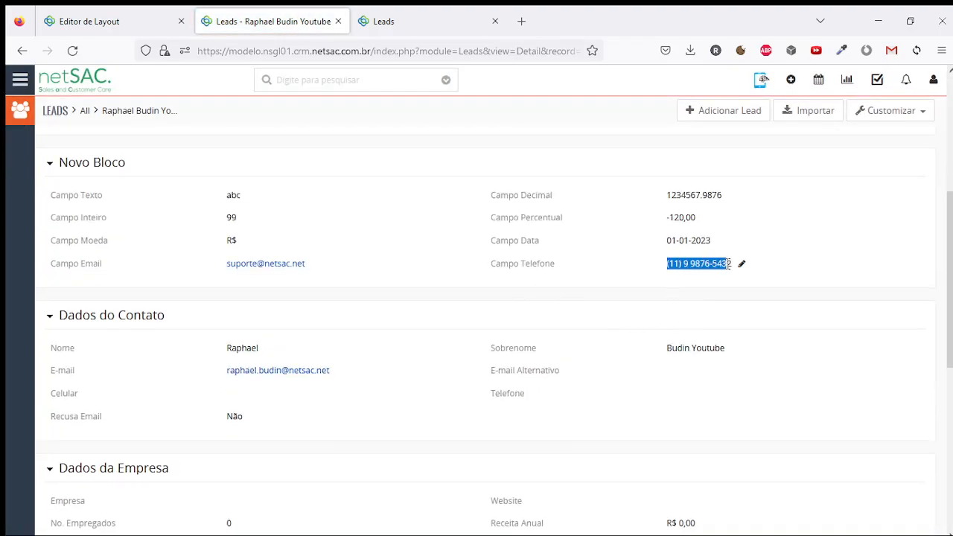
left_click_drag(667, 264, 734, 270)
scroll(704, 285, "up", 4)
left_click(626, 158)
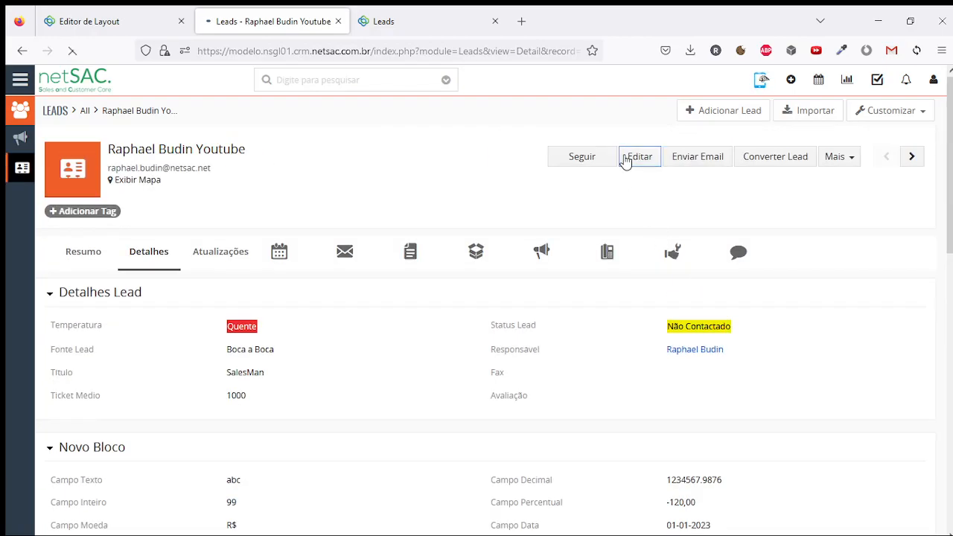
scroll(624, 283, "down", 3)
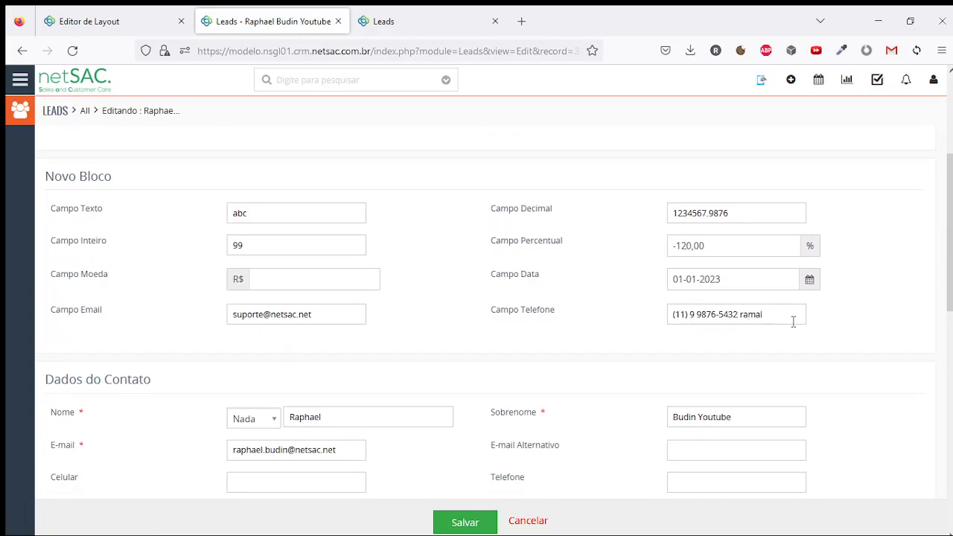
left_click(488, 524)
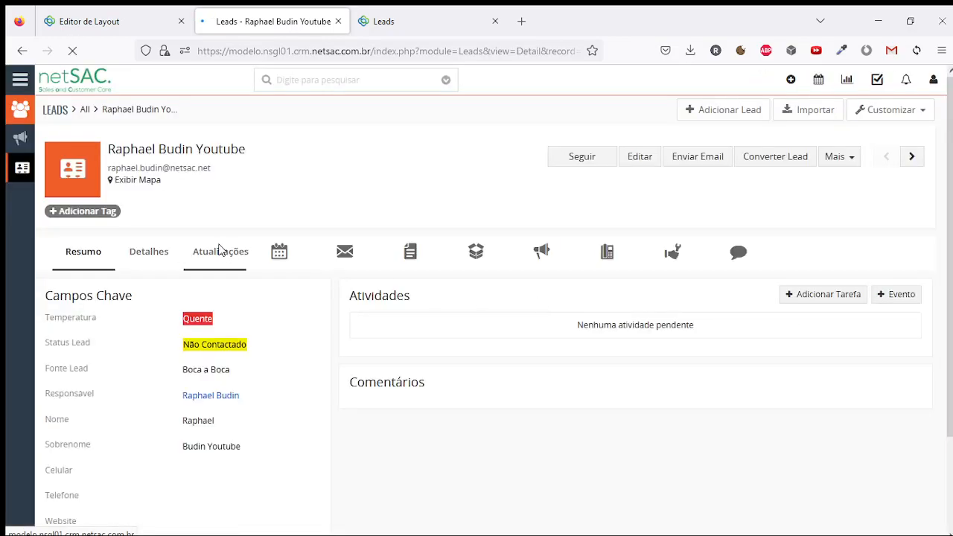
scroll(361, 281, "down", 3)
scroll(749, 266, "up", 1)
left_click_drag(666, 339, 778, 337)
left_click(773, 353)
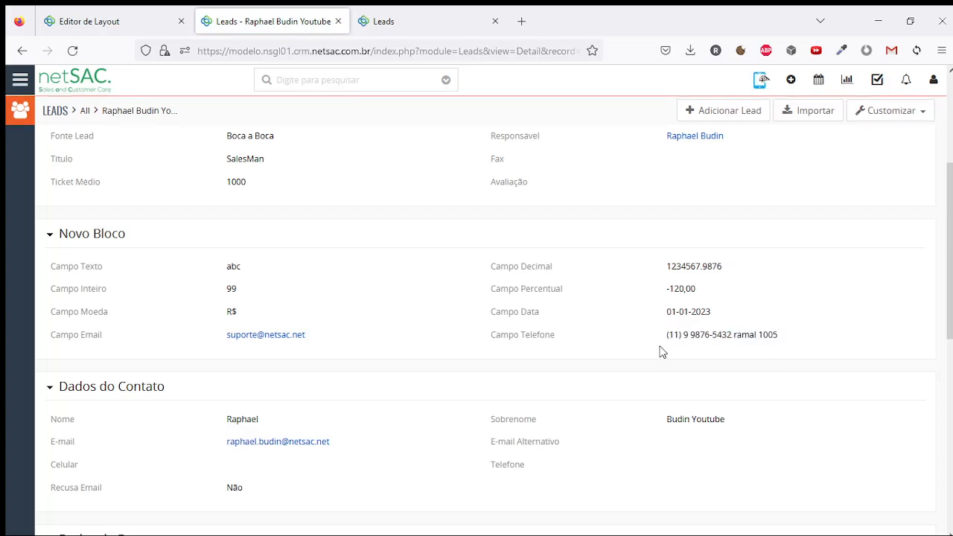
left_click_drag(666, 339, 778, 340)
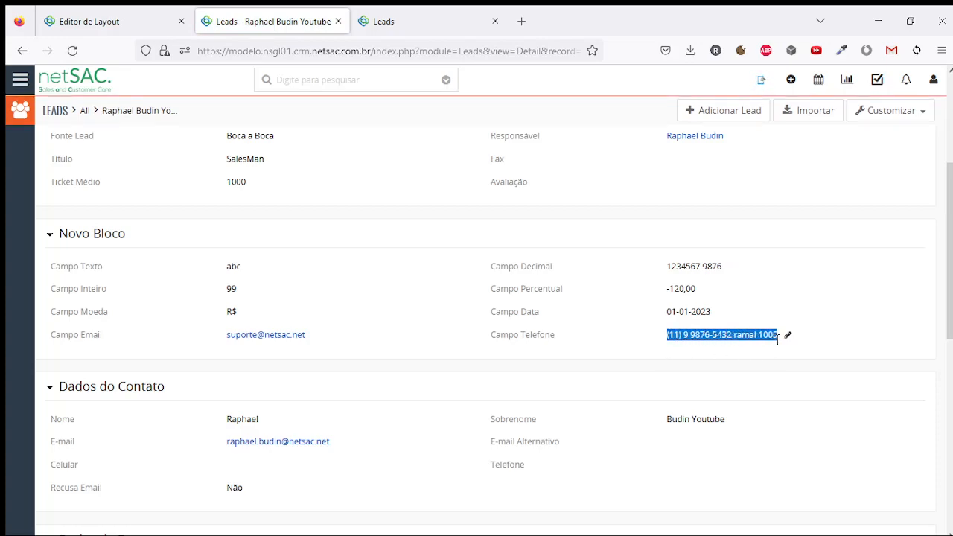
left_click(708, 347)
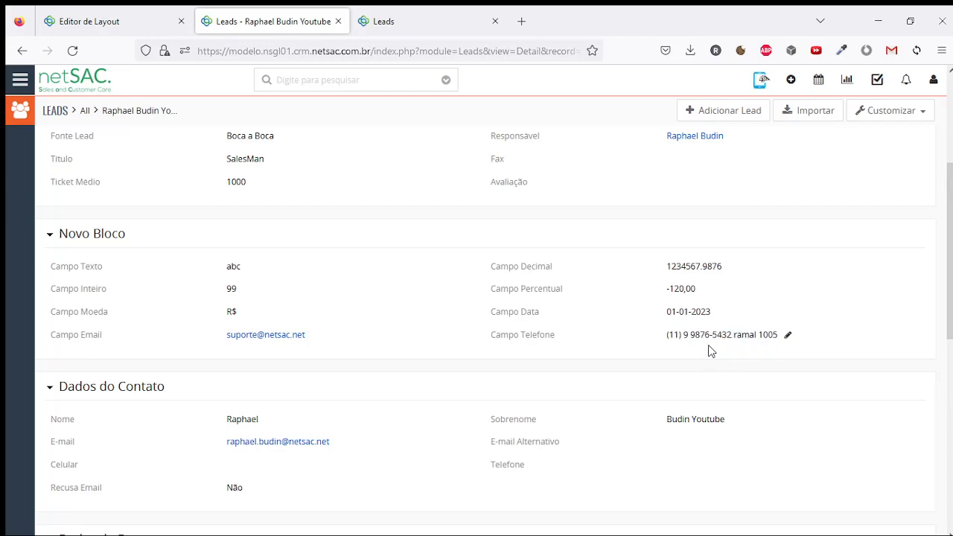
left_click(175, 13)
scroll(621, 380, "down", 1)
Add a new custom field under Novo Bloco and pick Picklist as its type
scroll(621, 380, "down", 3)
left_click(441, 344)
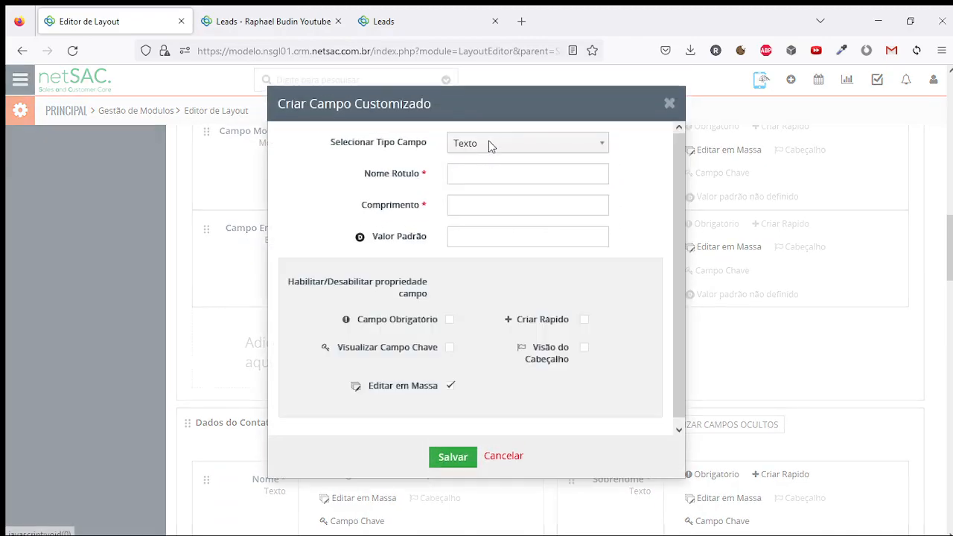
left_click(485, 147)
scroll(515, 279, "down", 2)
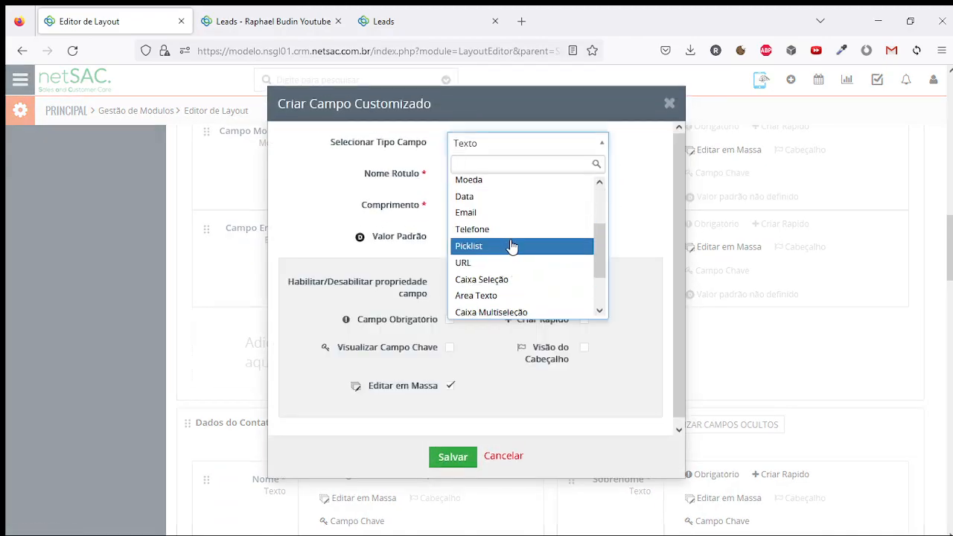
scroll(513, 246, "up", 2)
scroll(513, 242, "down", 2)
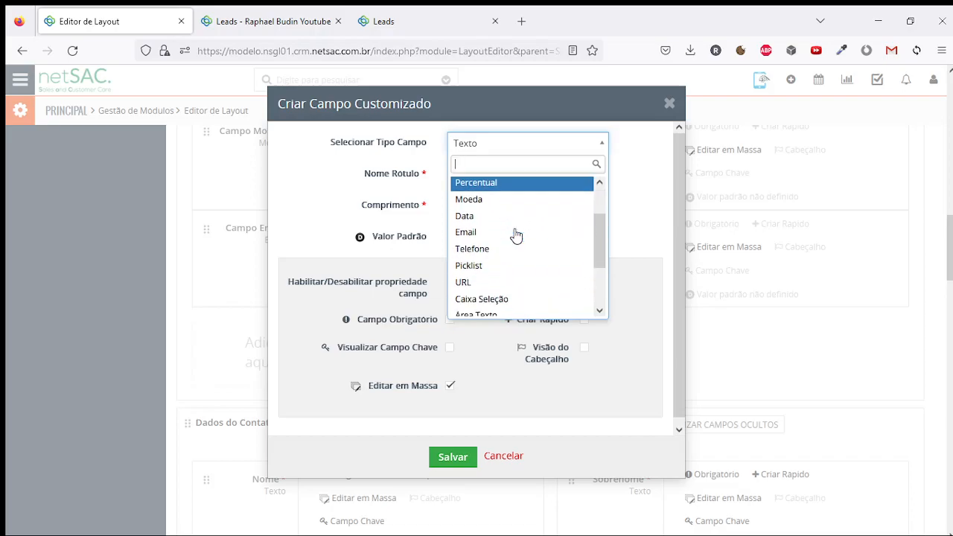
scroll(493, 242, "down", 2)
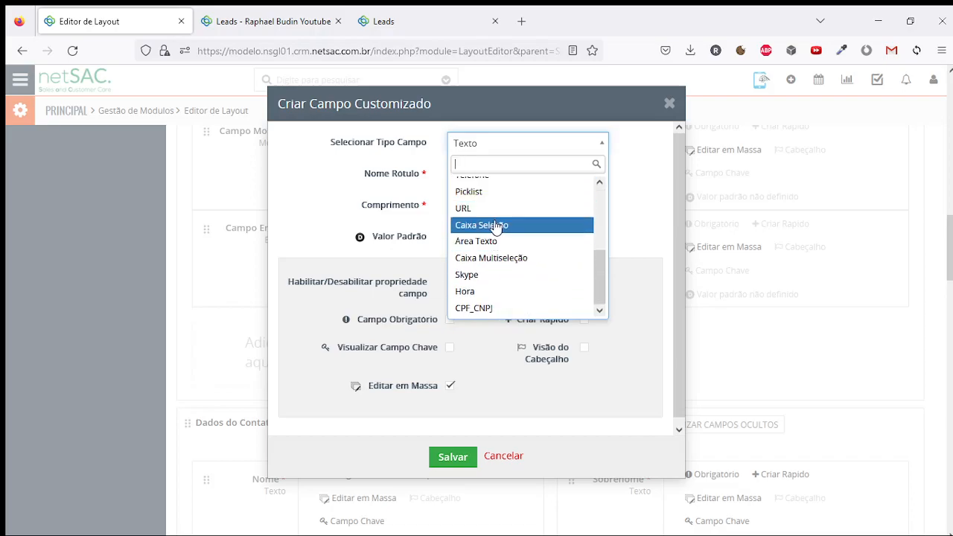
scroll(484, 237, "up", 2)
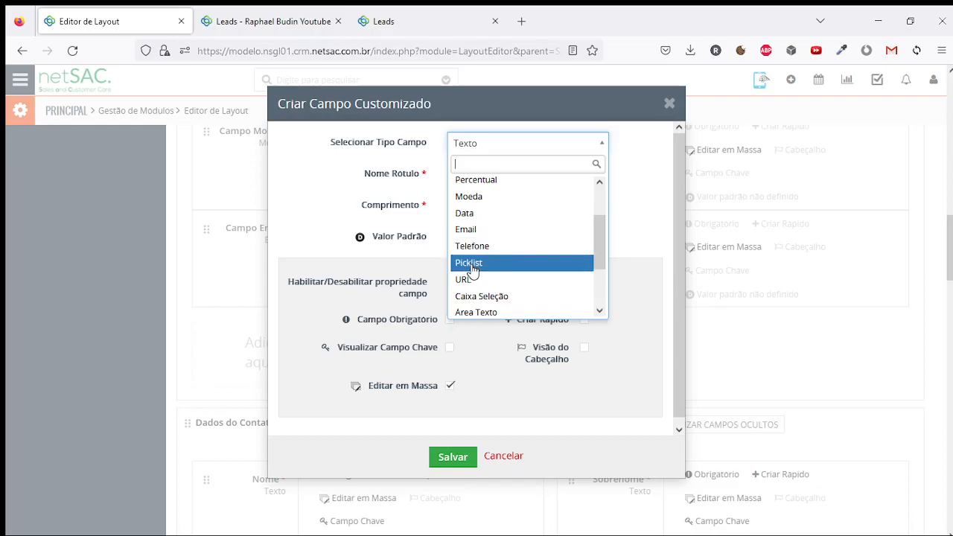
left_click(469, 264)
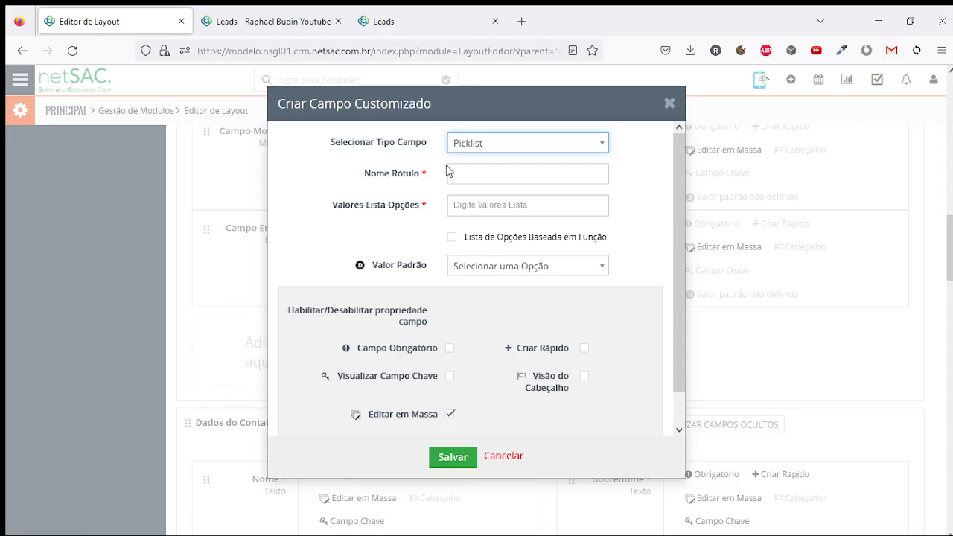
Label the new field 'Campo Picklist', trimming the extra typed words
left_click(534, 175)
type("Campo Picklist")
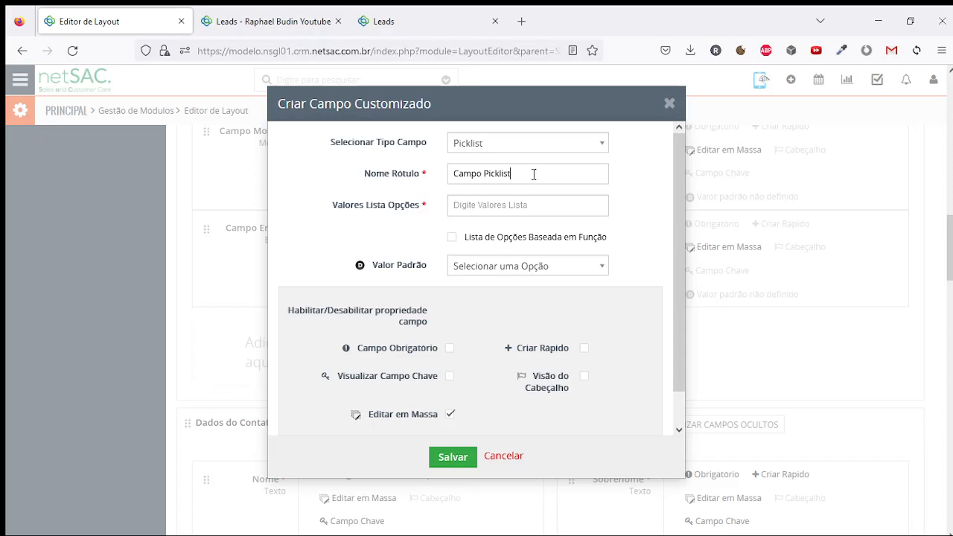
type(" / Lista de Opç")
type("ões / For")
key("BackSpace")
key("BackSpace")
key("BackSpace")
type("Dor")
key("BackSpace")
key("BackSpace")
type("ropdown")
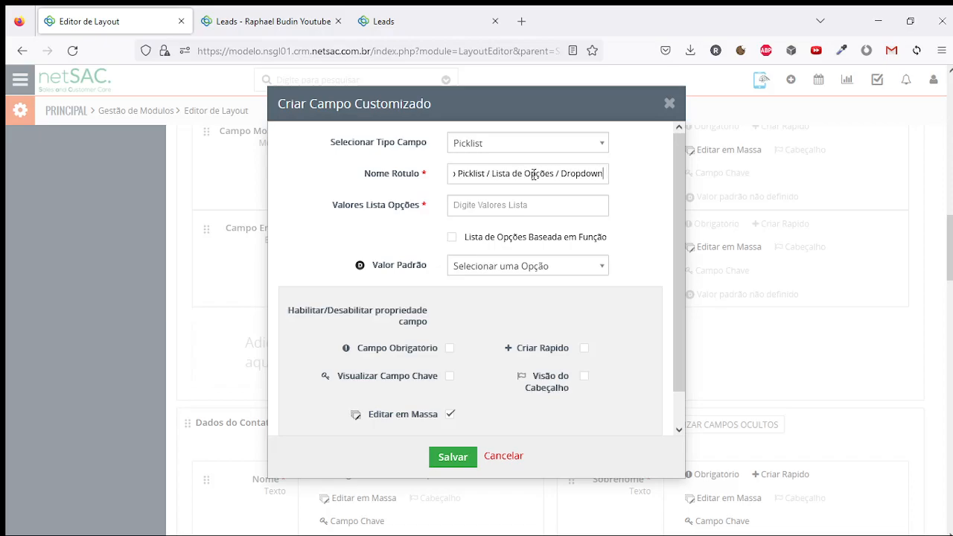
key("ctrl+shift+Left")
key("ctrl+shift+Left")
key("ctrl+shift+Left")
key("ctrl+shift+Left")
key("ctrl+shift+Left")
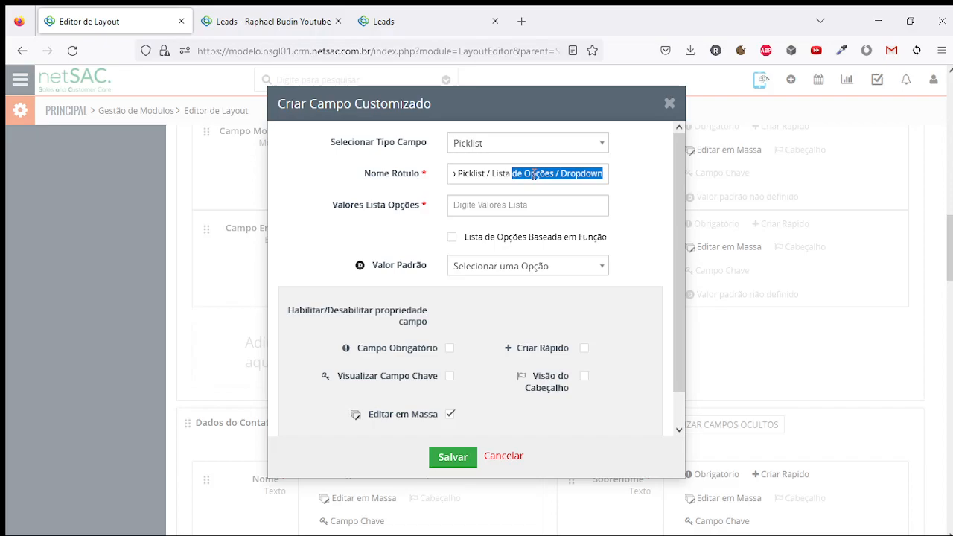
key("ctrl+shift+Left")
key("ctrl+shift+Right")
key("BackSpace")
left_click_drag(560, 175, 484, 174)
Add list options Opção 1, Opção 2 and Opção 3, removing a gibberish test entry
left_click(521, 203)
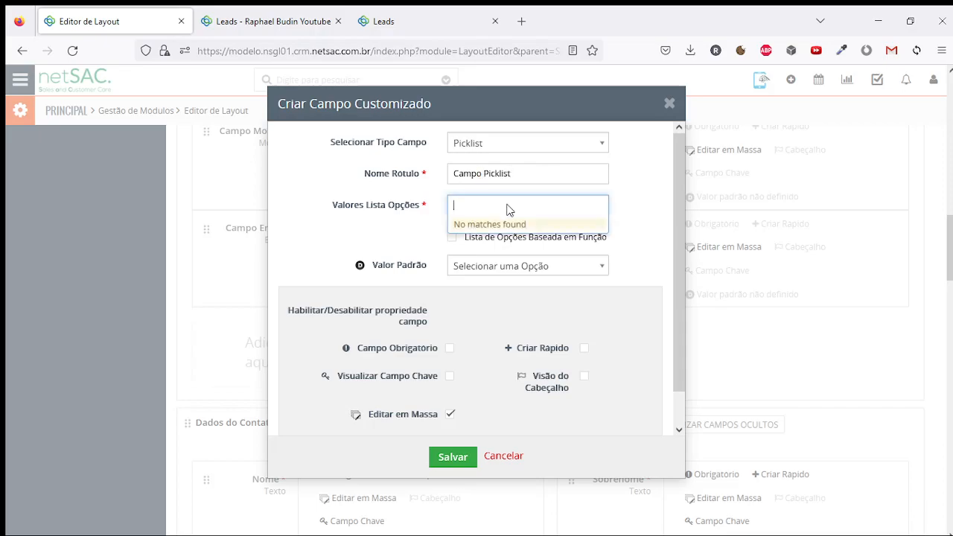
type("Opção 1")
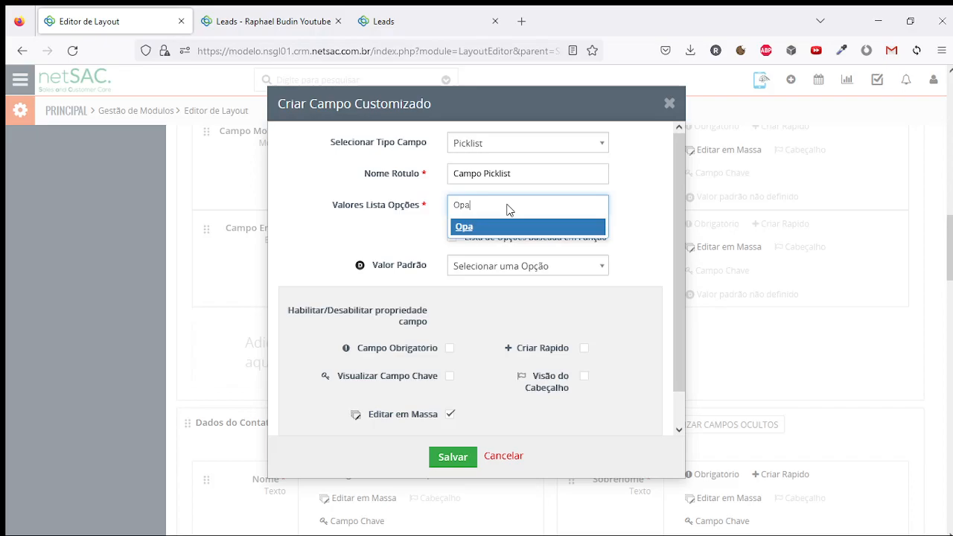
key("Return")
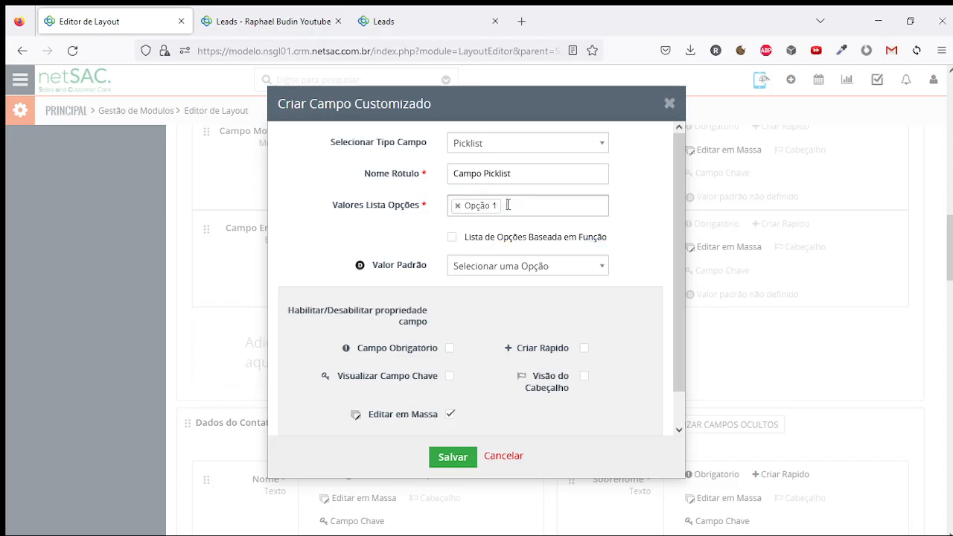
type("Opção 2")
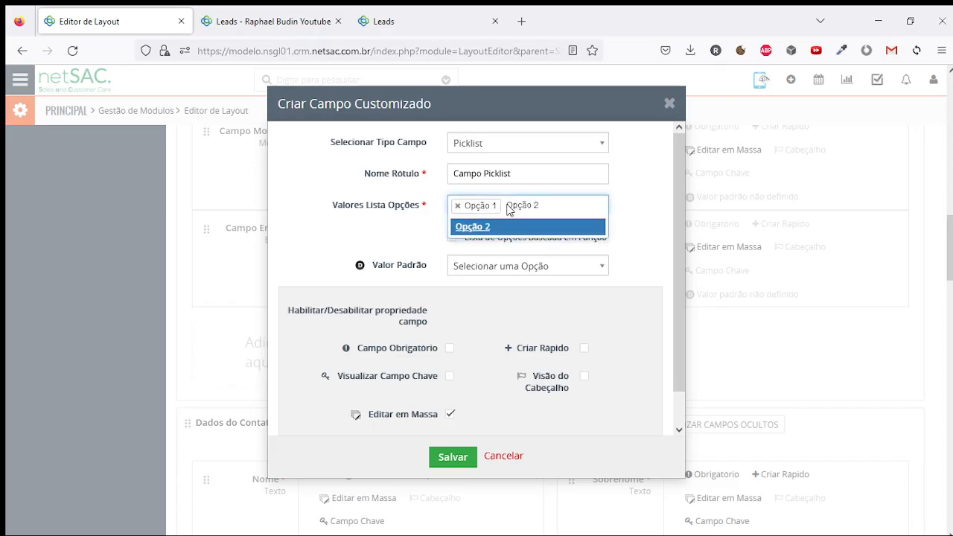
key("Return")
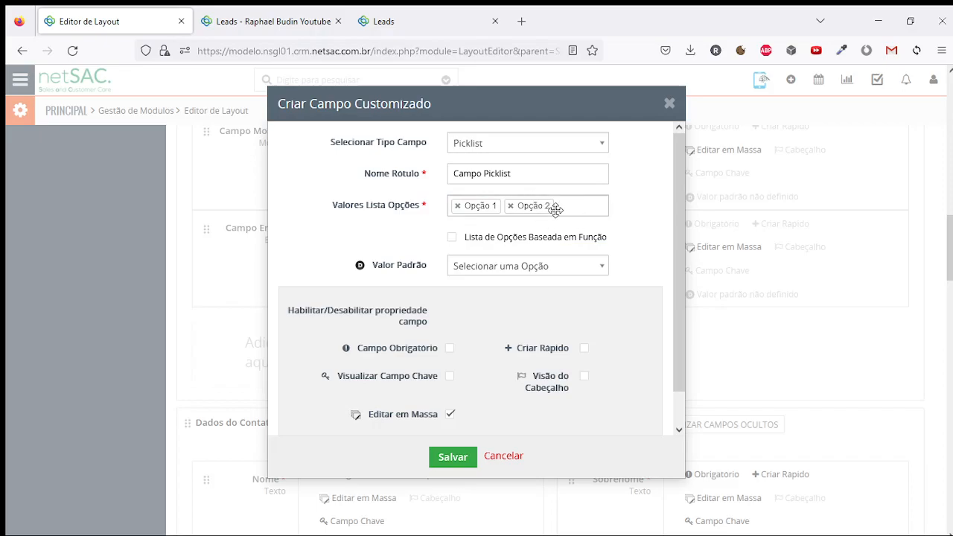
type("fskdjh")
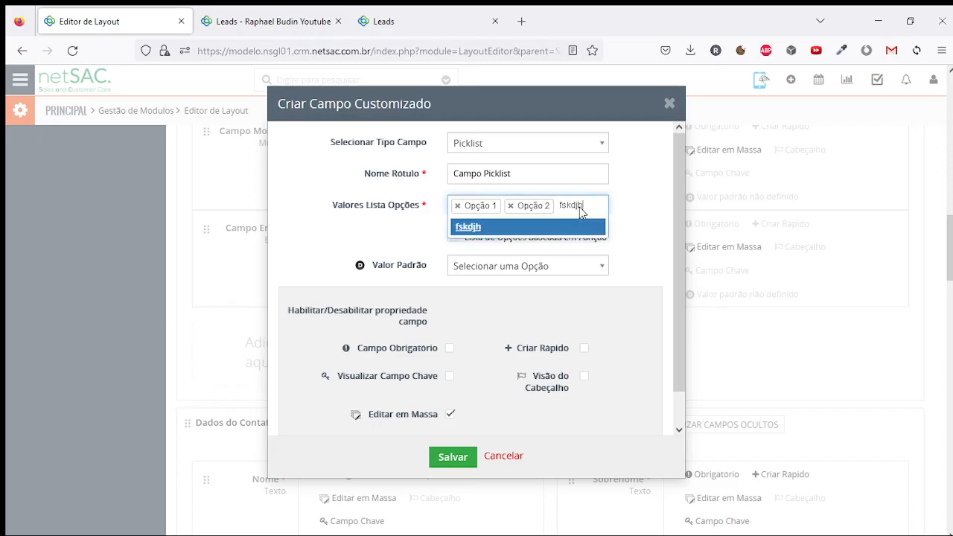
type("fkjhsd fsdhkjfhskjf f8s7687")
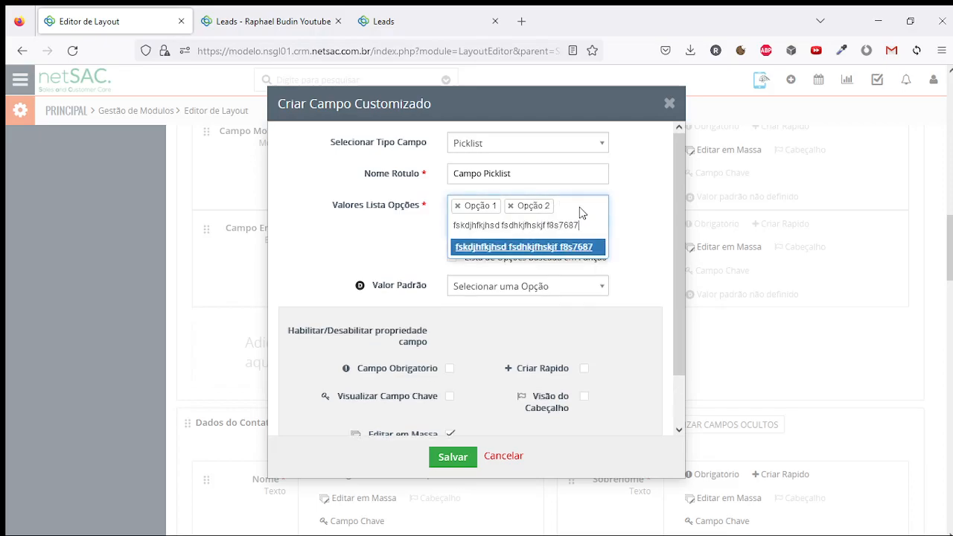
type(" -=fs=d-0f=s-d")
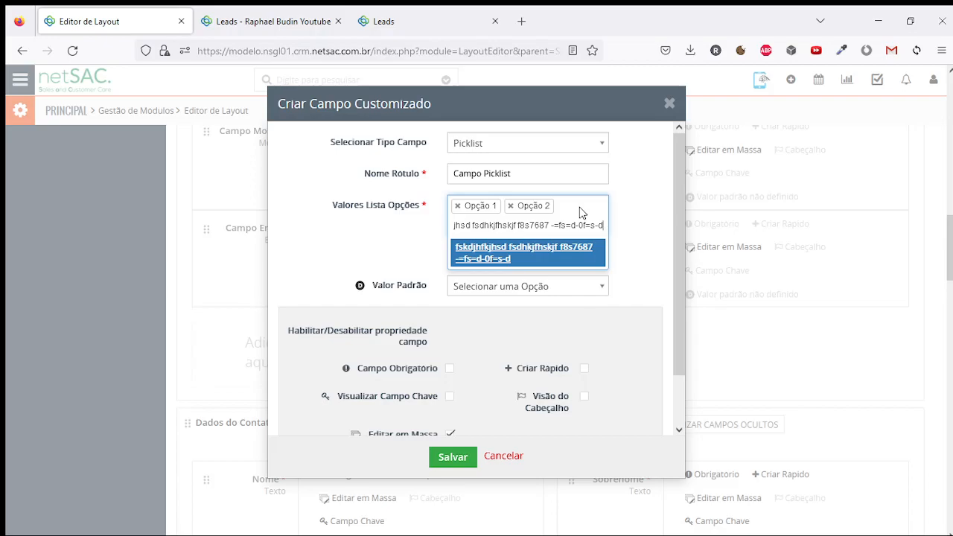
key("Return")
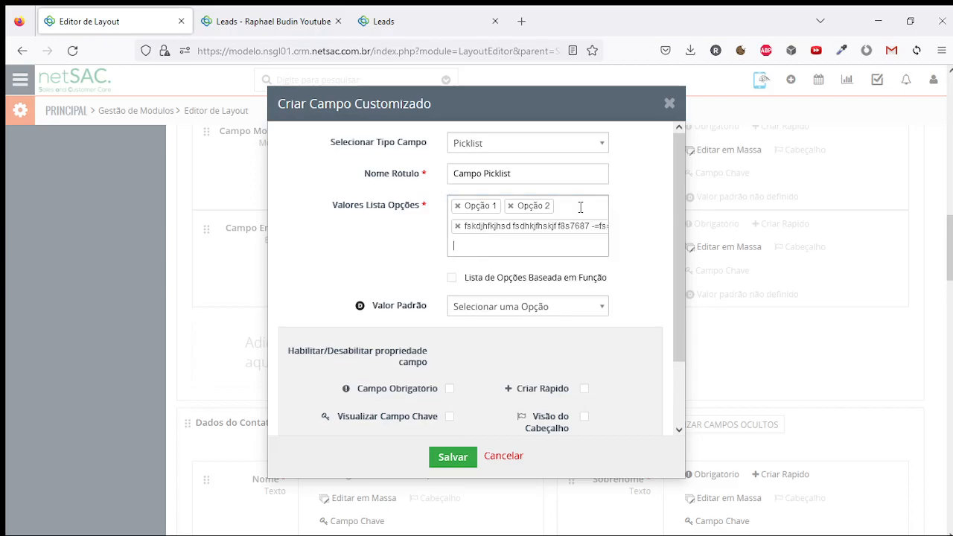
left_click(460, 229)
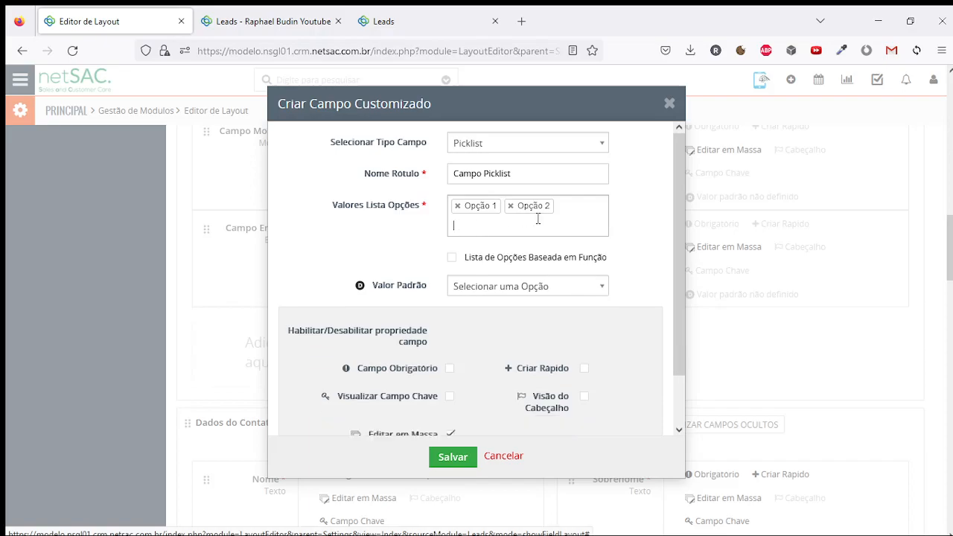
left_click(585, 212)
type("Opção 3")
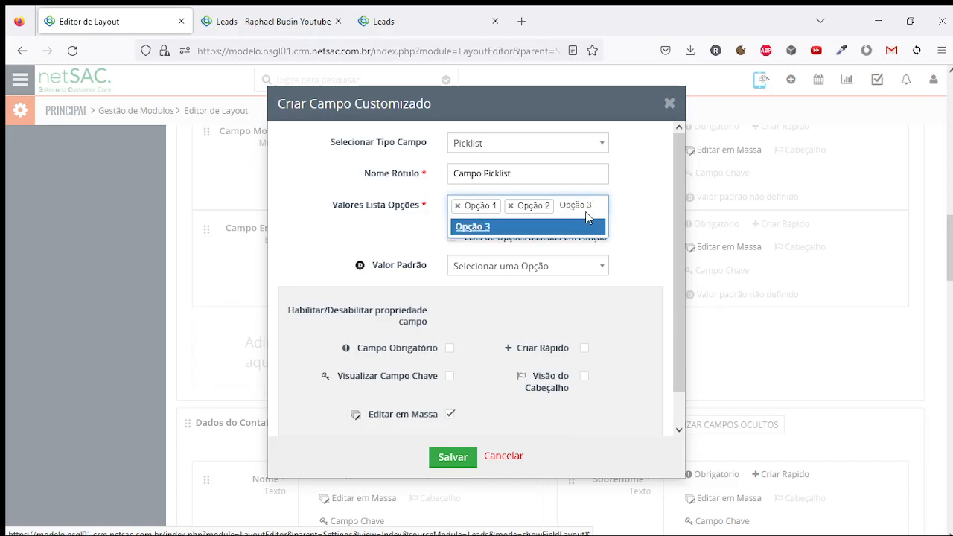
key("Return")
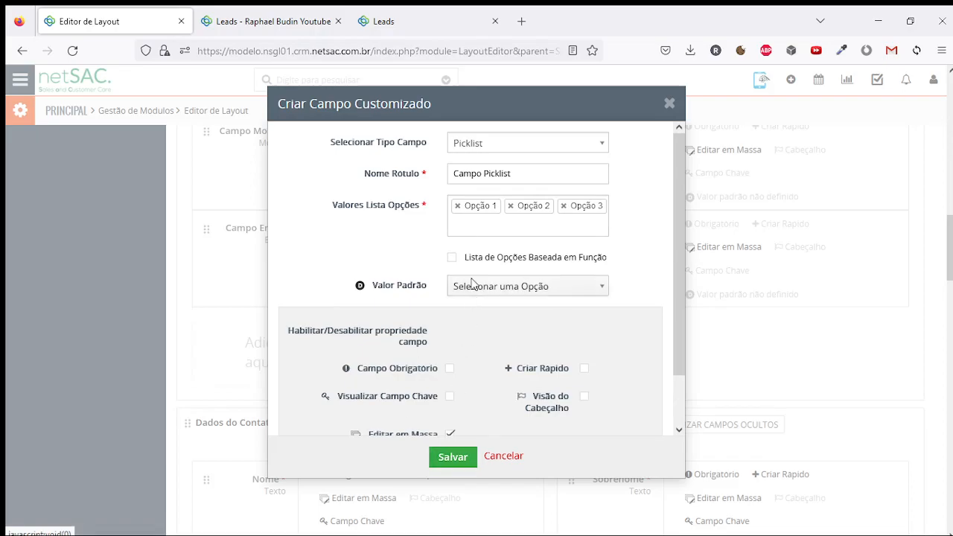
Review the Campo Picklist options and leave its default value unset
left_click_drag(465, 257, 611, 260)
left_click(545, 240)
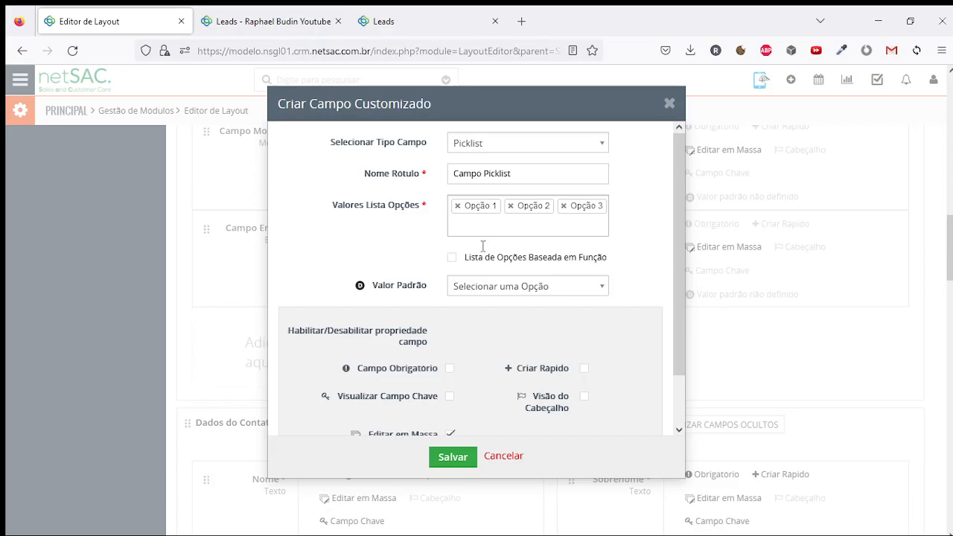
left_click(484, 291)
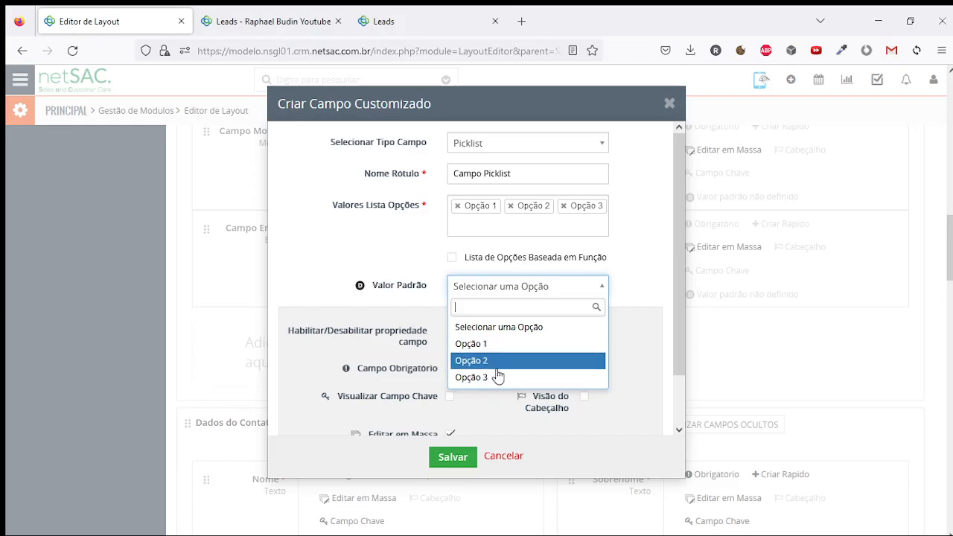
left_click(411, 297)
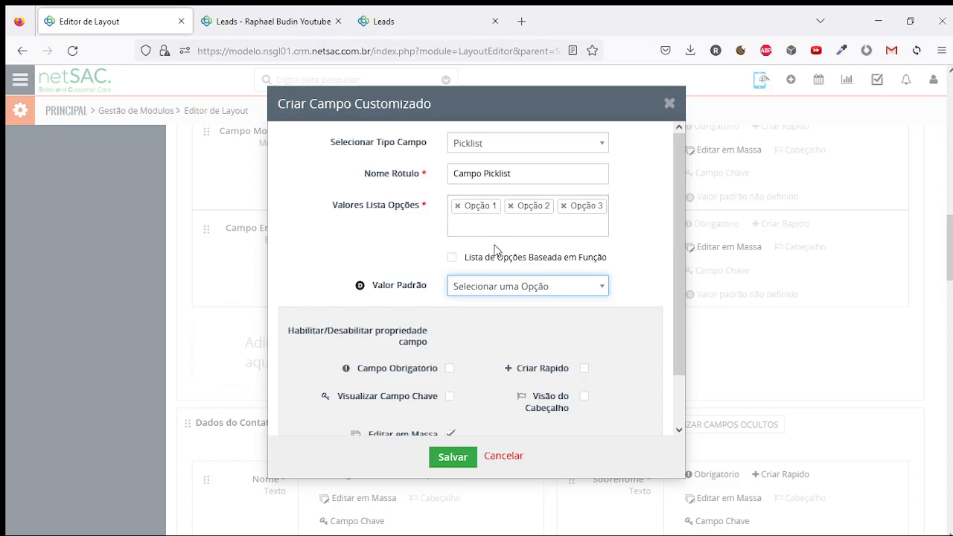
Enable 'Lista de Opções Baseada em Função' for Campo Picklist
left_click_drag(464, 262, 618, 264)
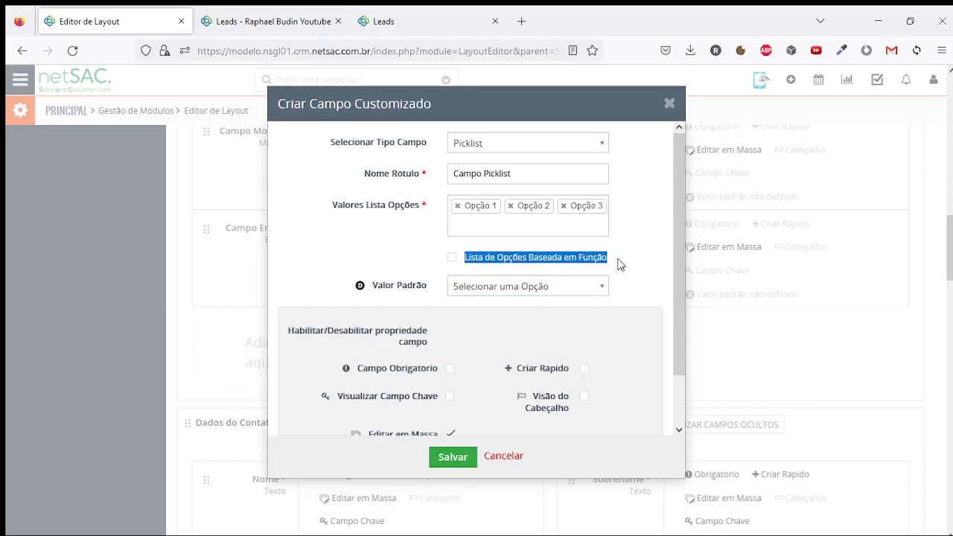
left_click(453, 258)
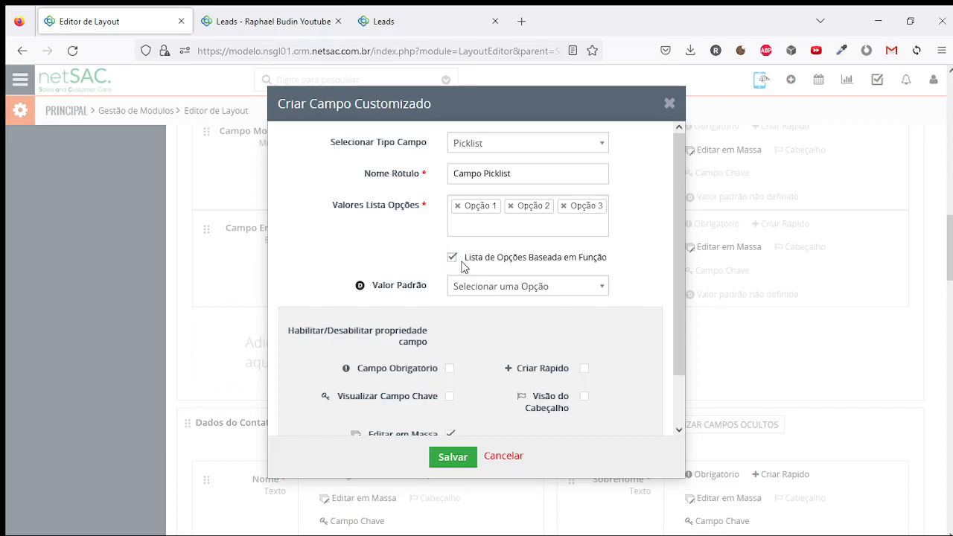
left_click_drag(467, 263, 618, 262)
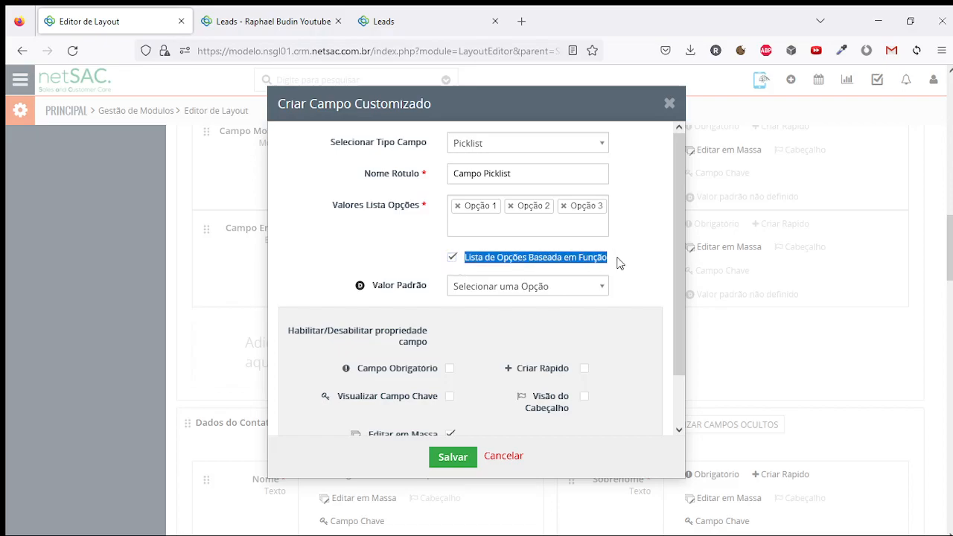
left_click(617, 263)
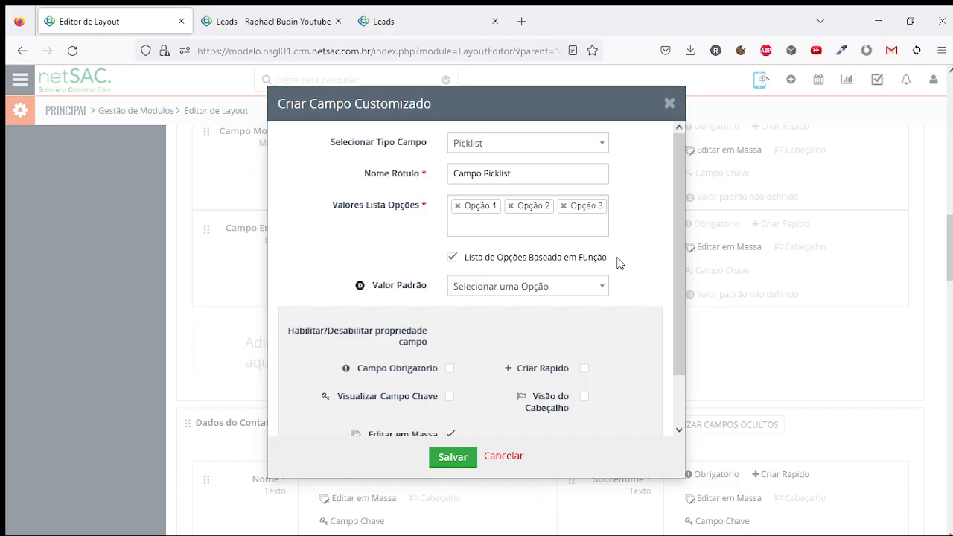
left_click_drag(465, 257, 621, 262)
left_click(624, 262)
left_click_drag(465, 257, 607, 256)
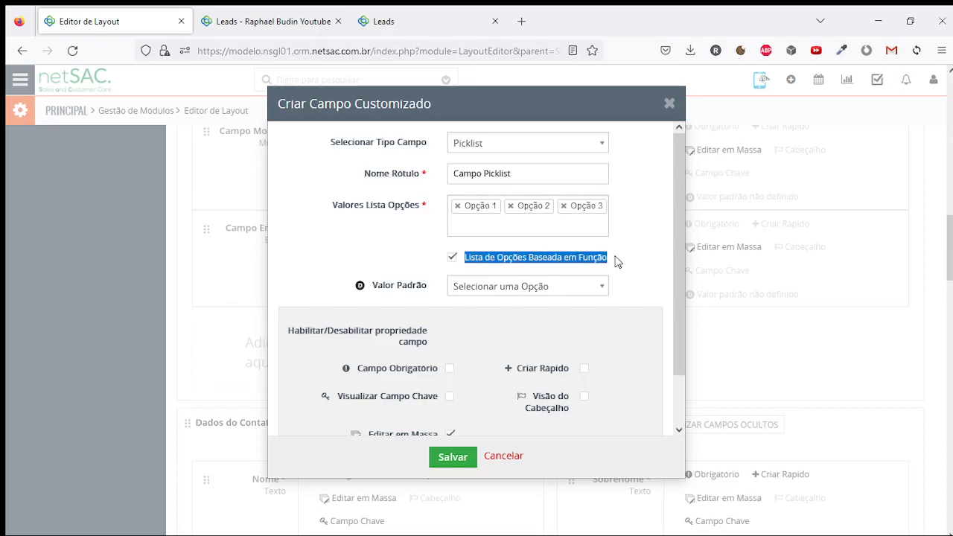
left_click(623, 251)
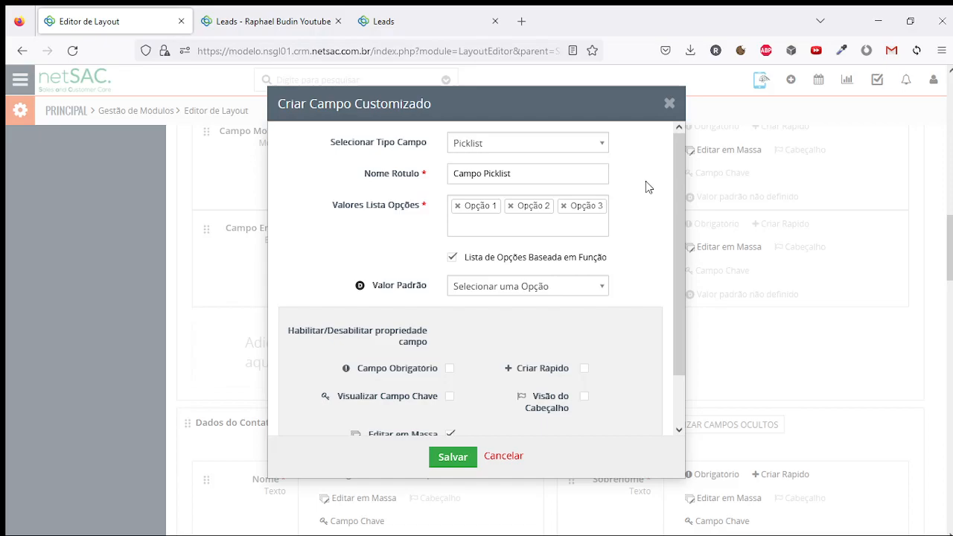
left_click_drag(467, 257, 623, 258)
left_click(626, 257)
left_click_drag(465, 258, 612, 261)
left_click(630, 257)
left_click(452, 258)
left_click(452, 258)
Save the new Campo Picklist field
left_click_drag(533, 172, 436, 169)
left_click_drag(465, 262, 620, 267)
left_click(623, 265)
left_click(460, 457)
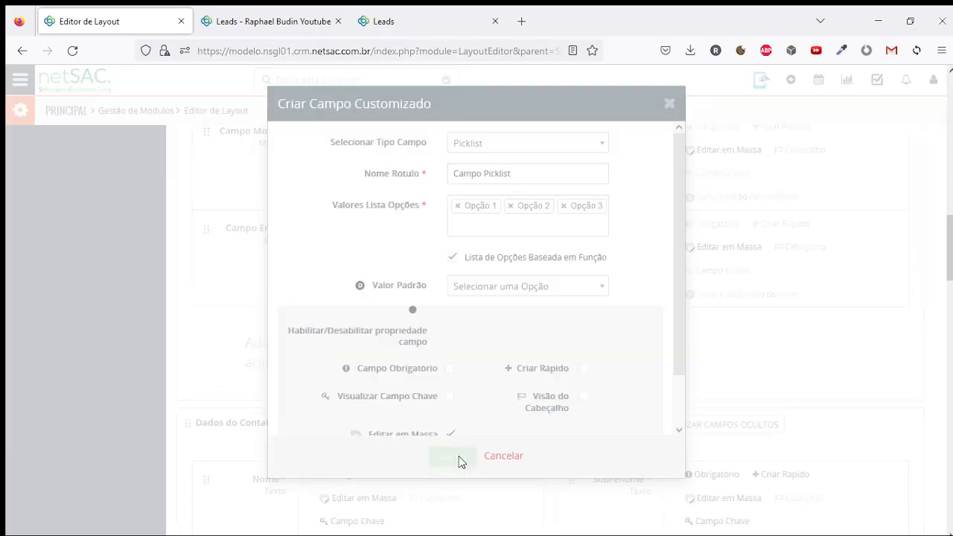
On the lead, set Campo Picklist to Opção 2
left_click(290, 16)
left_click(391, 16)
left_click(315, 11)
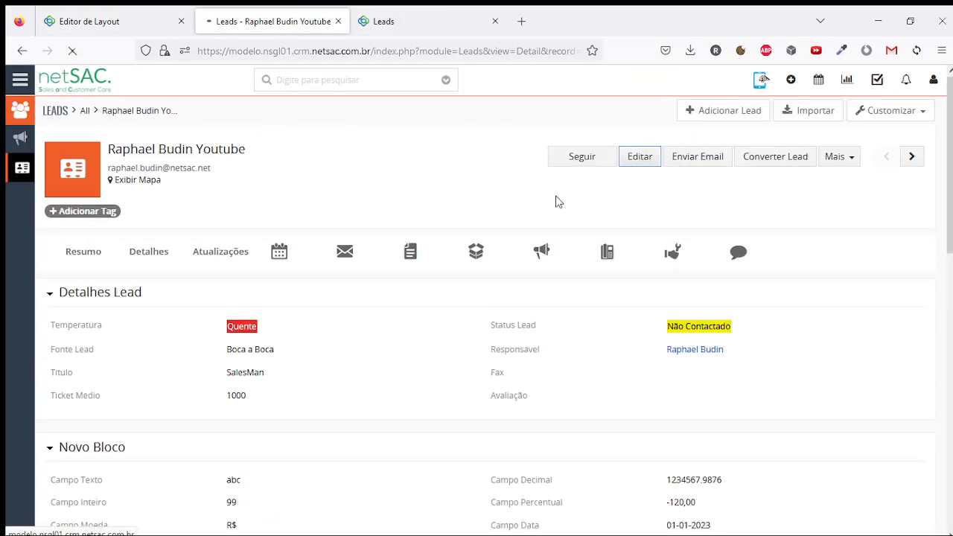
scroll(321, 287, "down", 3)
left_click(280, 350)
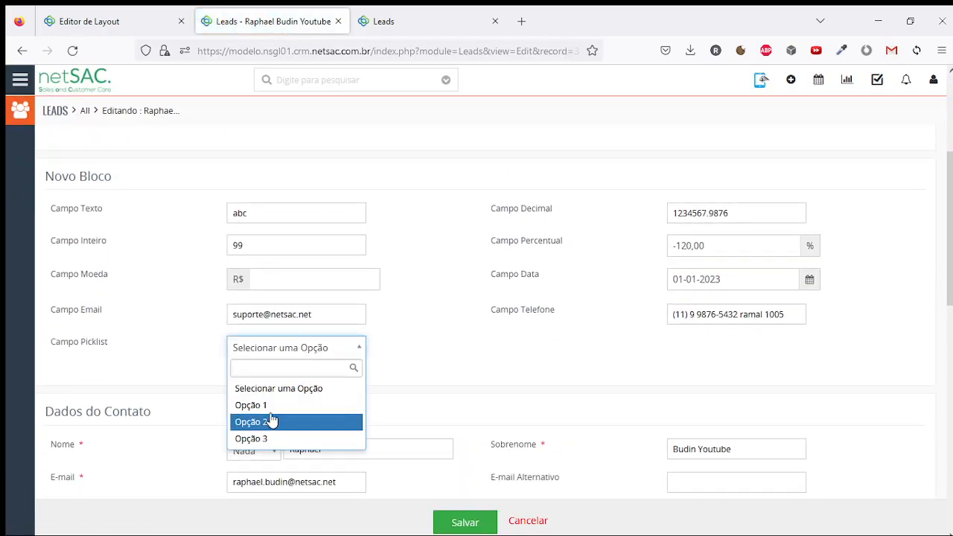
left_click(268, 406)
left_click(280, 350)
left_click(274, 421)
Test the Campo Picklist search with 'teste', '1', '3' and 'op', keeping Opção 2, then return to the layout editor
left_click(286, 350)
type("teste")
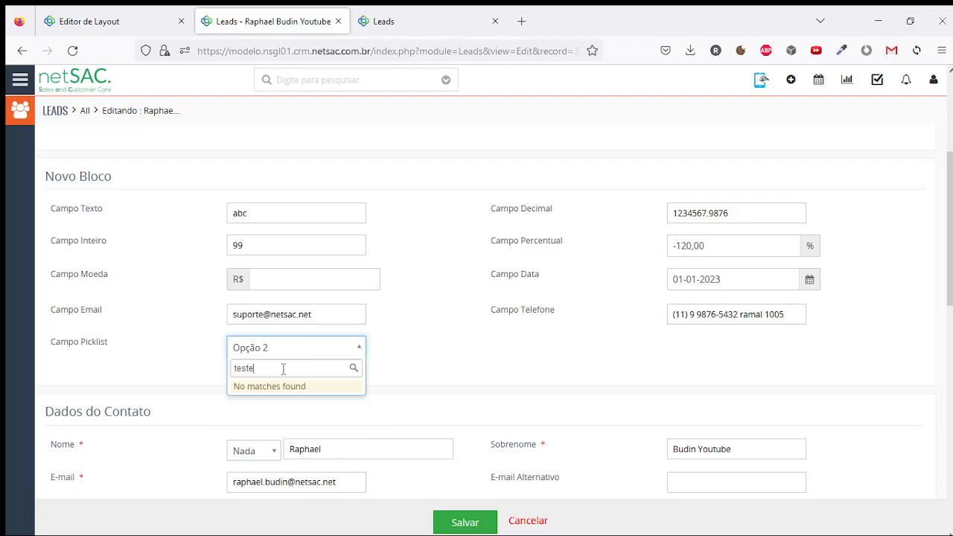
key("BackSpace")
key("BackSpace")
key("BackSpace")
key("BackSpace")
key("BackSpace")
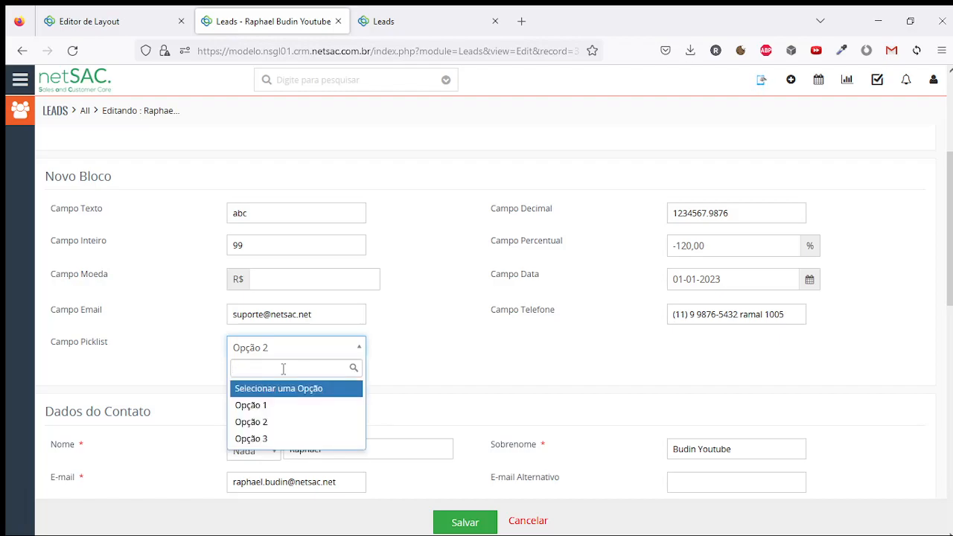
type("1")
key("BackSpace")
type("3")
key("BackSpace")
type("op")
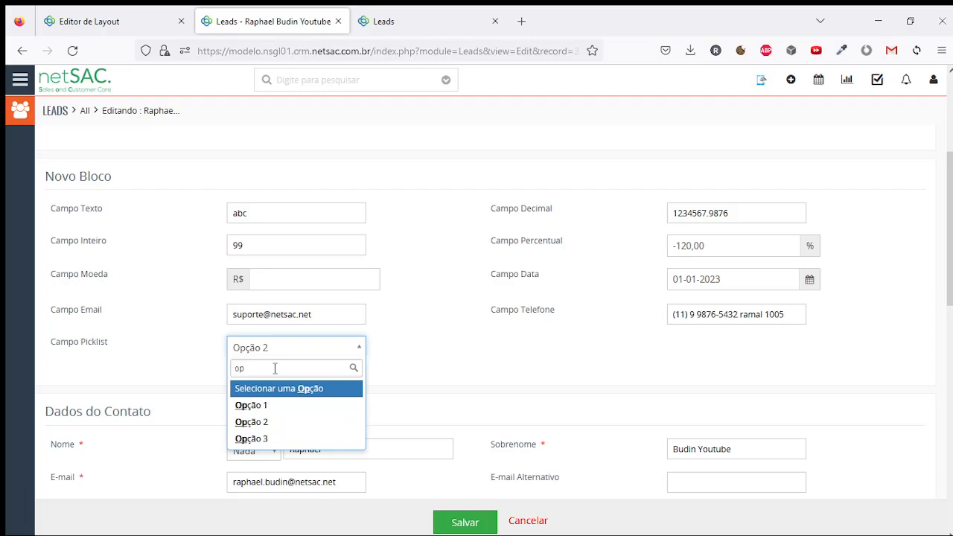
left_click(505, 323)
key("ctrl+shift+Tab")
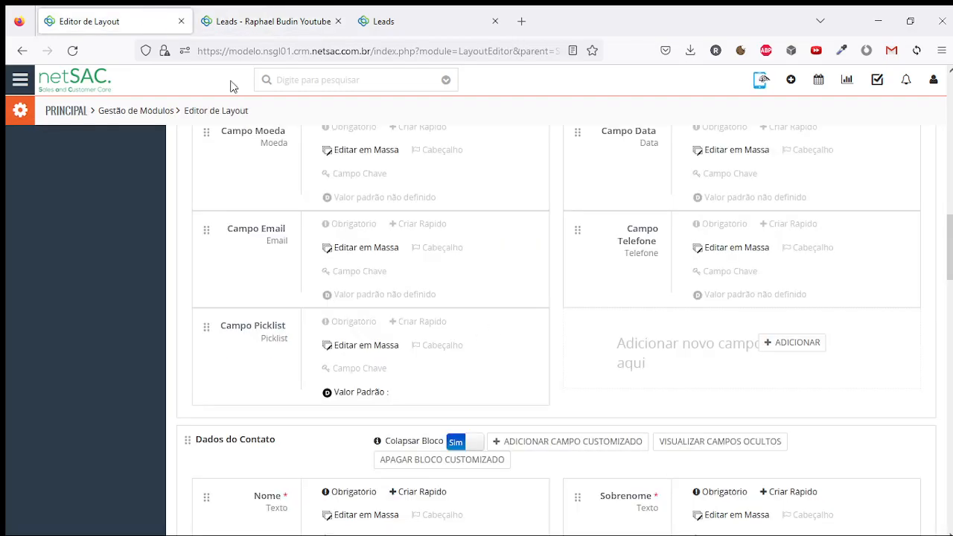
Add a URL field labelled 'Campo URL - Site' to Novo Bloco and save it
left_click(807, 344)
left_click(506, 142)
scroll(517, 237, "down", 2)
left_click(507, 263)
left_click(492, 176)
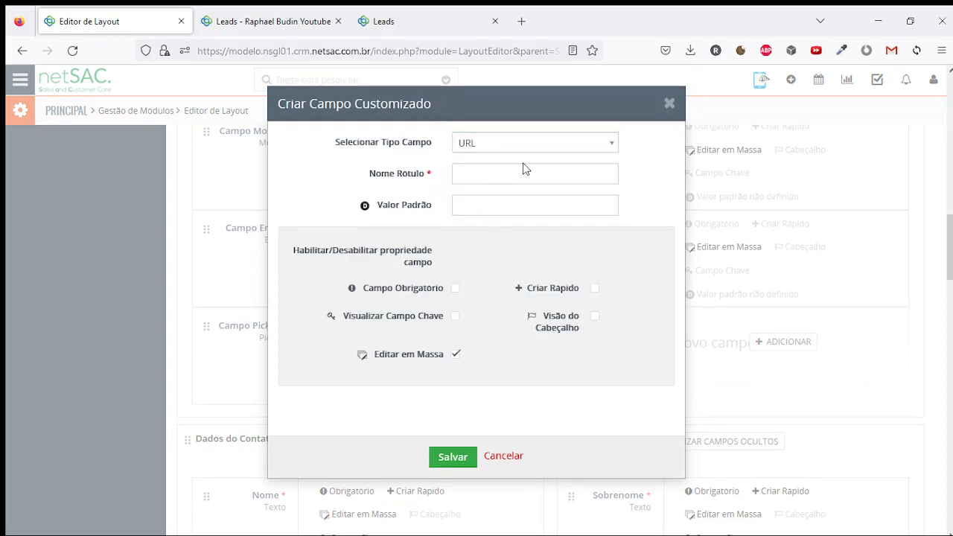
type("Campo URL - Site")
left_click(456, 454)
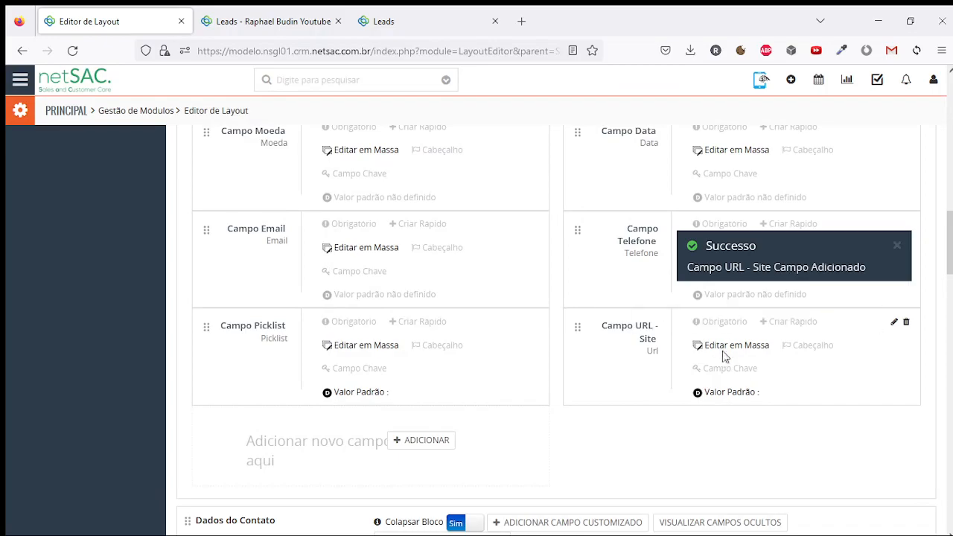
Cancel the lead's unsaved edits and leave the page without saving
left_click(268, 15)
scroll(564, 241, "up", 3)
left_click(528, 521)
left_click(465, 333)
scroll(387, 290, "down", 2)
scroll(381, 283, "down", 2)
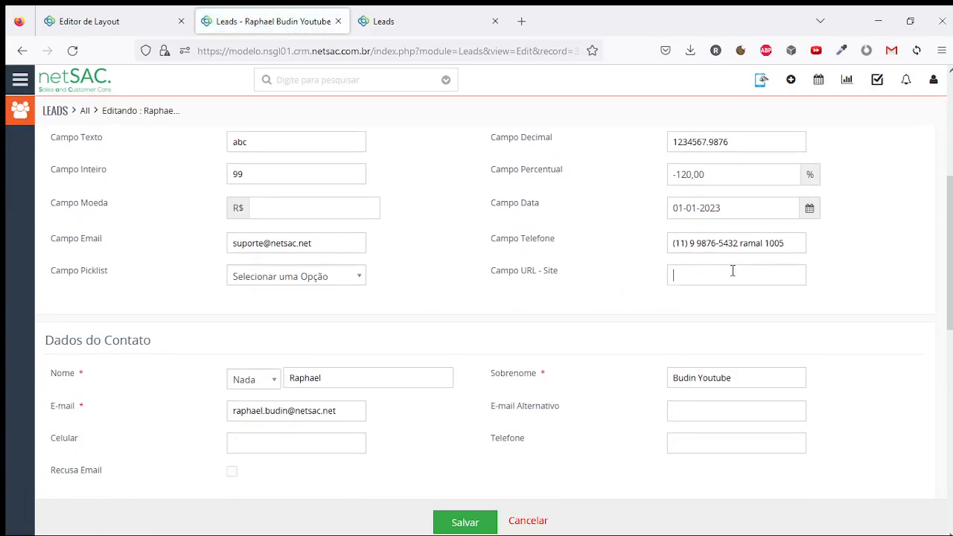
left_click(733, 271)
type("www.netsac.net")
left_click(466, 524)
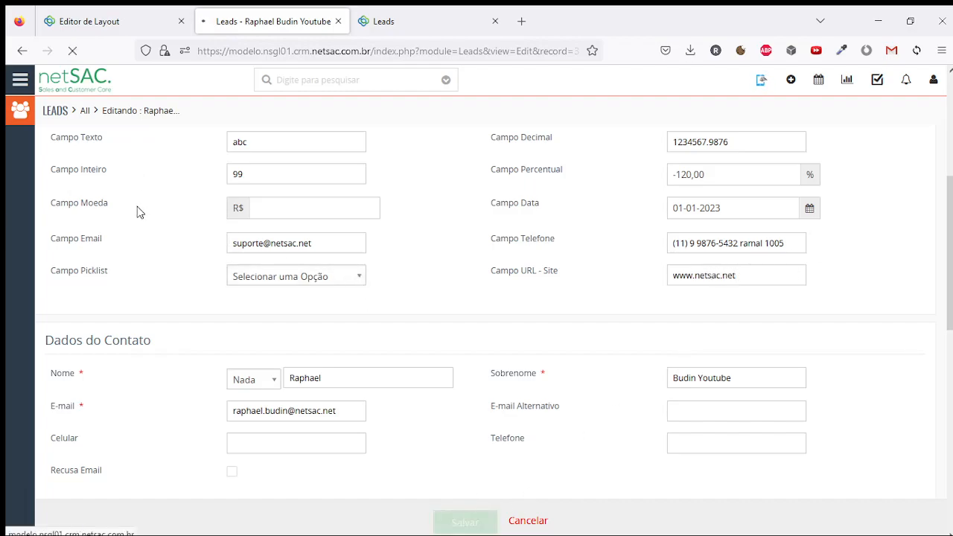
Verify the saved link opens the website, close the extra tabs, and return to the layout editor
left_click(148, 258)
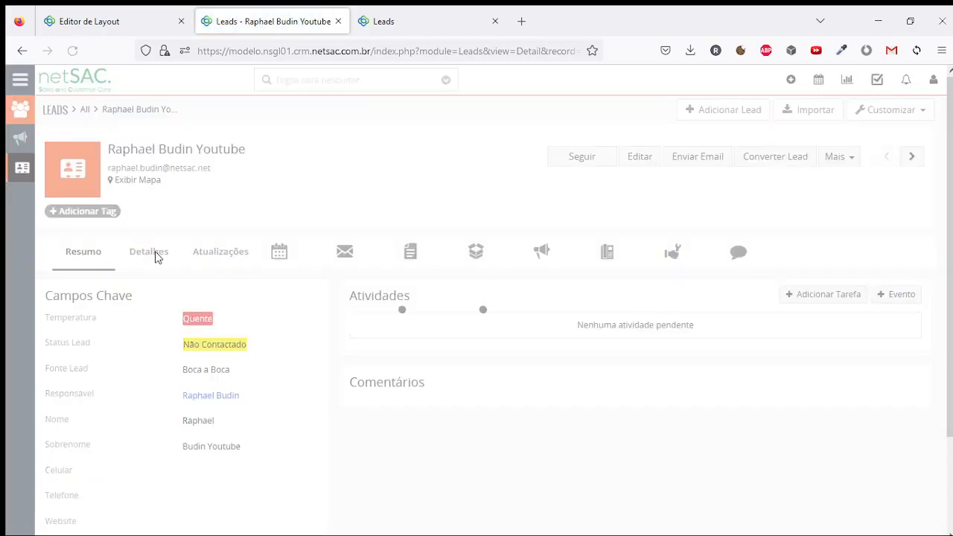
left_click(159, 253)
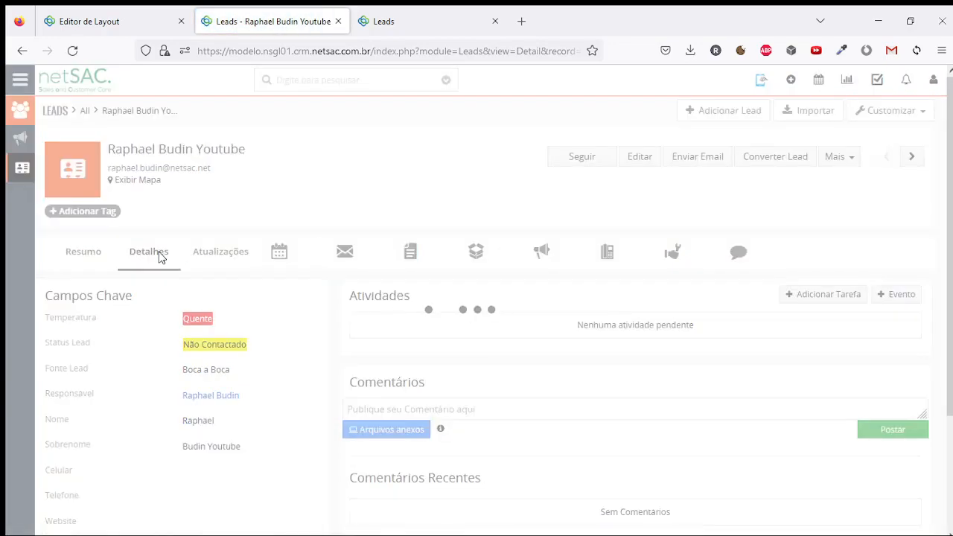
scroll(560, 281, "down", 3)
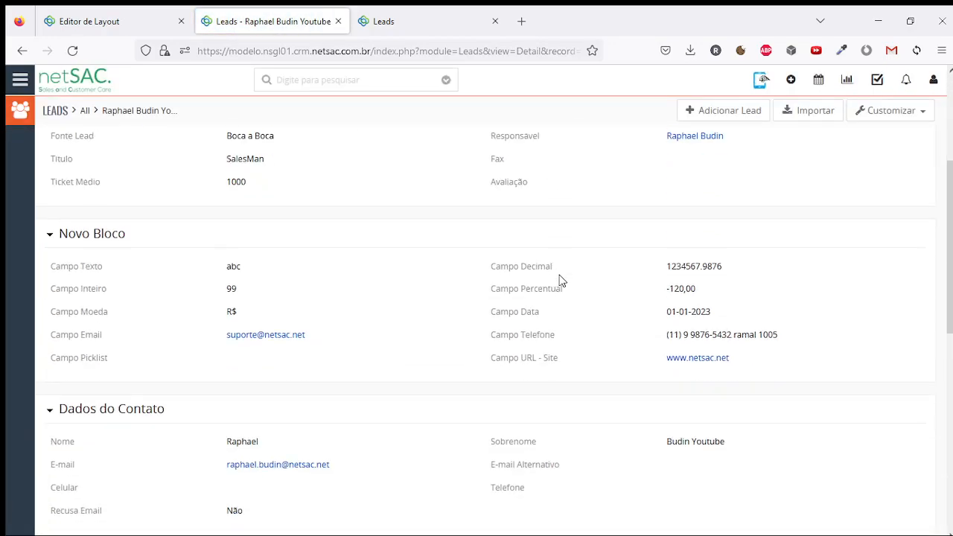
left_click(692, 360)
left_click(258, 10)
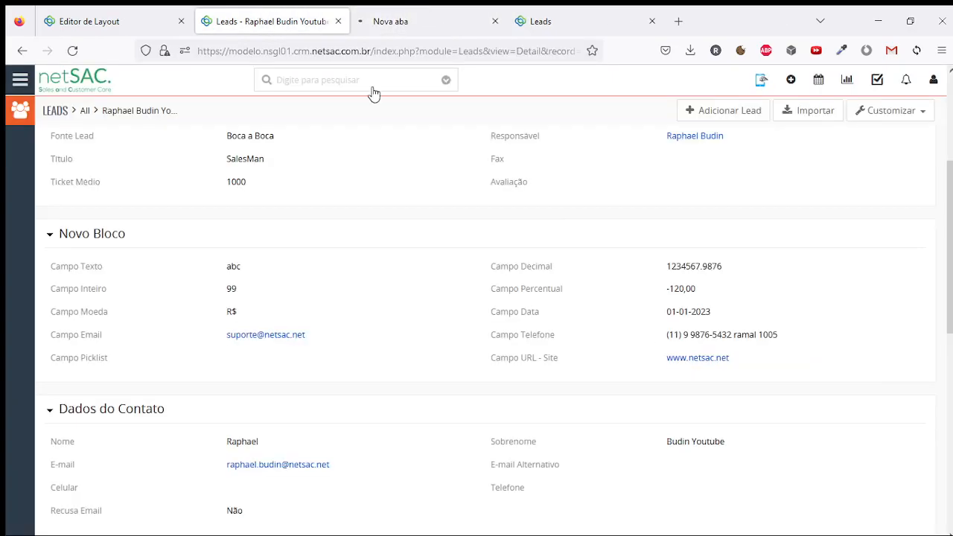
left_click(445, 23)
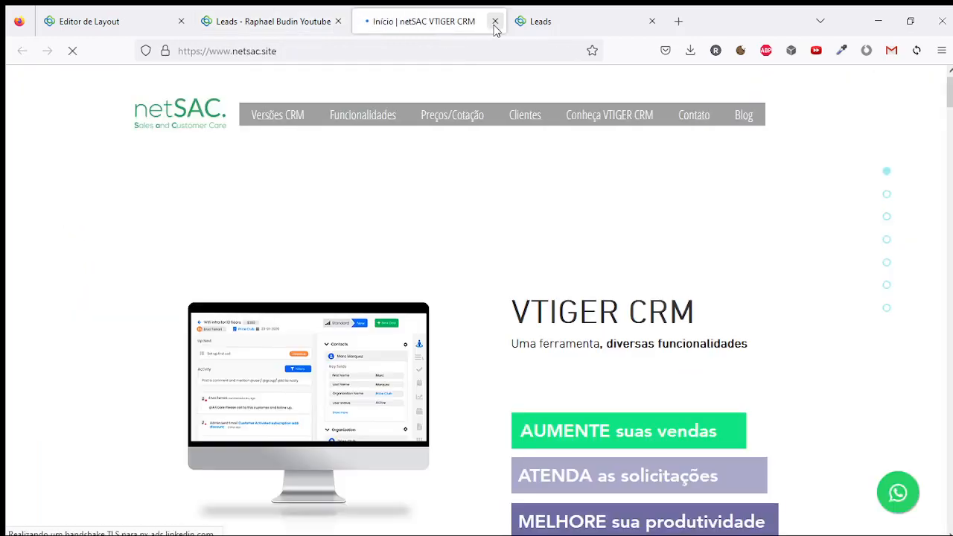
left_click(494, 21)
left_click(327, 26)
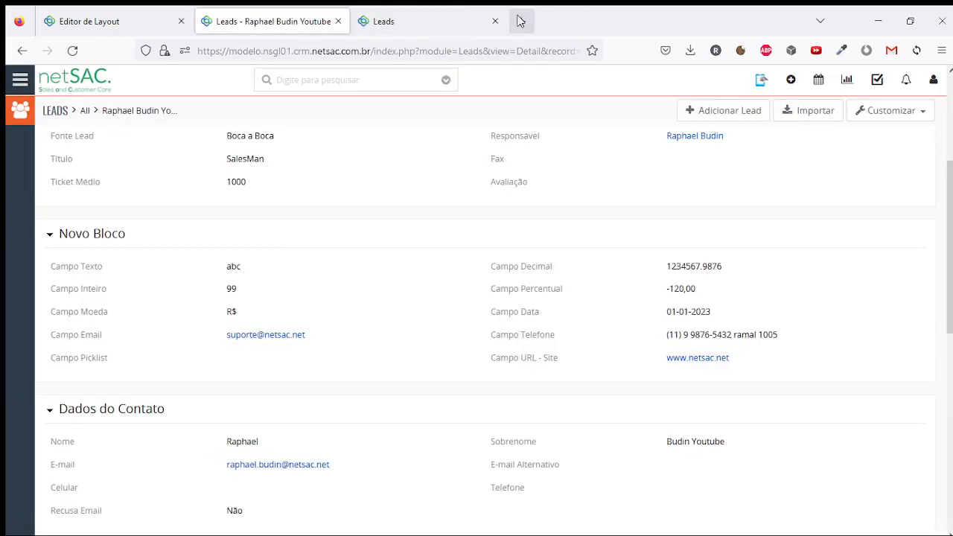
left_click(494, 21)
left_click(127, 15)
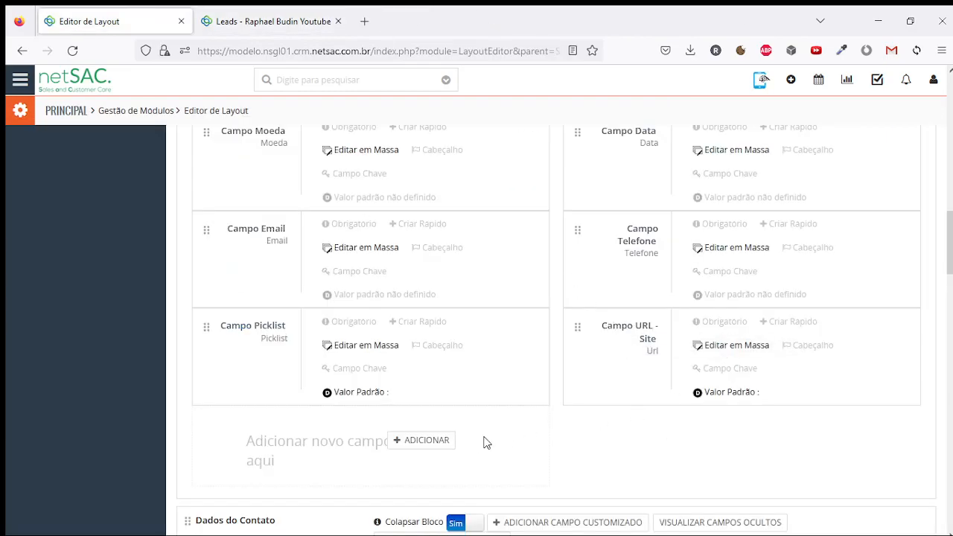
Add a checkbox field labelled Caixa Seleção to Novo Bloco
left_click(420, 442)
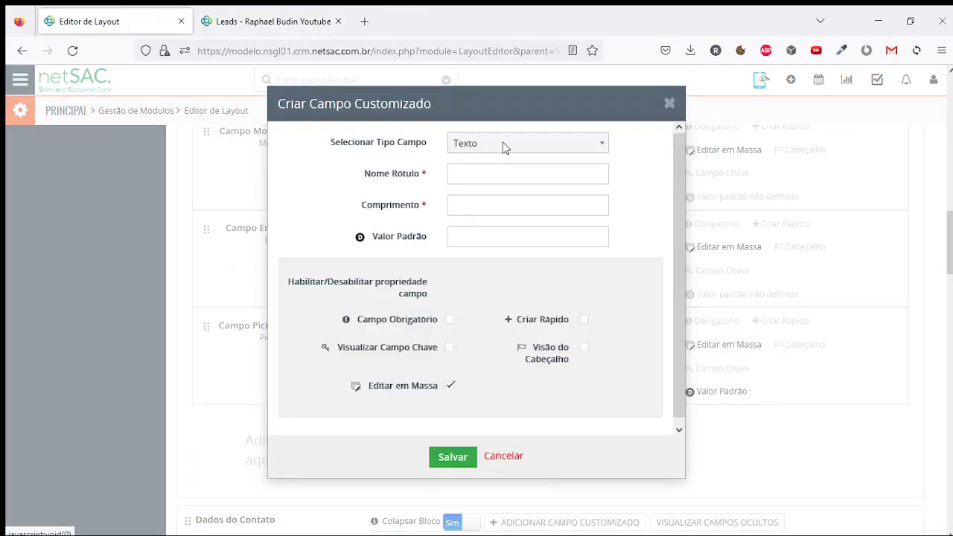
left_click(502, 145)
scroll(514, 223, "down", 5)
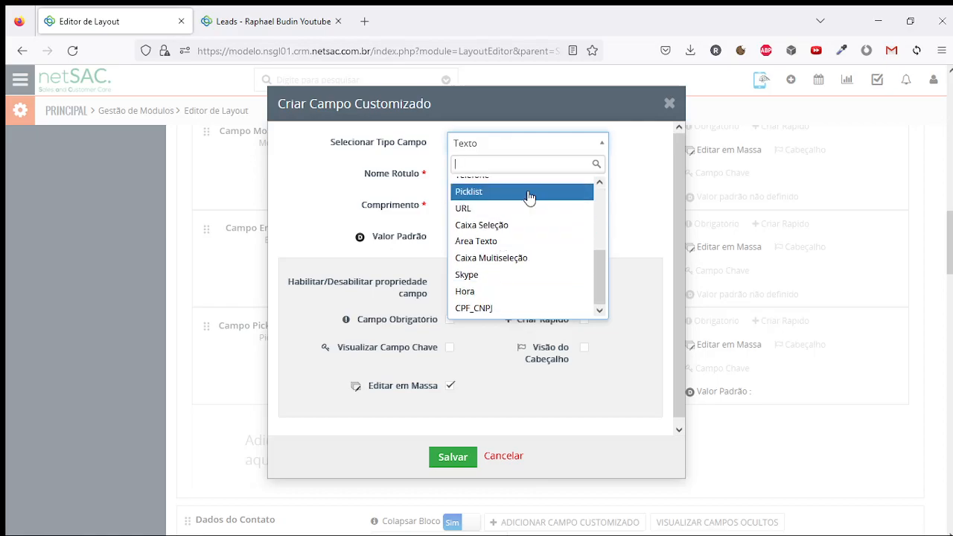
left_click(526, 226)
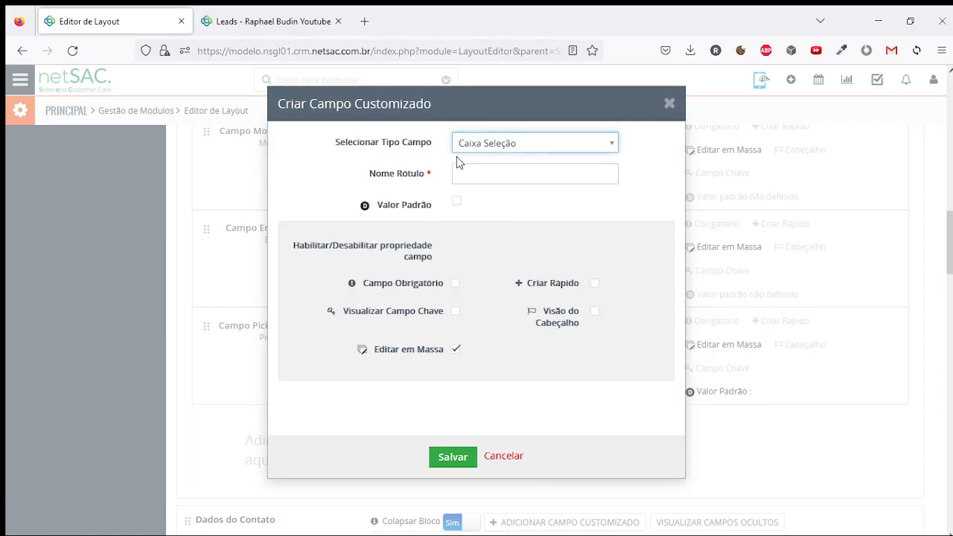
left_click(489, 171)
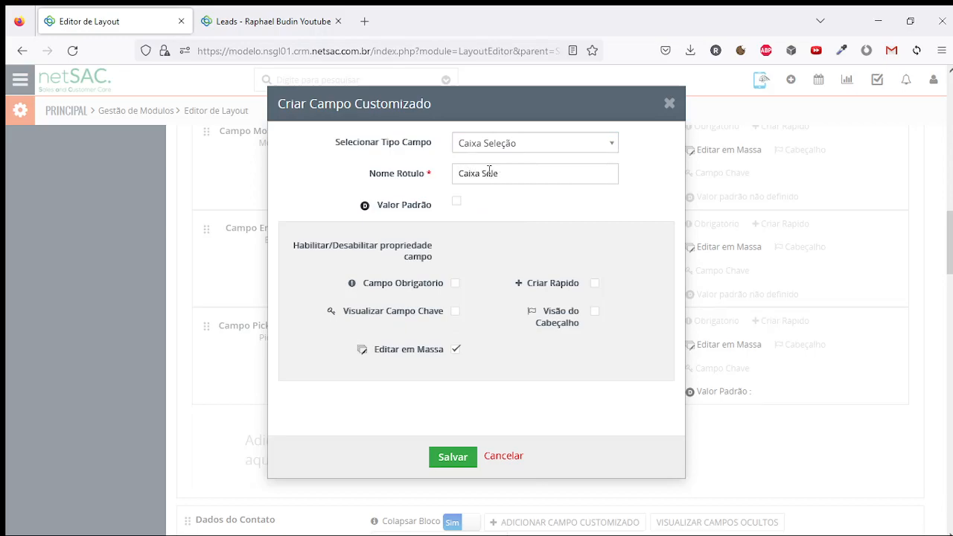
left_click(441, 460)
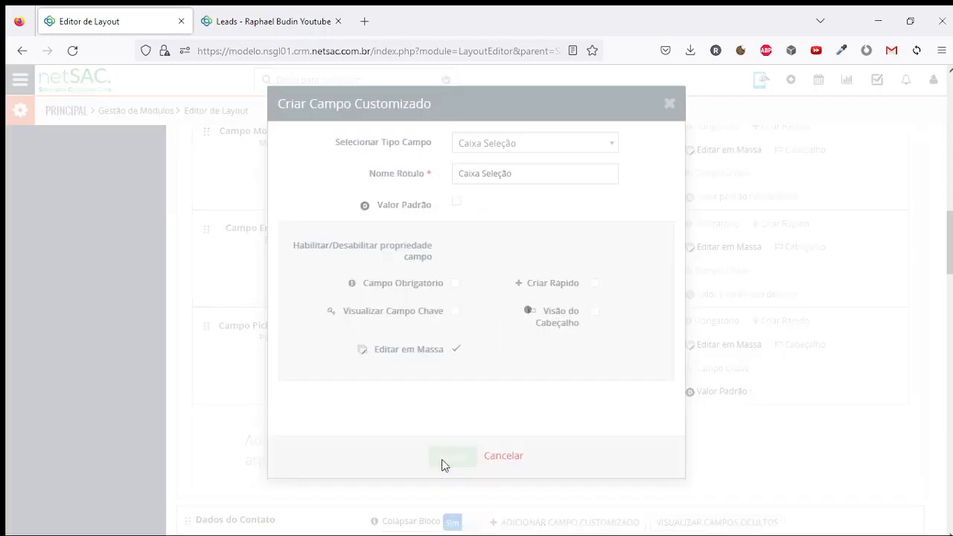
Tick Caixa Seleção on the lead and save the lead
left_click(261, 23)
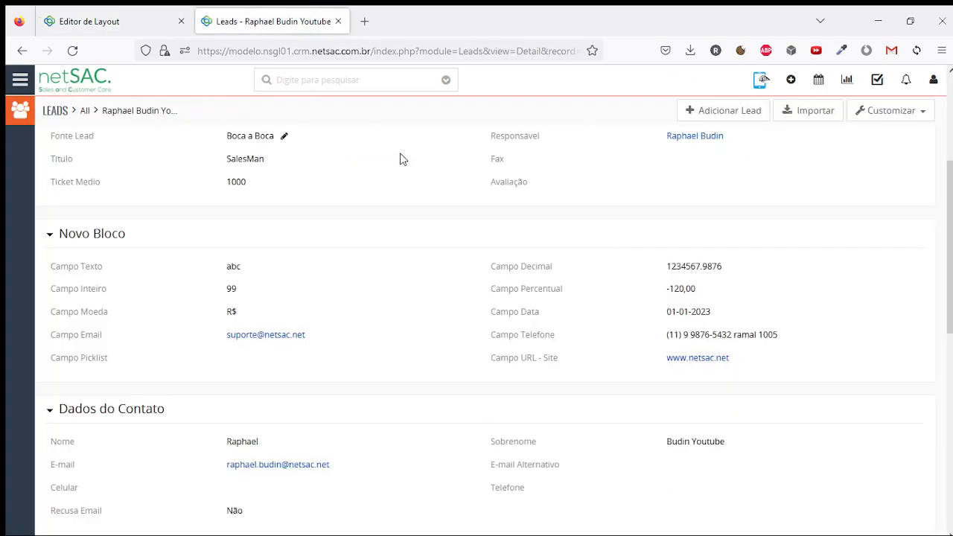
scroll(447, 187, "up", 3)
left_click(654, 159)
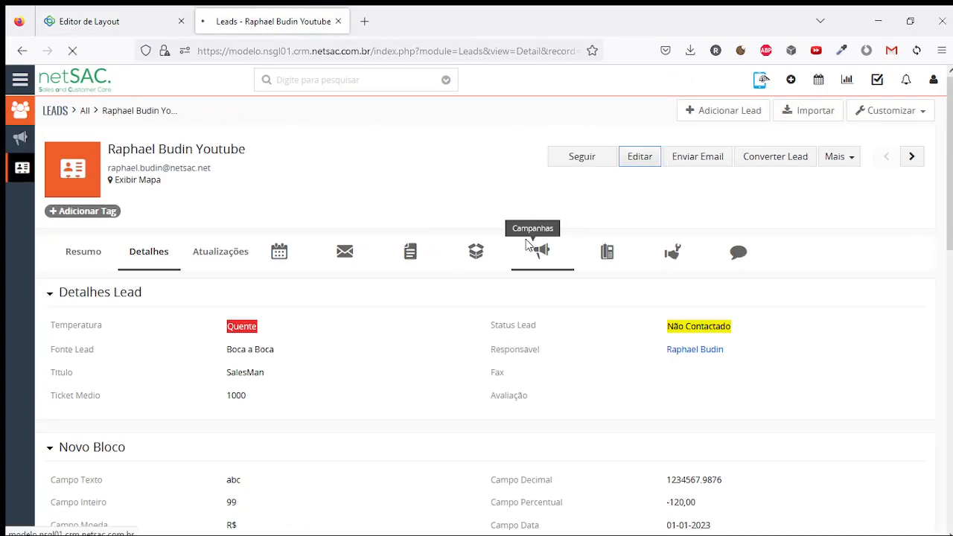
scroll(365, 240, "down", 4)
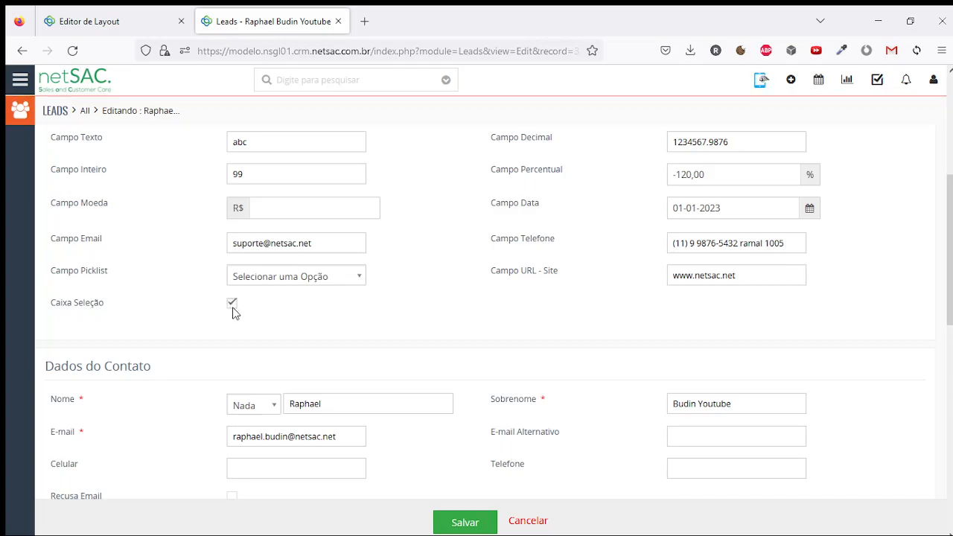
left_click(451, 525)
left_click(167, 16)
left_click(788, 440)
Choose Área Texto as the field type and label it Campo Área Texto
left_click(505, 145)
scroll(540, 198, "down", 3)
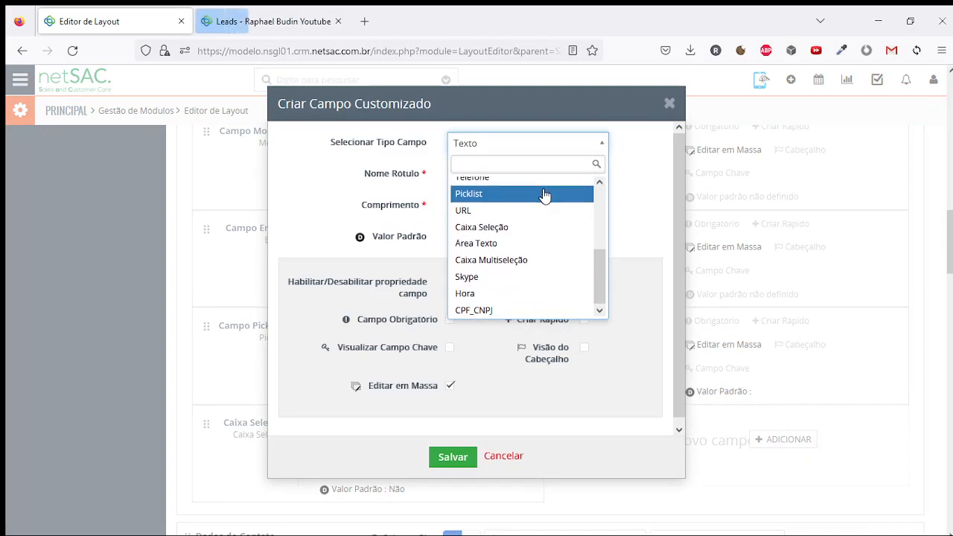
left_click(532, 244)
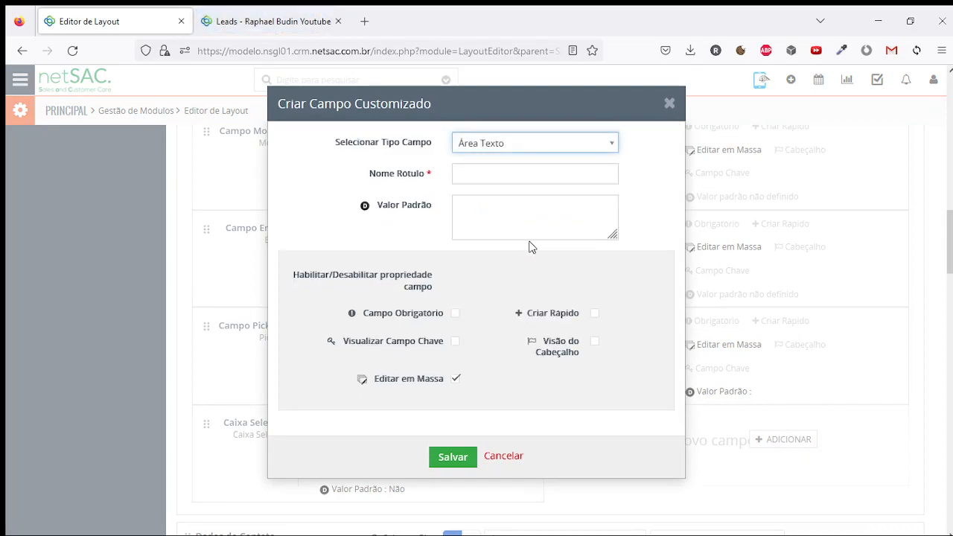
left_click(520, 168)
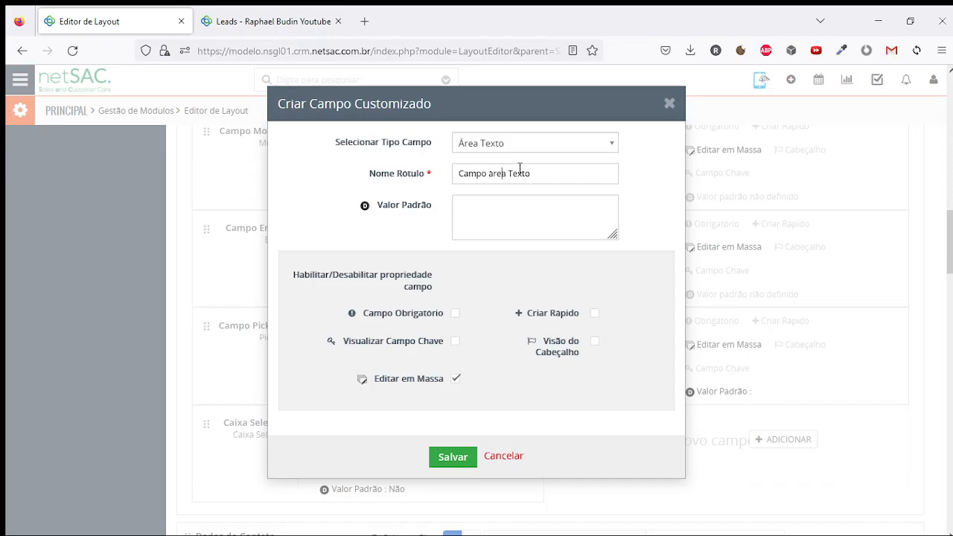
key("BackSpace")
type("Á")
Save the Campo Área Texto field and open the lead for editing
left_click(522, 143)
scroll(511, 187, "up", 2)
left_click(382, 176)
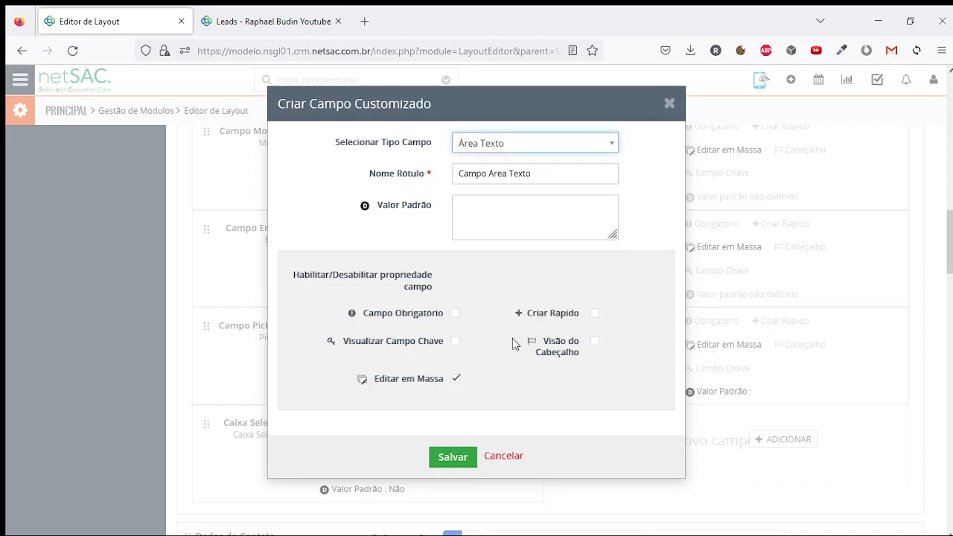
left_click(452, 457)
left_click(259, 10)
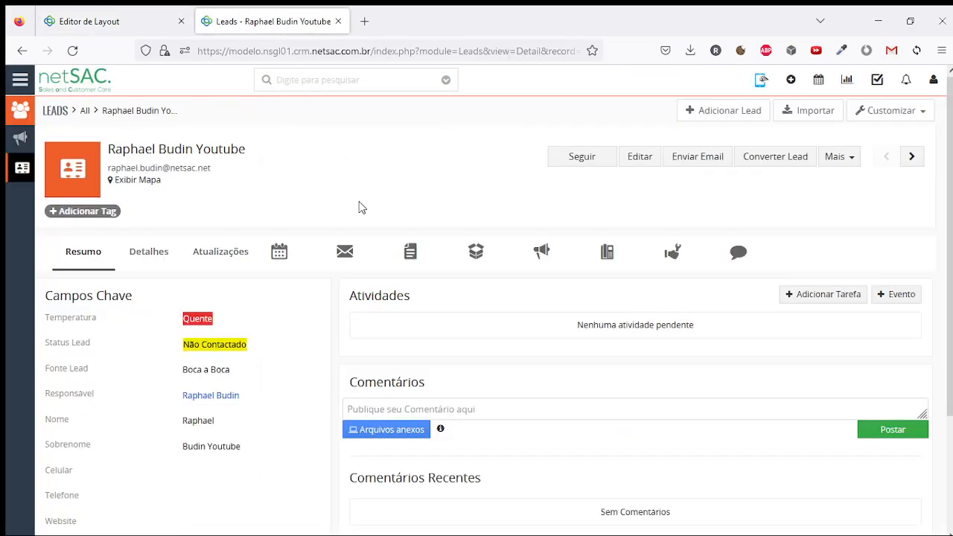
left_click(641, 161)
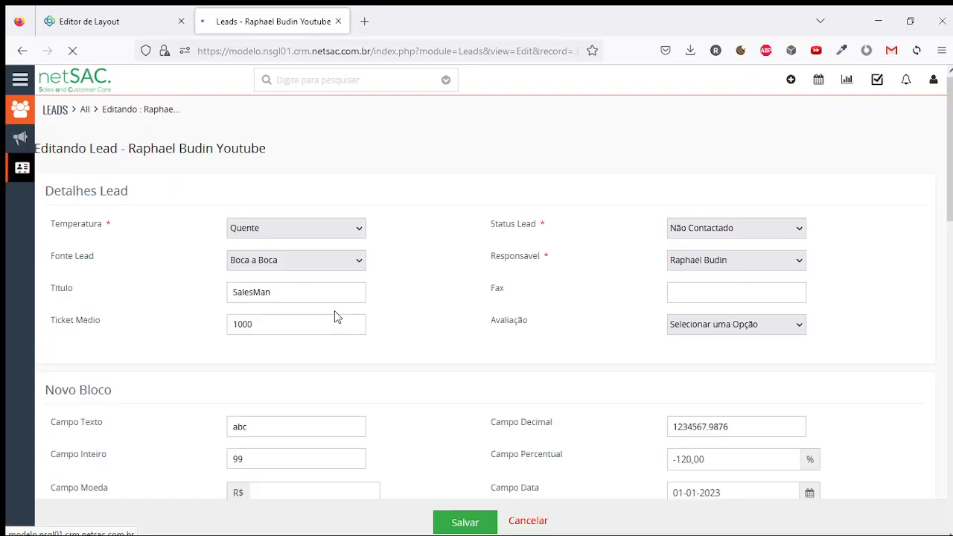
Fill Campo Area Texto with repeated copies of the test text 'fsdlkfjsdlkajfskld'
scroll(334, 298, "down", 4)
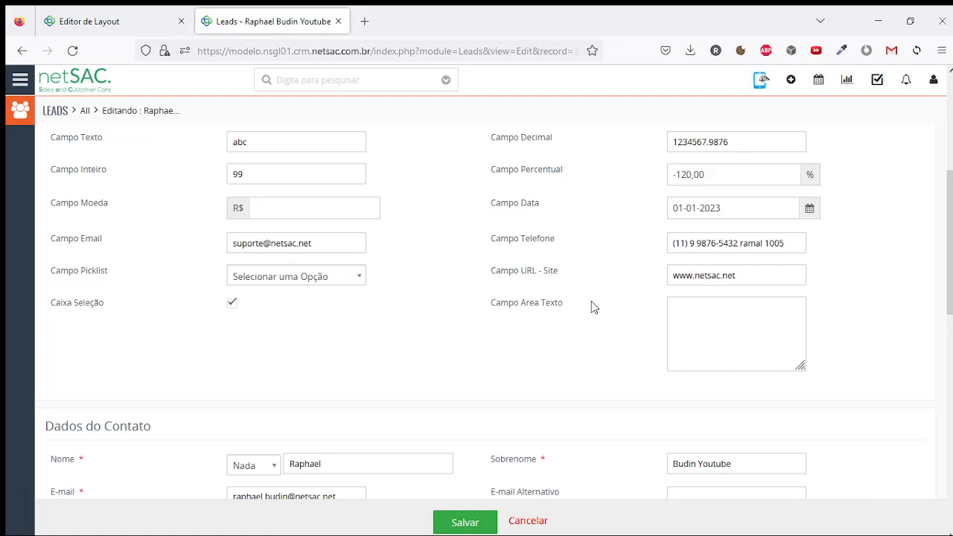
type("fsdlkfjsdlkajfskld")
key("ctrl+a")
key("ctrl+c")
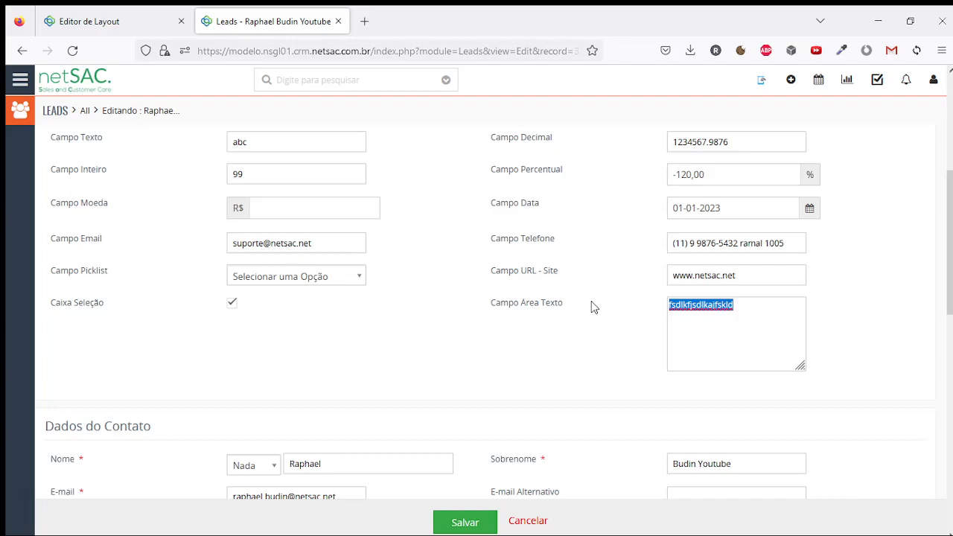
key("ctrl+v")
key("ctrl+v")
key("ctrl+v")
key("ctrl+v")
key("ctrl+v")
key("ctrl+v")
key("ctrl+v")
key("ctrl+v")
key("ctrl+v")
key("ctrl+v")
key("ctrl+v")
key("ctrl+v")
key("ctrl+v")
key("ctrl+v")
key("ctrl+v")
key("ctrl+v")
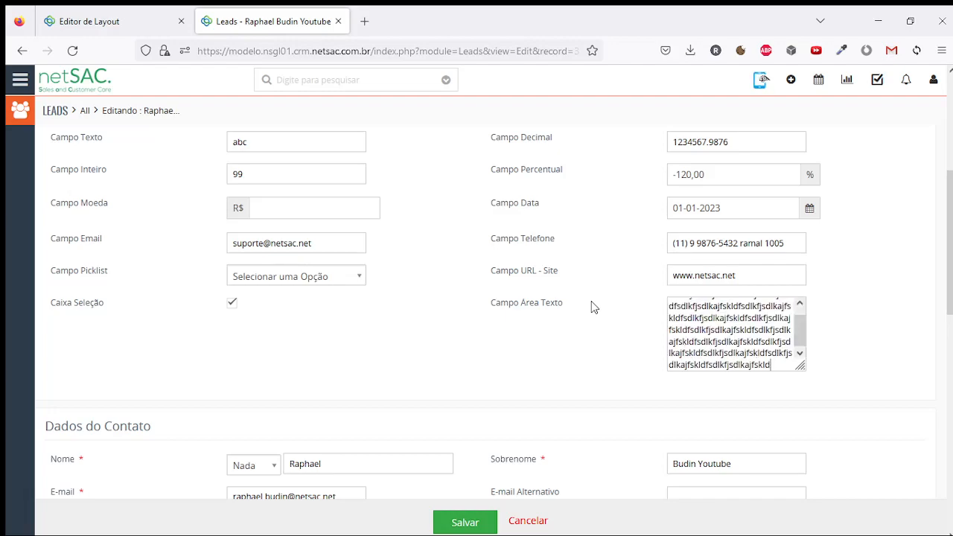
key("ctrl+v")
key("ctrl+v")
key("ctrl+v")
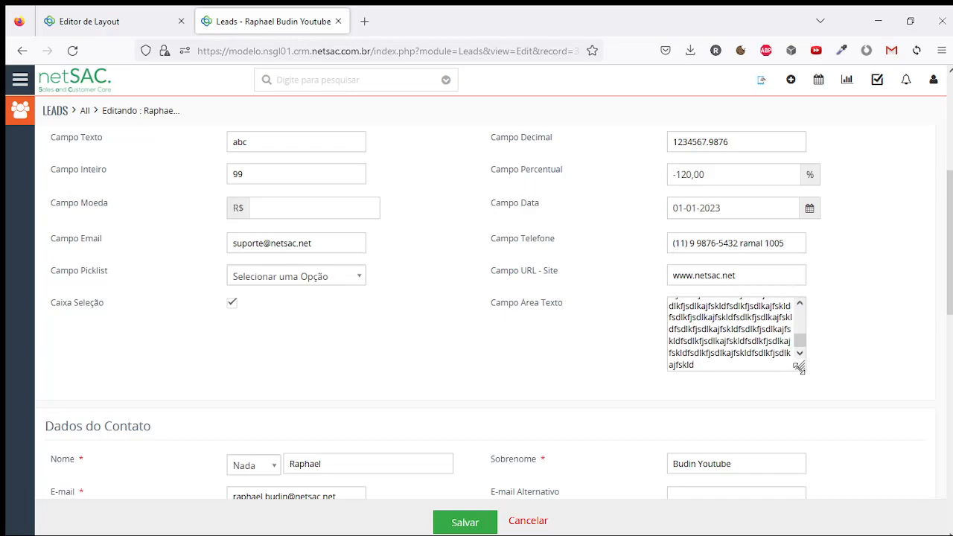
Enlarge the Campo Area Texto box and clear all the test text from it
left_click_drag(799, 366, 908, 420)
scroll(543, 350, "down", 9)
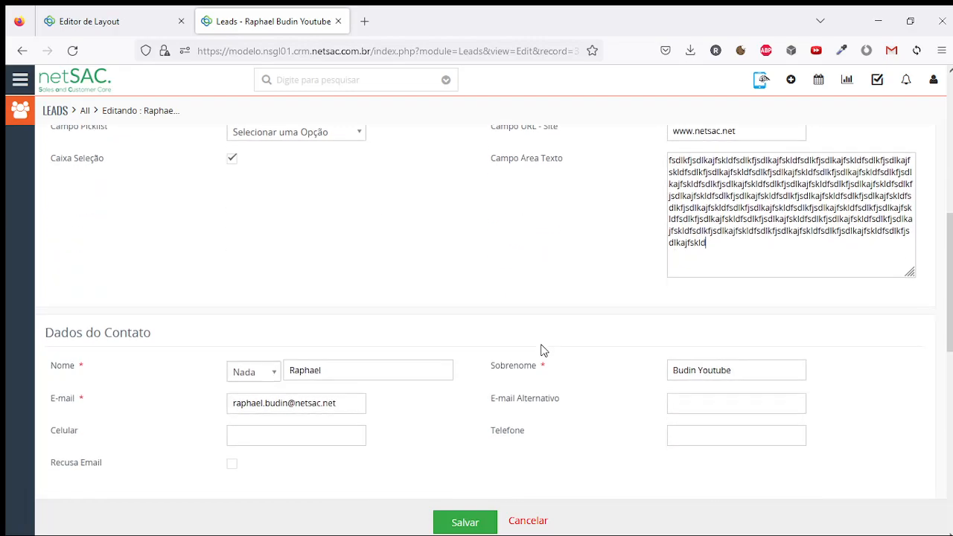
scroll(444, 329, "down", 2)
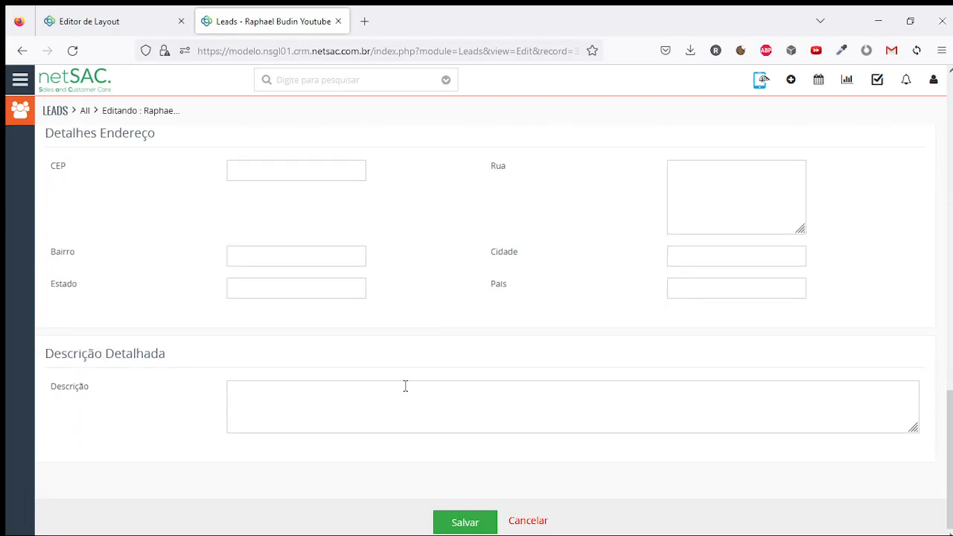
scroll(405, 386, "up", 13)
scroll(673, 375, "down", 2)
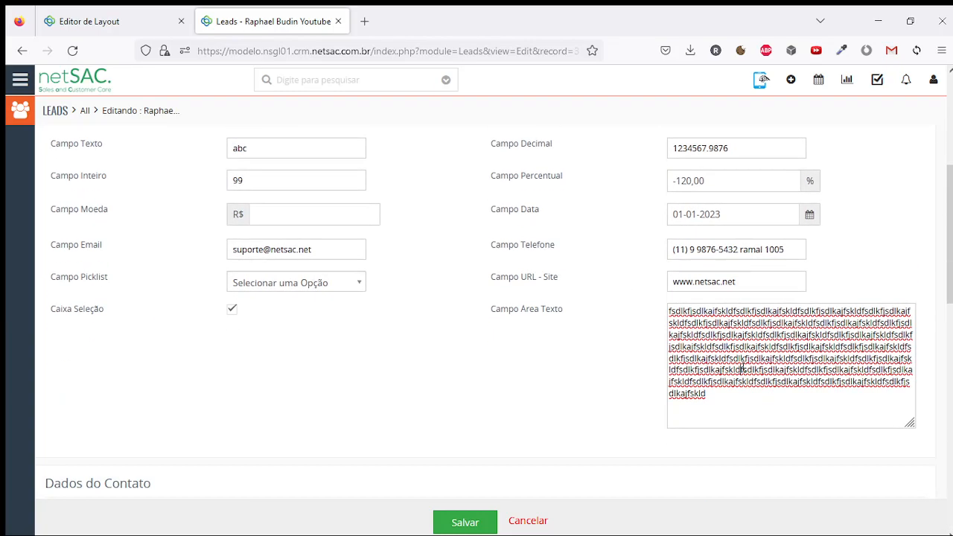
key("ctrl+a")
key("BackSpace")
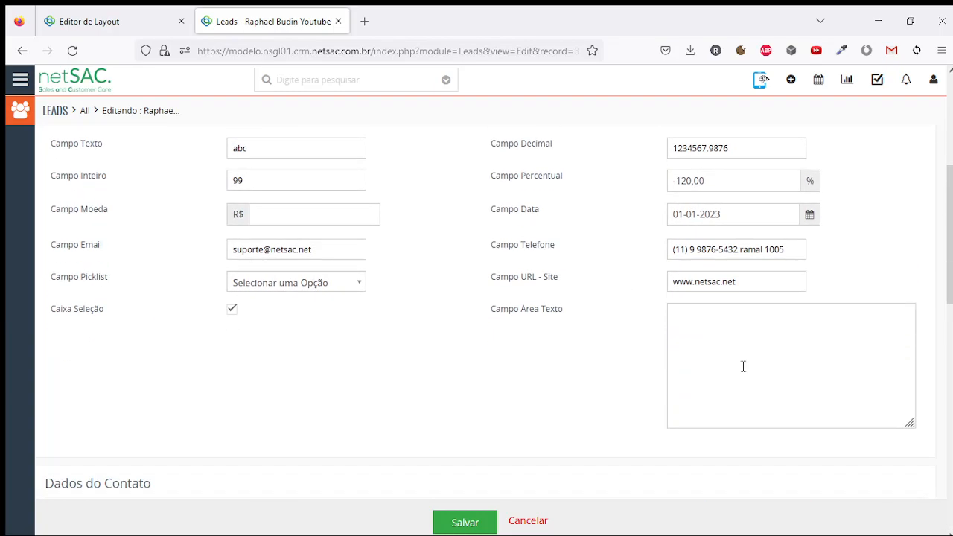
left_click_drag(327, 146, 209, 150)
left_click(750, 349)
left_click_drag(912, 426, 928, 441)
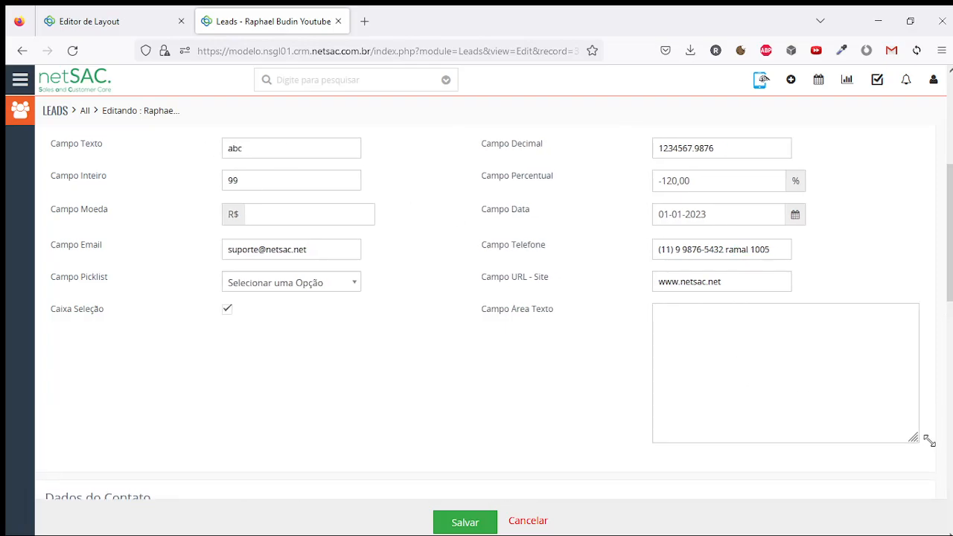
Start a new custom field in Novo Bloco from the Layout Editor
left_click(124, 13)
scroll(511, 305, "down", 3)
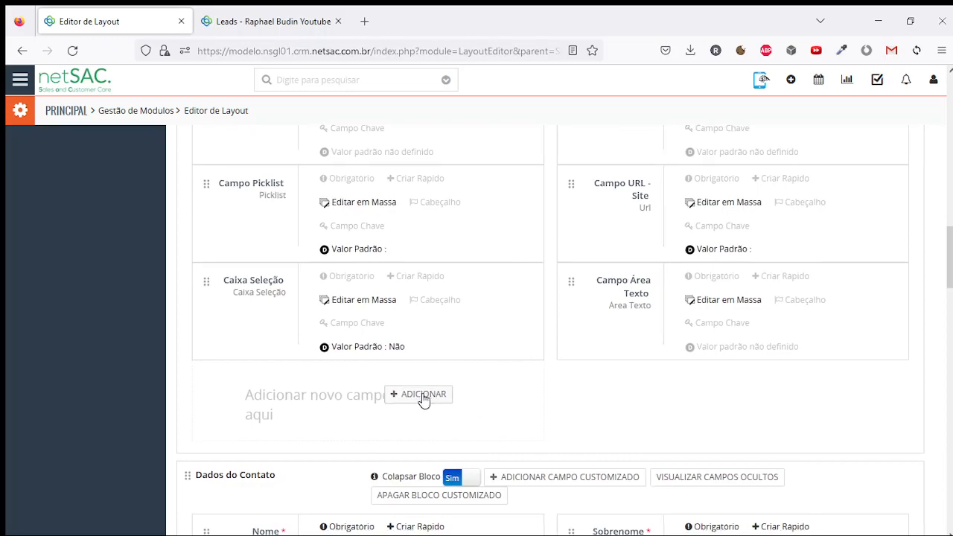
left_click(423, 402)
left_click(492, 143)
scroll(549, 198, "down", 4)
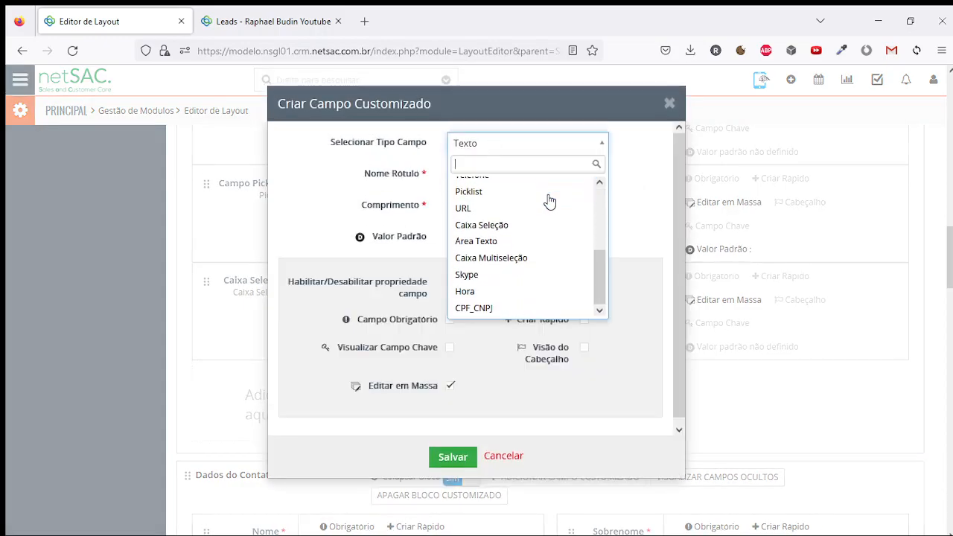
Make the field a Caixa Multiseleção labelled Caixa Multiseleção with options Opção 1, Opção 2, Opção 3
left_click(524, 261)
left_click(493, 172)
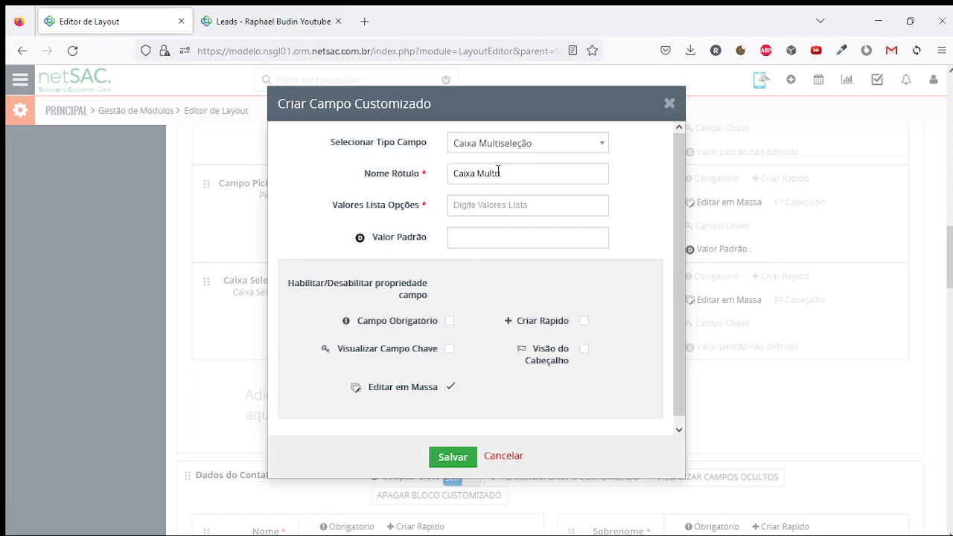
left_click(485, 207)
type("Op")
key("BackSpace")
key("BackSpace")
type("O")
type("o 1")
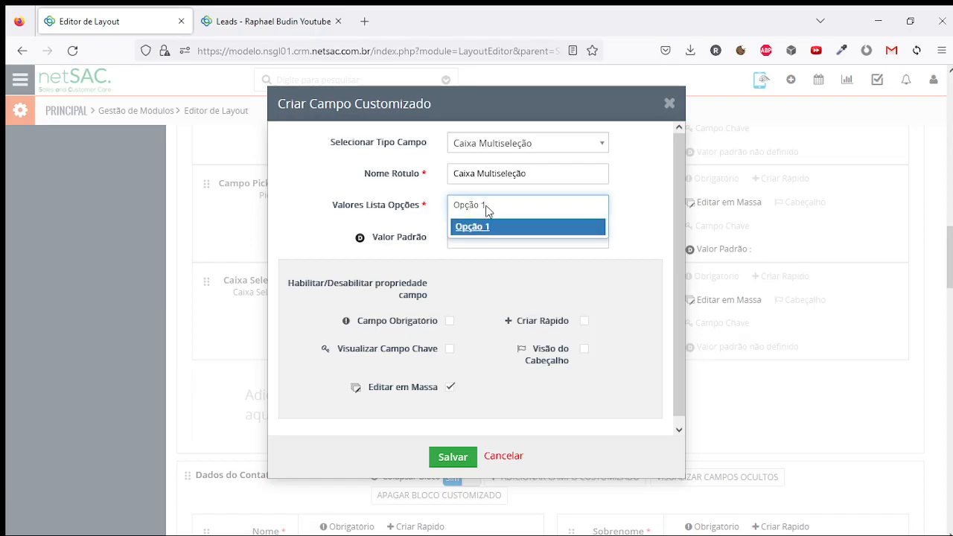
key("Return")
type("Opção 2")
key("Return")
type("Opcão 3")
key("Return")
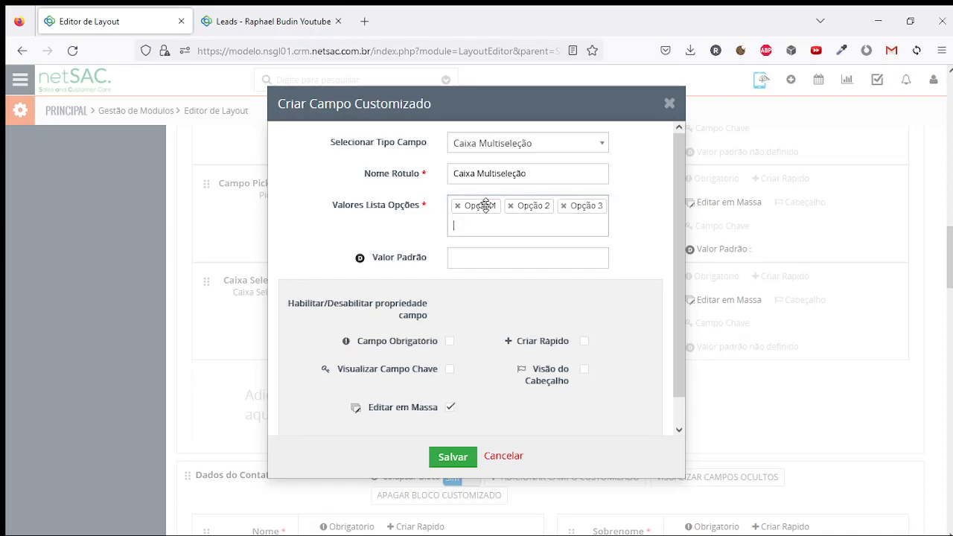
Save the multi-select field and reload the lead's edit form
left_click(453, 456)
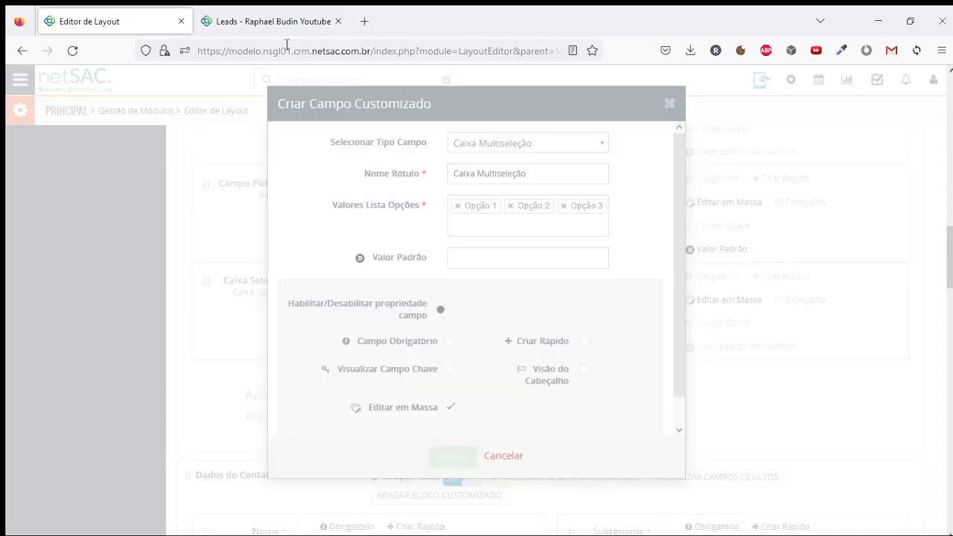
key("ctrl+Tab")
scroll(700, 279, "up", 5)
key("F5")
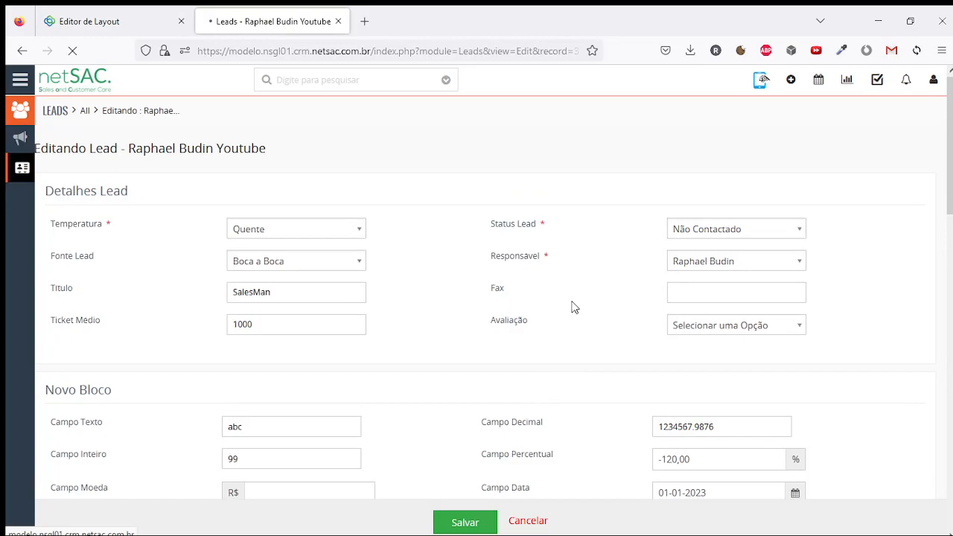
scroll(511, 270, "down", 6)
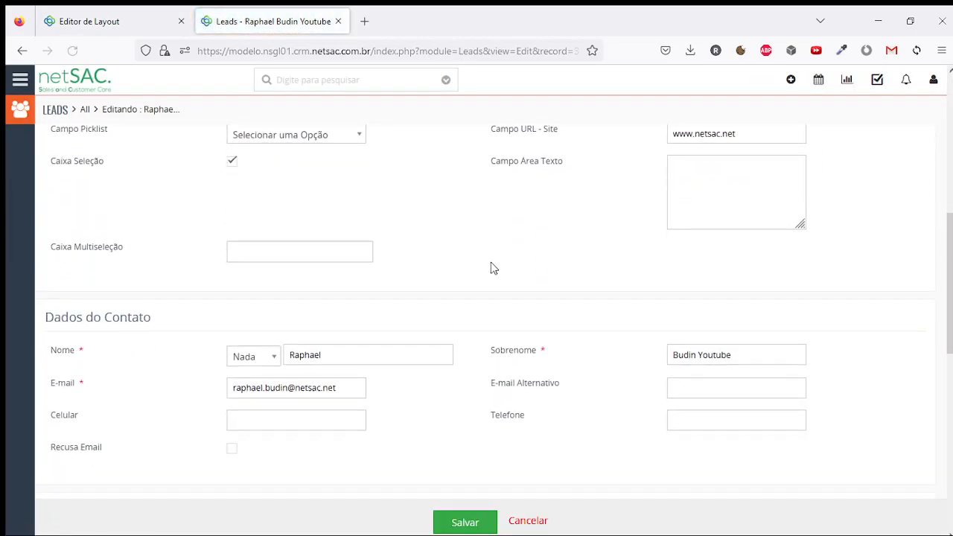
Select Opção 1 in the lead's Caixa Multiseleção
left_click(256, 249)
left_click(261, 272)
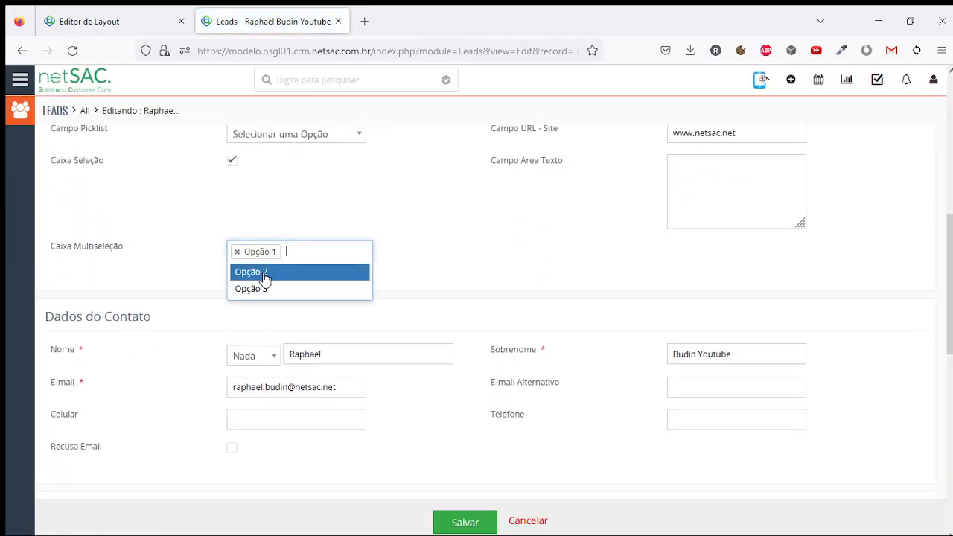
left_click(270, 288)
left_click(479, 257)
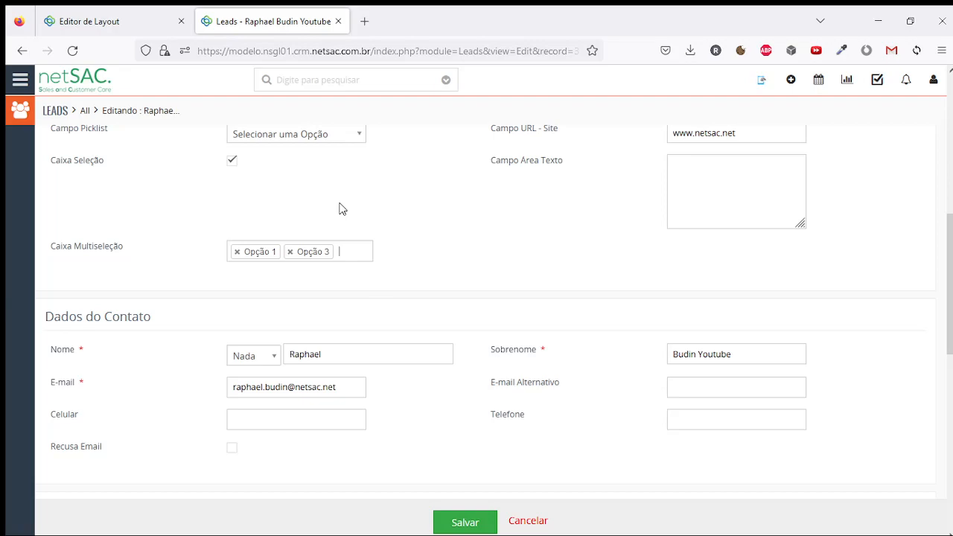
left_click(290, 251)
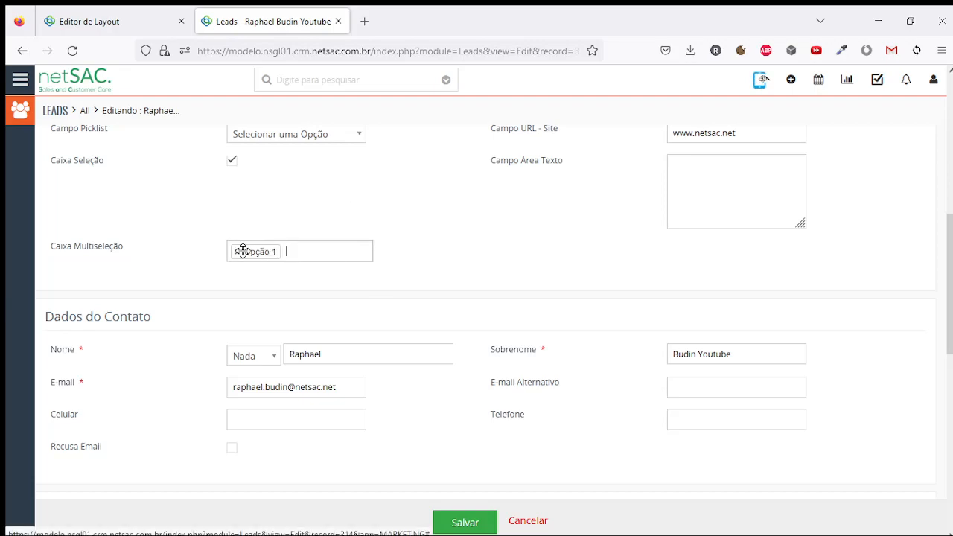
scroll(244, 251, "up", 2)
Set the lead's Campo Picklist to Opção 1
left_click(269, 277)
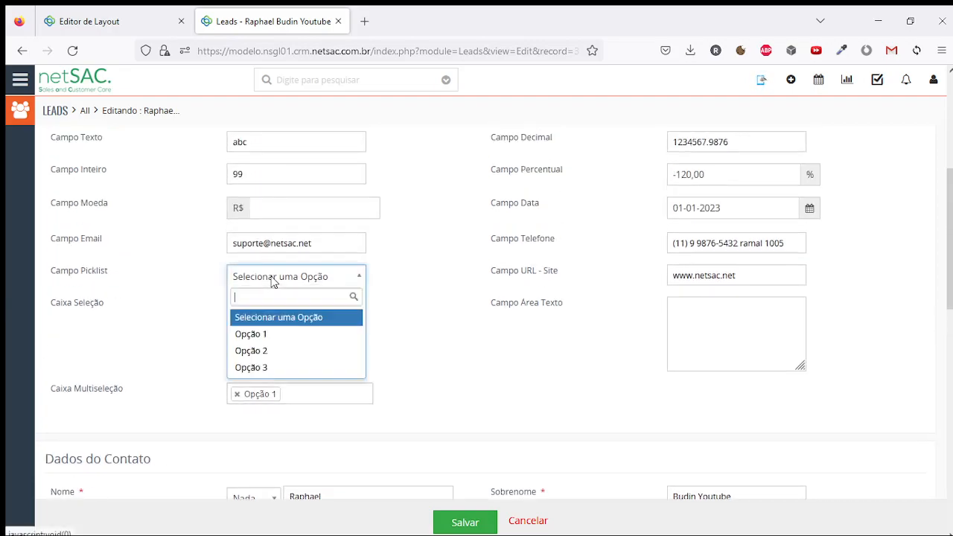
left_click(89, 276)
left_click(301, 279)
left_click(289, 350)
left_click(298, 279)
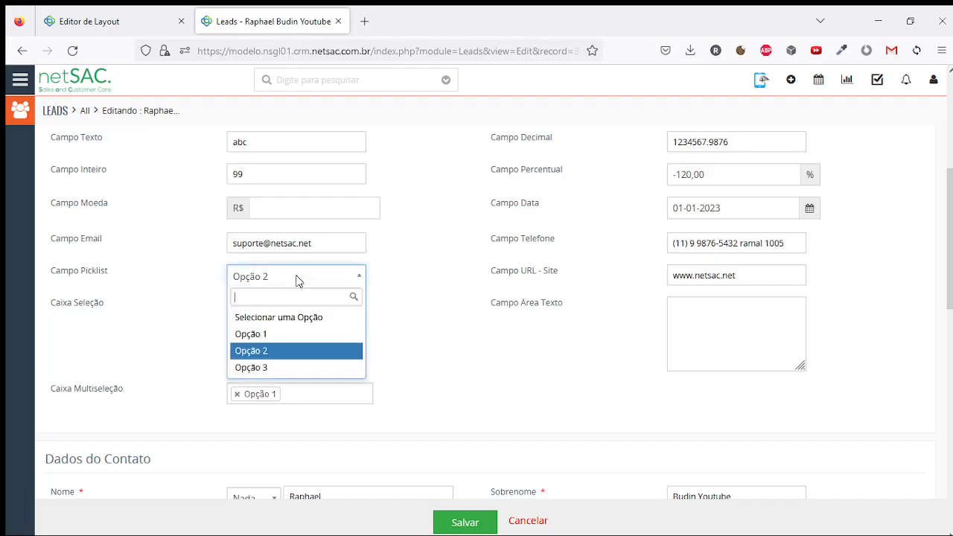
left_click(296, 335)
Add Opção 3 and Opção 2 to the lead's Caixa Multiseleção
scroll(292, 335, "down", 1)
left_click(292, 328)
left_click(301, 360)
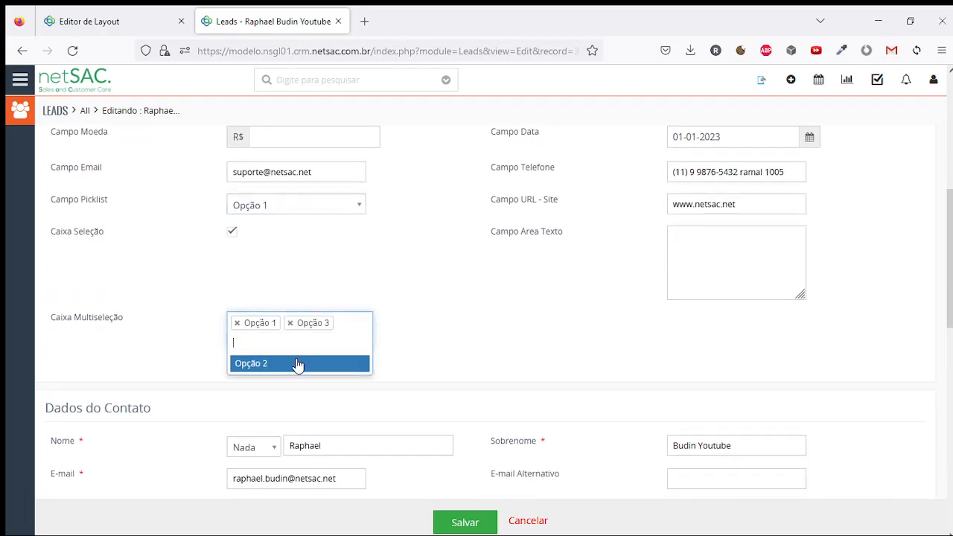
left_click(298, 363)
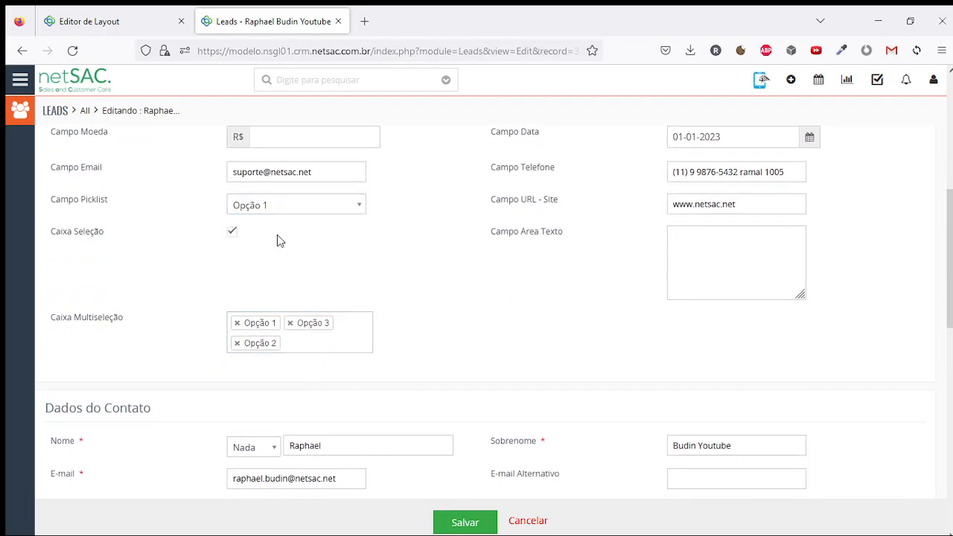
left_click(88, 21)
left_click(798, 400)
Add a Skype-type field labelled Caixa Skype to Novo Bloco
left_click(530, 149)
scroll(532, 228, "down", 5)
left_click(514, 274)
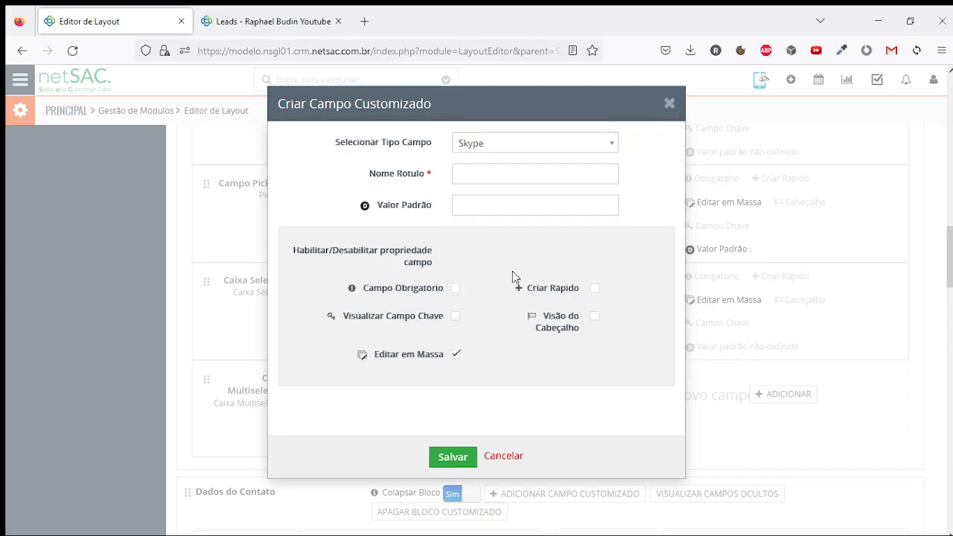
left_click(457, 172)
left_click(453, 456)
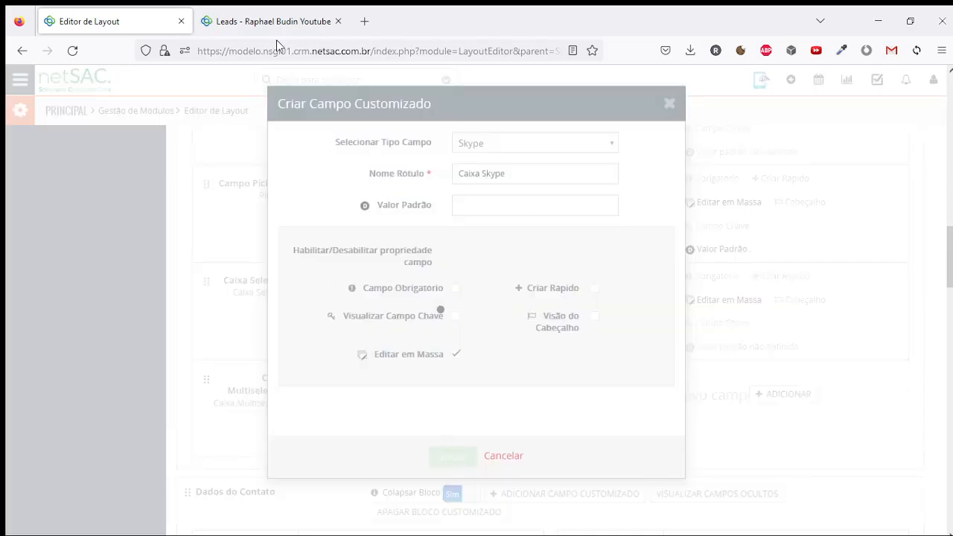
Reload the lead edit form so the empty Caixa Skype field appears, and try it
left_click(278, 22)
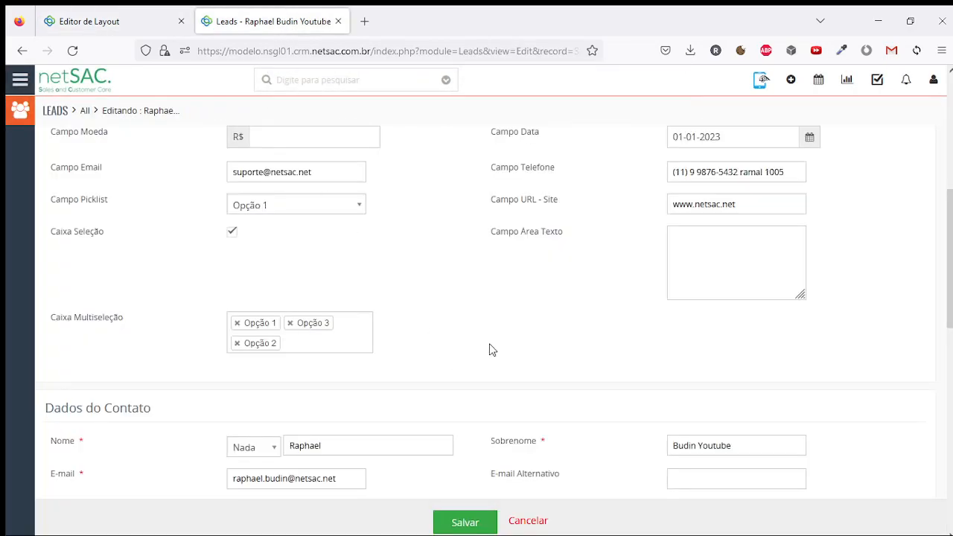
key("F5")
left_click(487, 334)
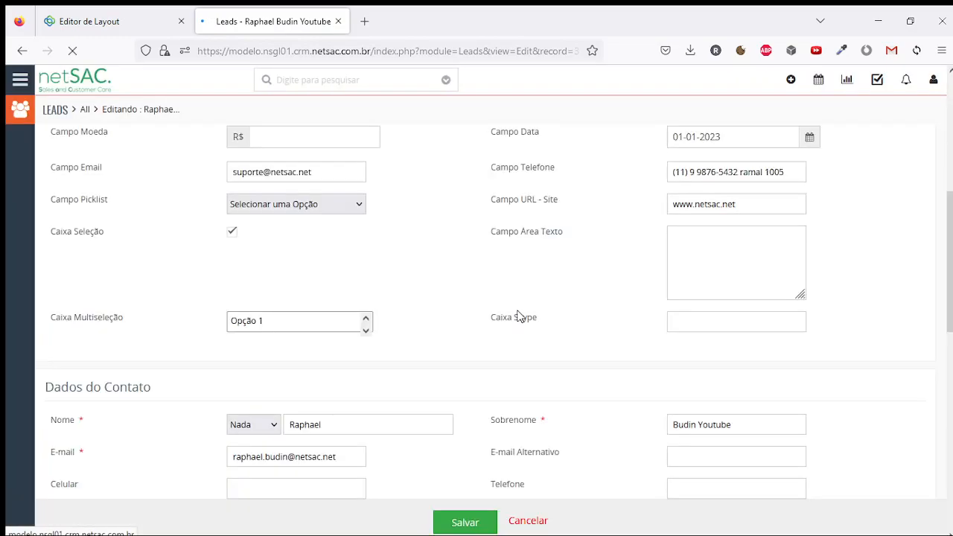
left_click(762, 249)
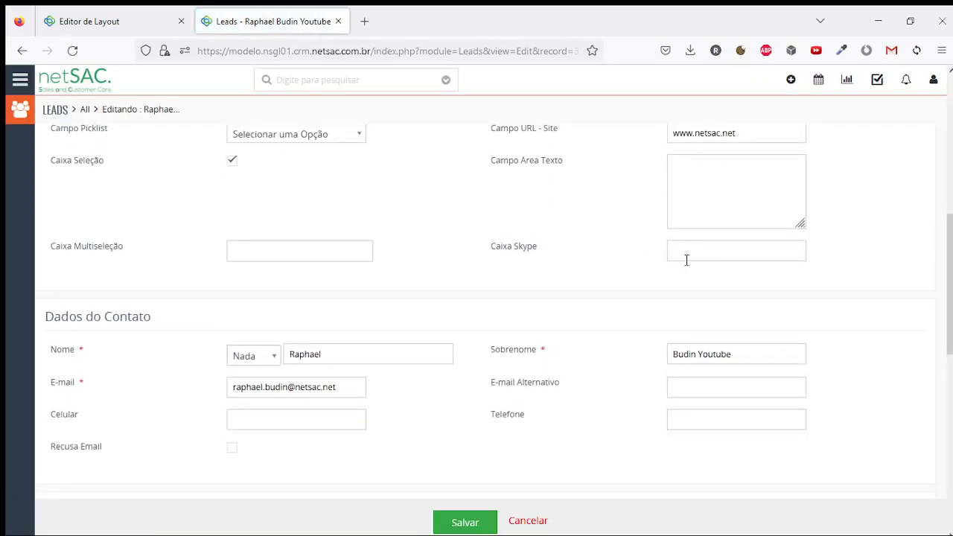
left_click(89, 21)
scroll(521, 392, "down", 2)
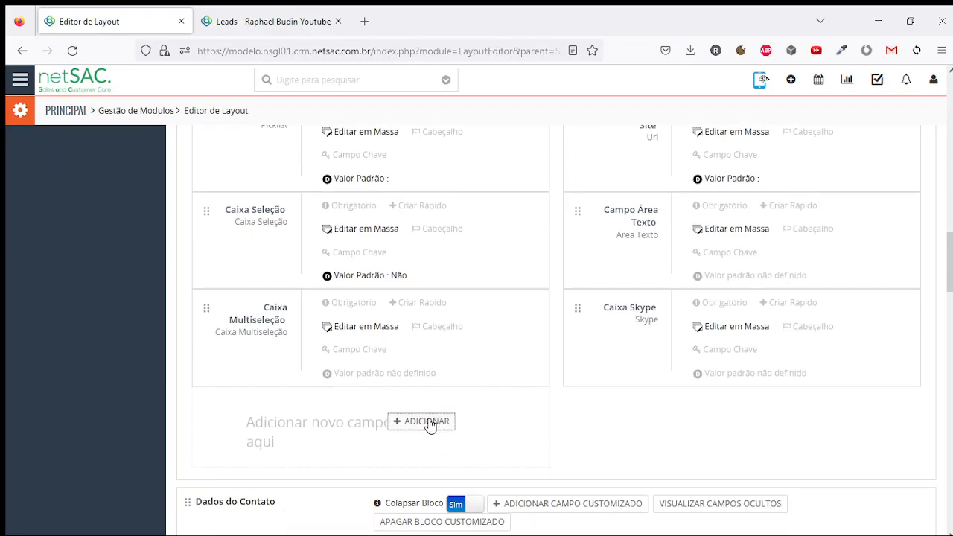
Add a Hora-type field named Campo Hora, then reload the lead edit form
left_click(427, 421)
left_click(521, 143)
scroll(515, 213, "down", 3)
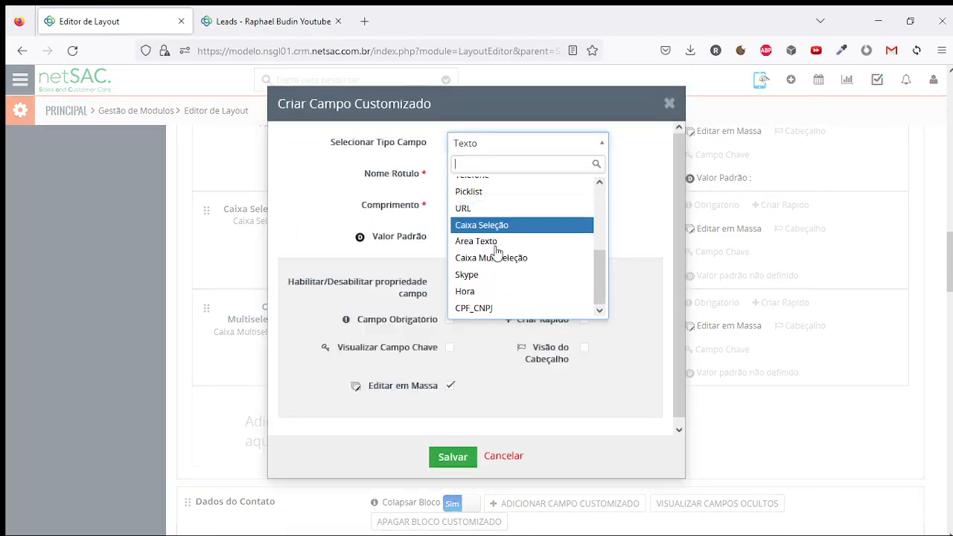
left_click(493, 294)
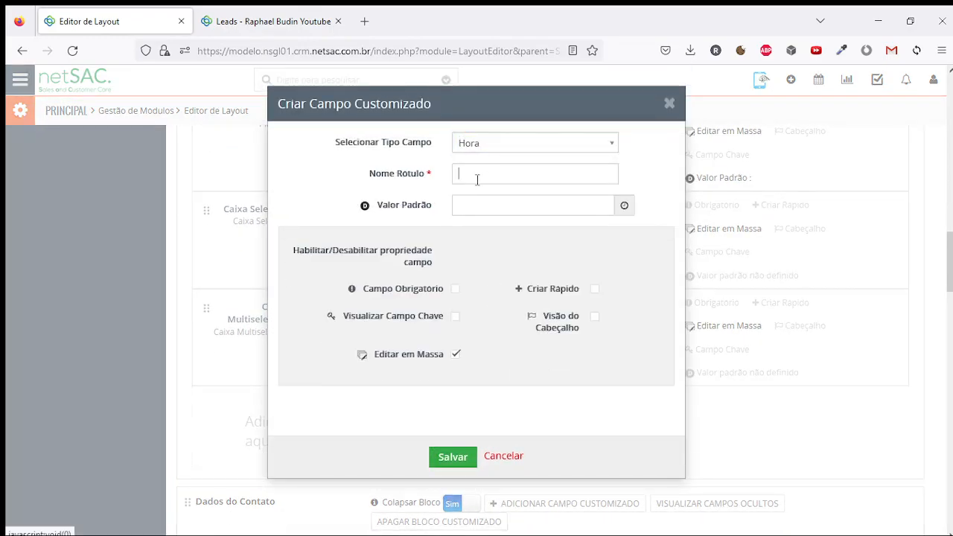
left_click(478, 176)
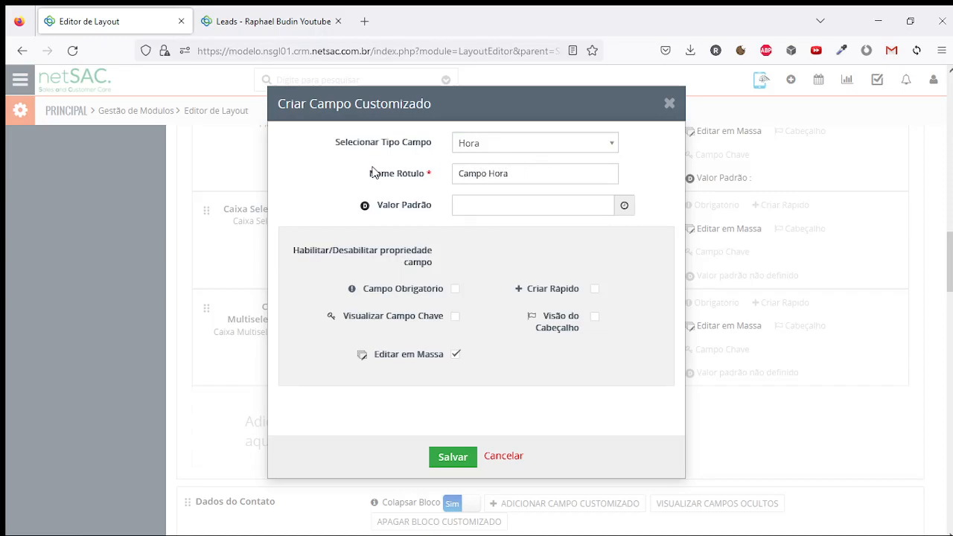
left_click(445, 459)
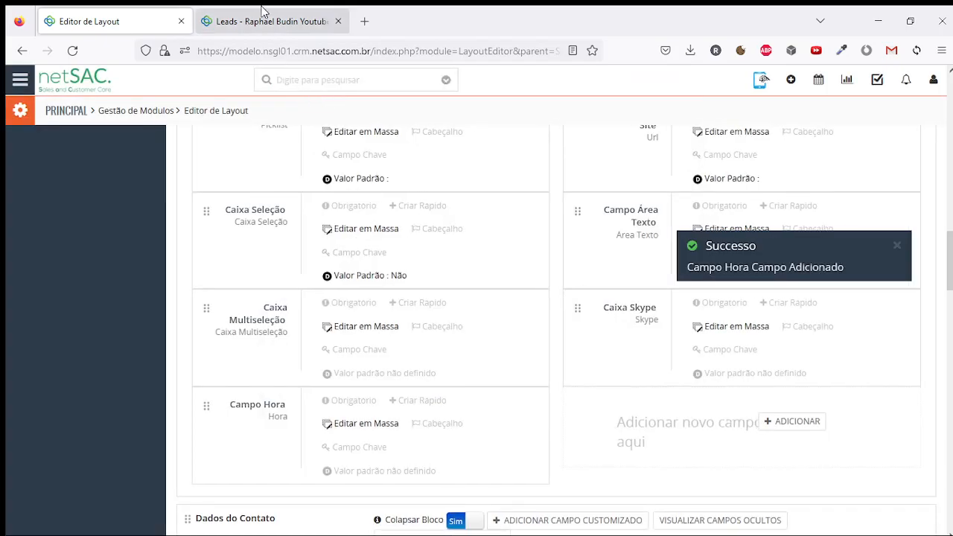
left_click(259, 10)
key("F5")
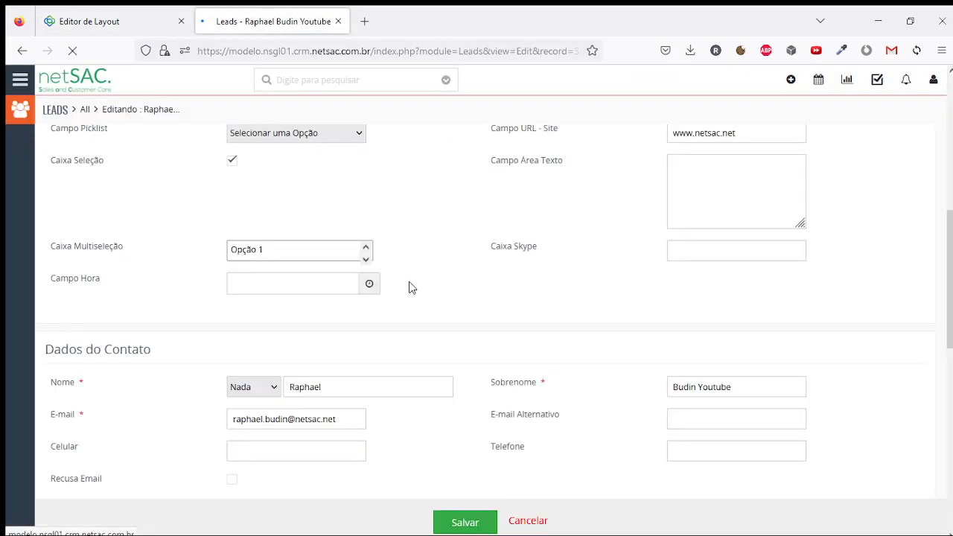
Pick 11:30 PM from the Campo Hora time list
scroll(414, 287, "down", 3)
scroll(343, 330, "down", 1)
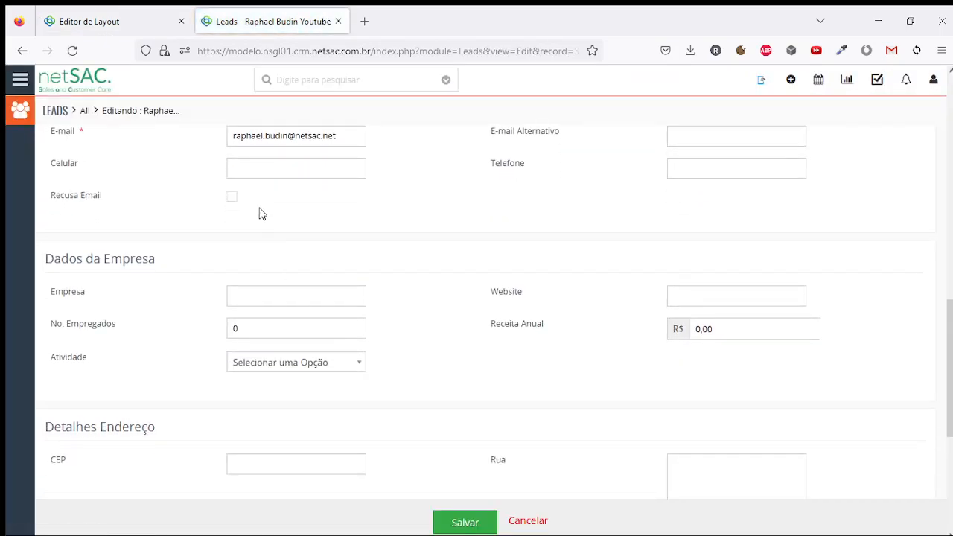
scroll(417, 241, "up", 5)
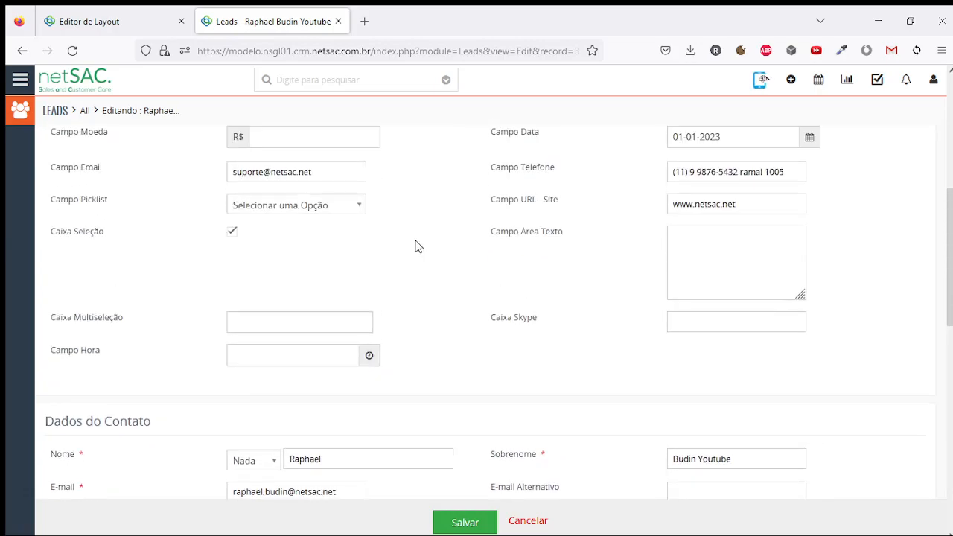
scroll(269, 373, "up", 1)
left_click(290, 424)
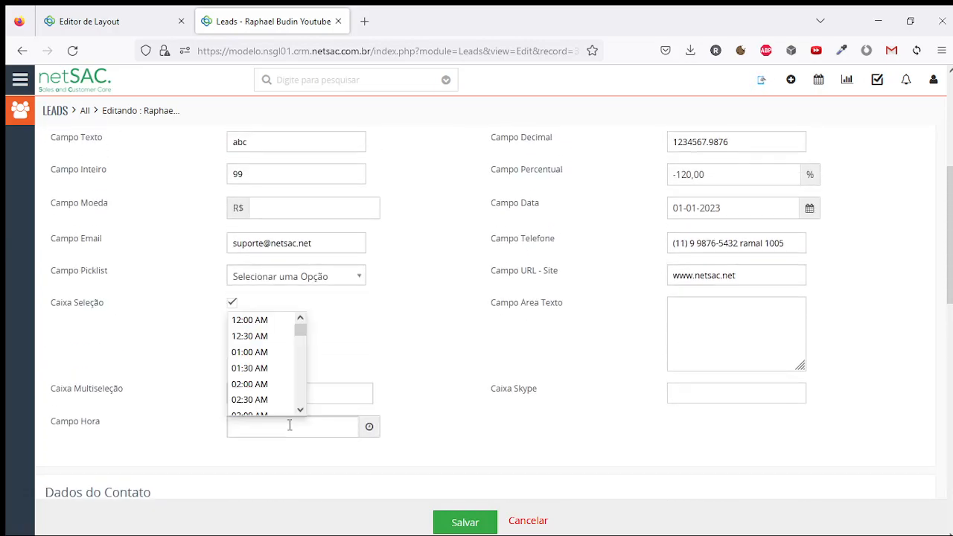
scroll(300, 339, "down", 2)
scroll(300, 339, "up", 2)
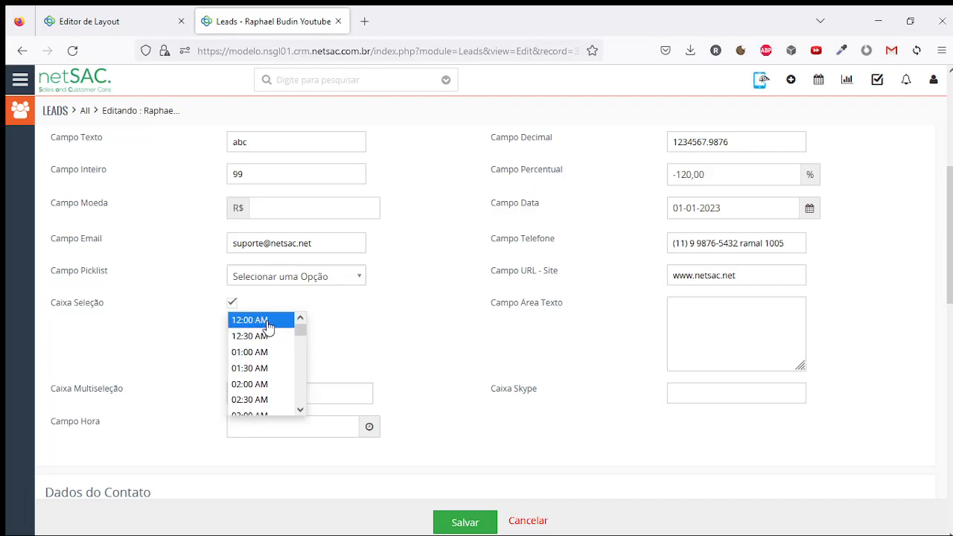
left_click_drag(300, 330, 301, 328)
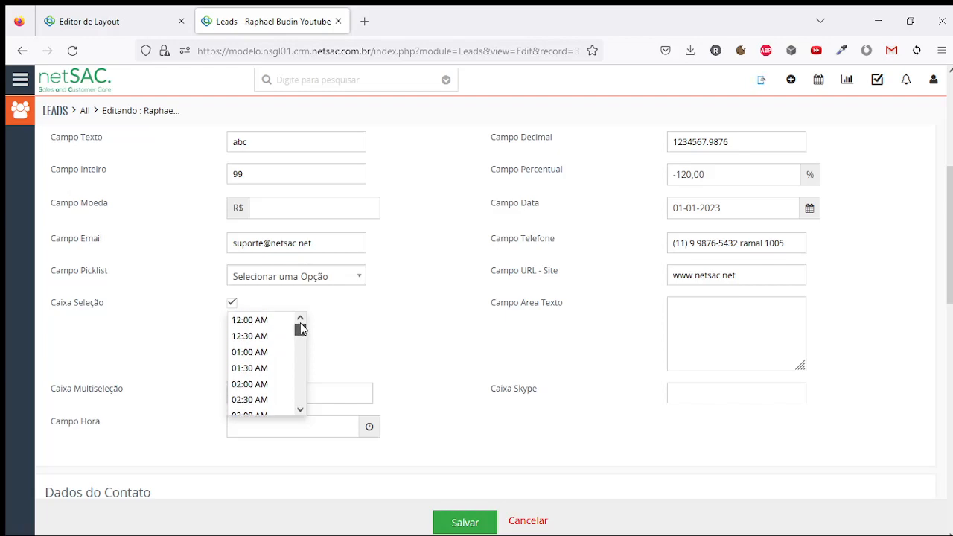
left_click_drag(301, 323, 300, 398)
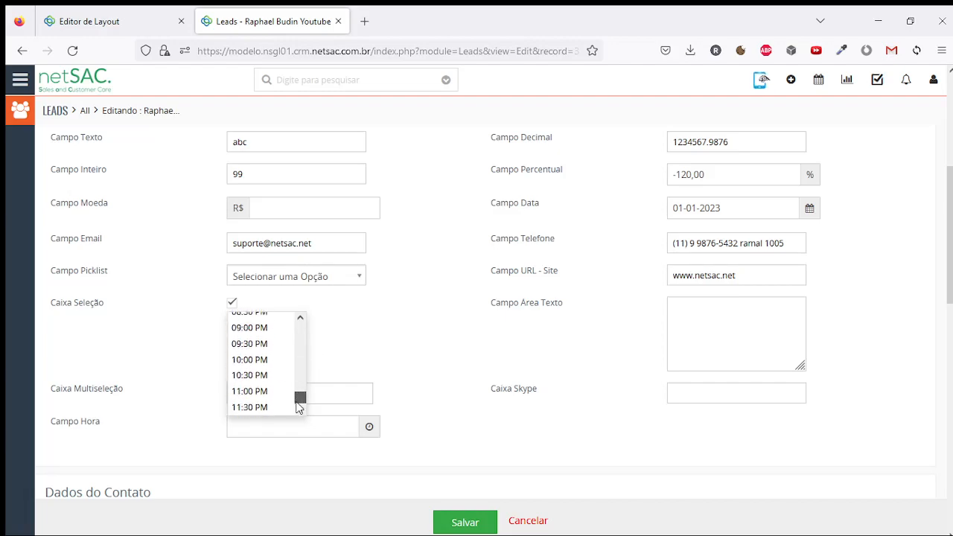
left_click(255, 412)
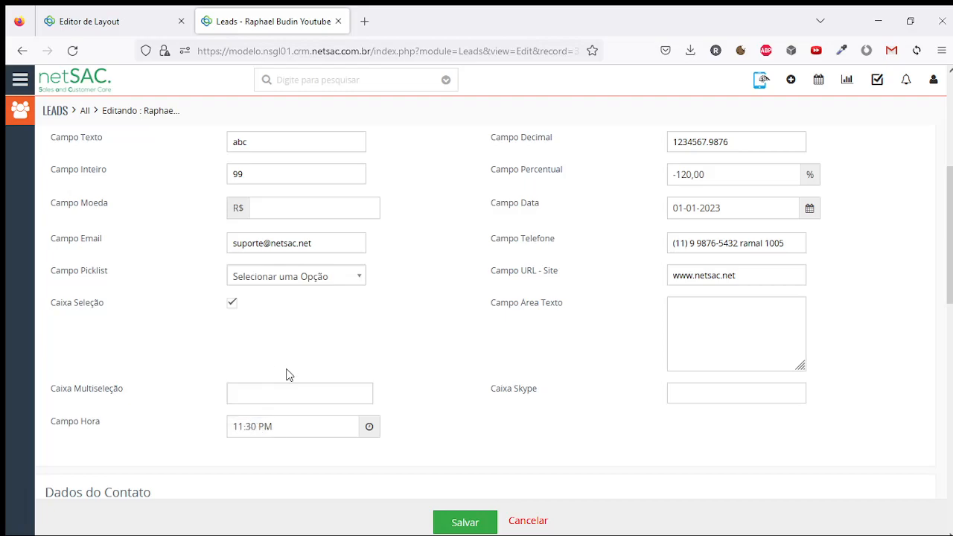
Edit the Campo Hora minutes so it reads 11:32 PM
left_click(256, 428)
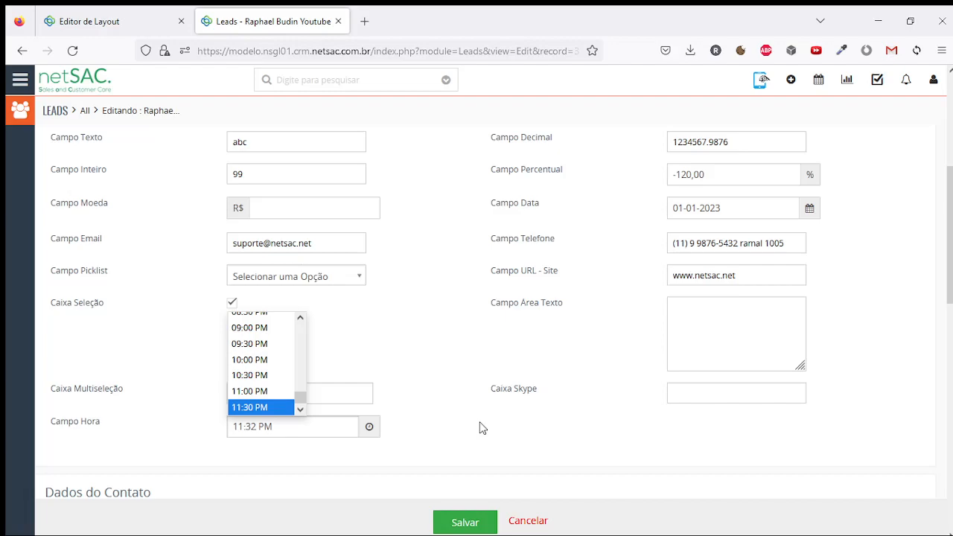
left_click(489, 422)
left_click(249, 427)
Save the lead and check the 11:32 PM Campo Hora value in its Detalhes
left_click(450, 407)
left_click(463, 522)
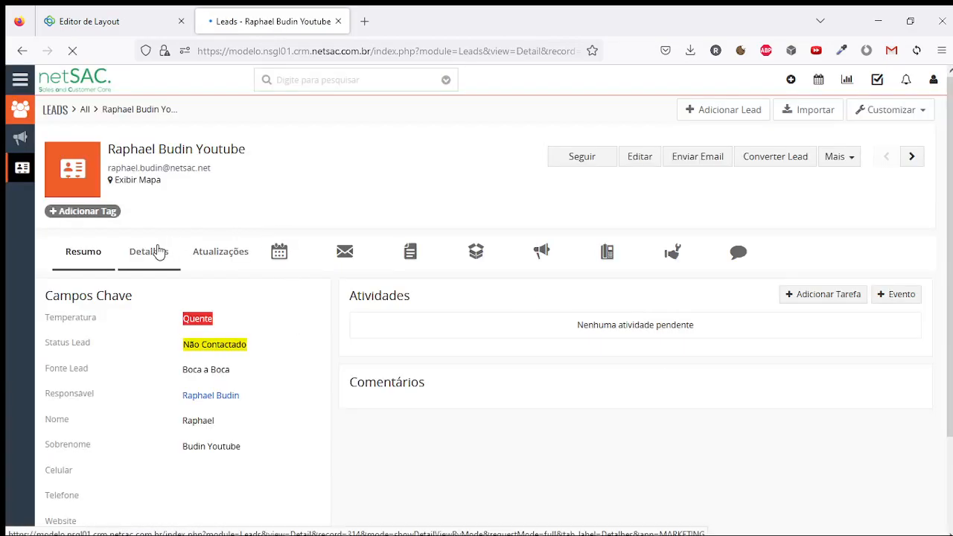
left_click(157, 253)
scroll(276, 272, "down", 5)
left_click_drag(231, 287, 262, 294)
key("ctrl+shift+Tab")
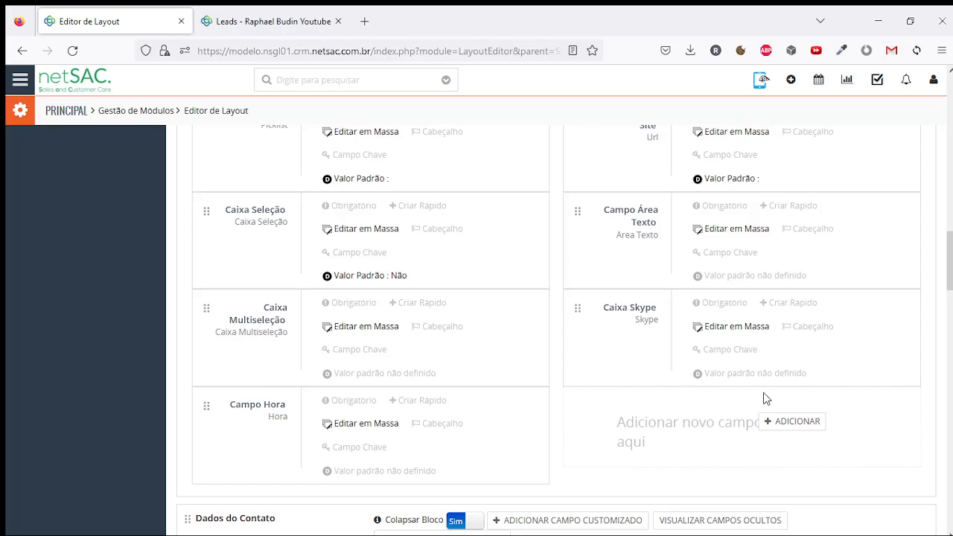
left_click(792, 422)
left_click(532, 145)
scroll(522, 244, "down", 2)
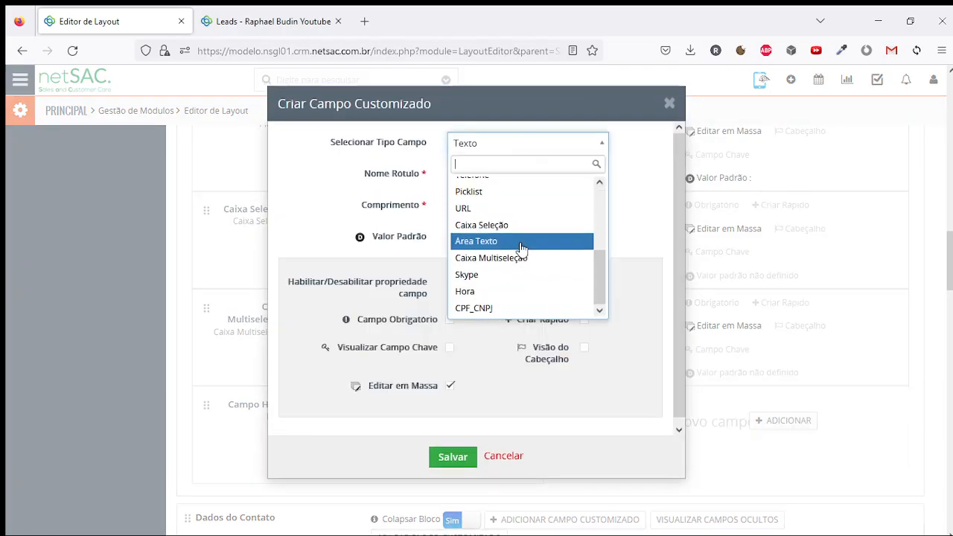
left_click(505, 309)
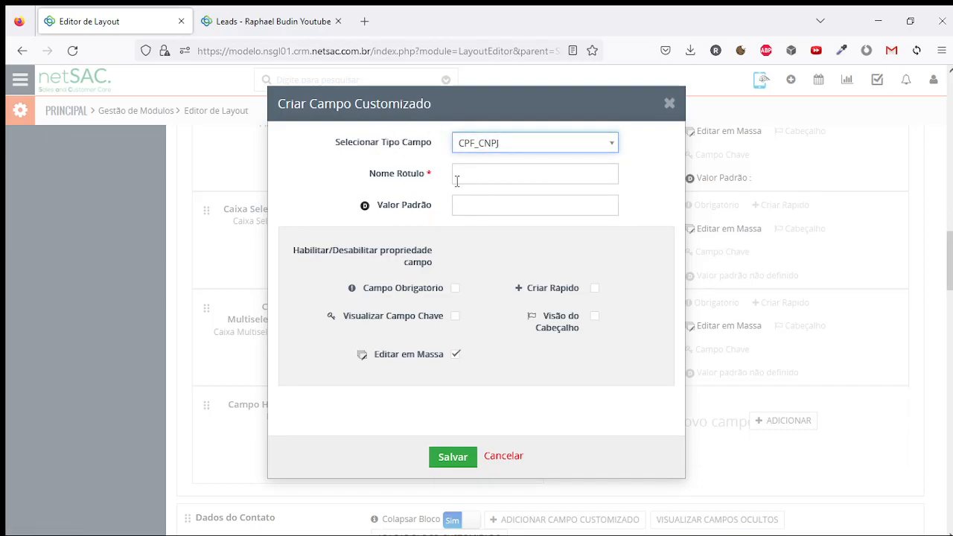
left_click(668, 105)
scroll(622, 291, "up", 4)
scroll(422, 297, "up", 4)
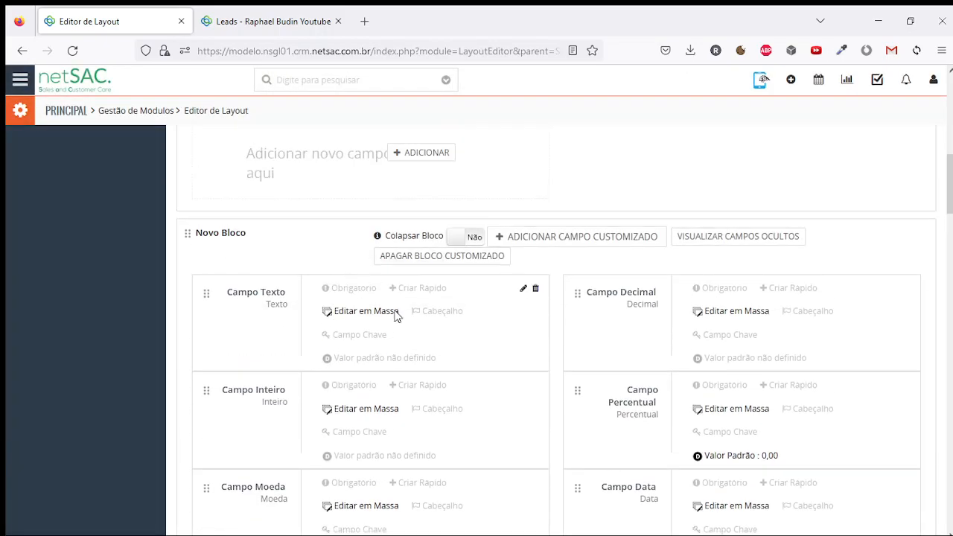